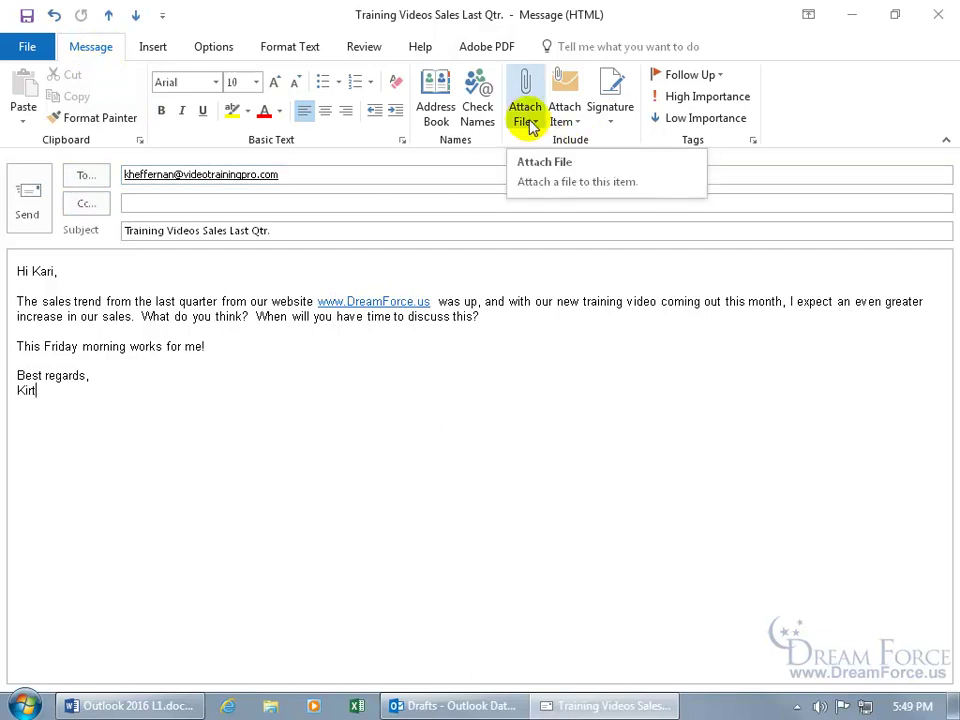
# - Reduce the message window from full screen and minimize the main Outlook window behind it to expose the desktop
pyautogui.click(158, 47)
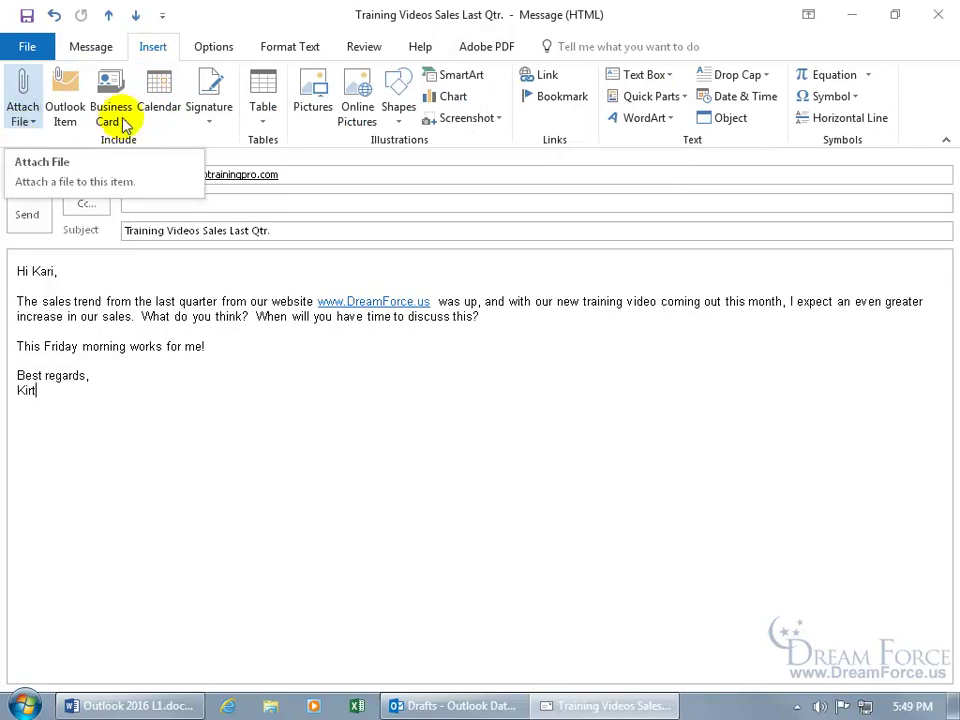
pyautogui.click(894, 15)
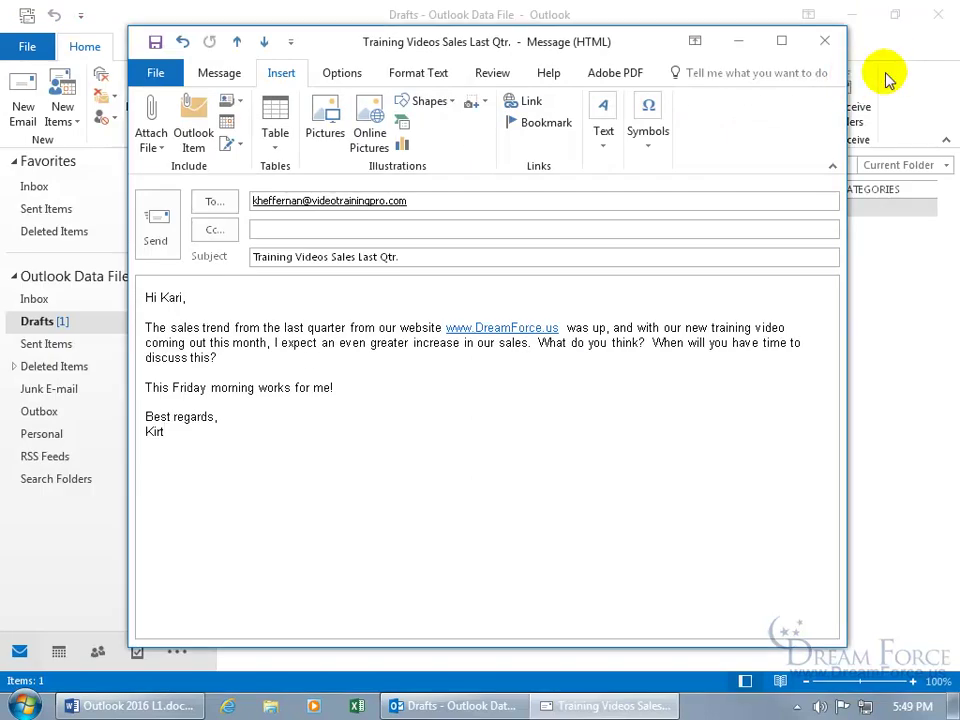
pyautogui.click(853, 15)
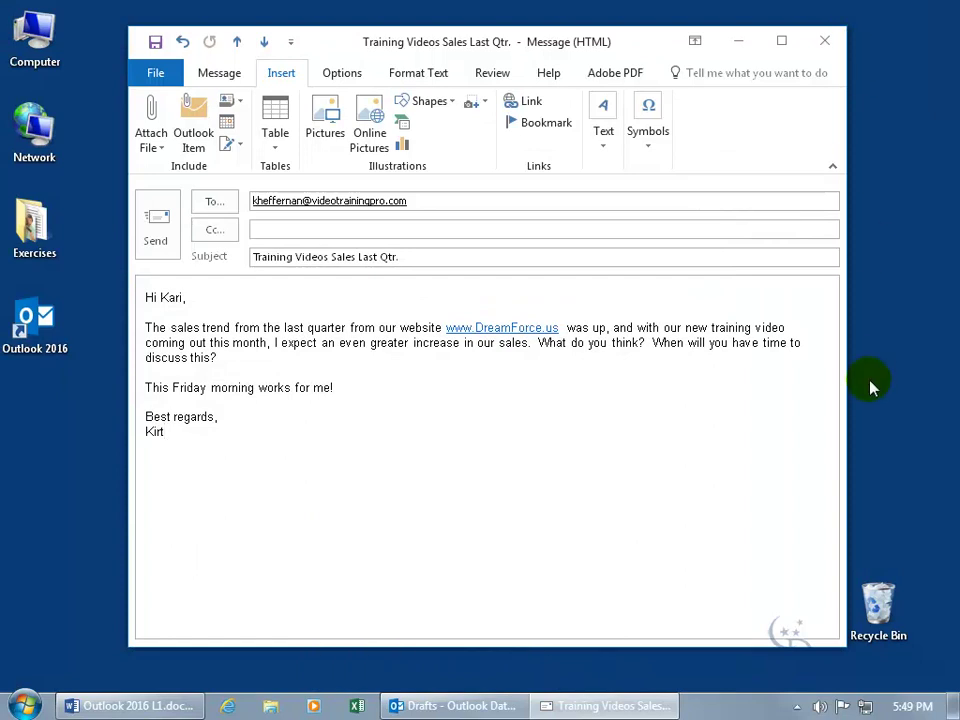
pyautogui.click(377, 587)
pyautogui.click(409, 402)
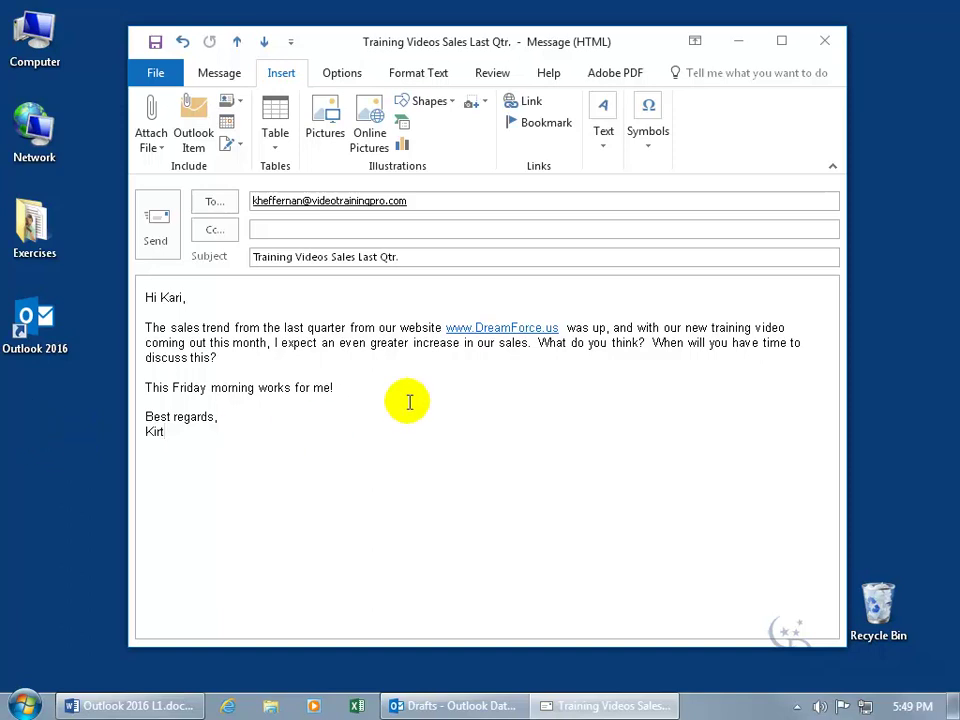
# - Attach Outline.docx to the message straight from the desktop's Exercises folder, and close the folder window
pyautogui.doubleClick(40, 235)
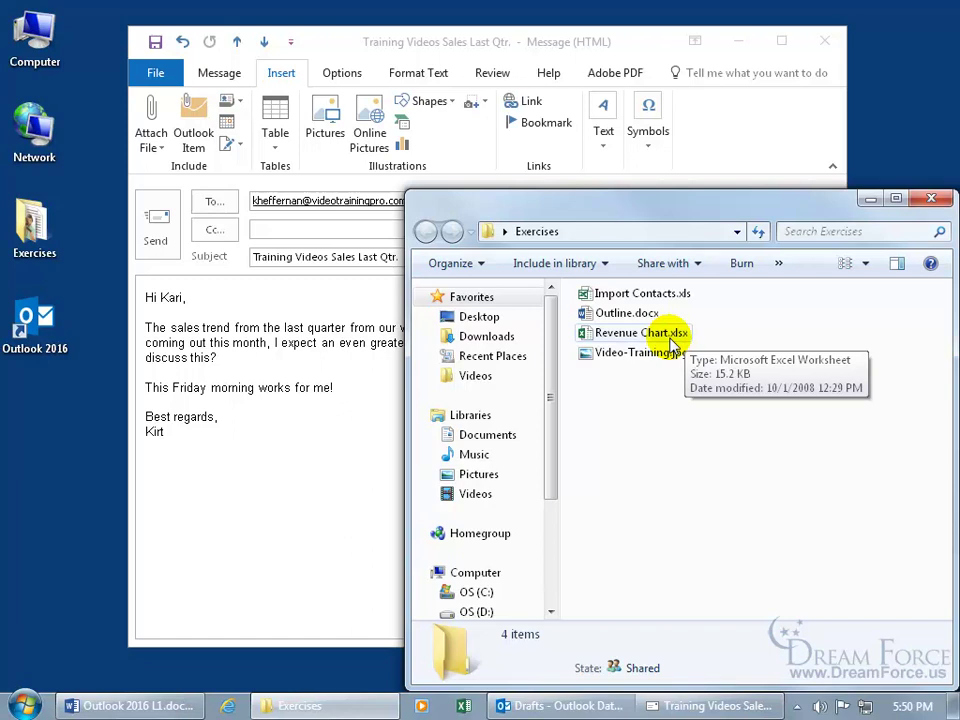
pyautogui.moveTo(622, 318); pyautogui.dragTo(273, 313)
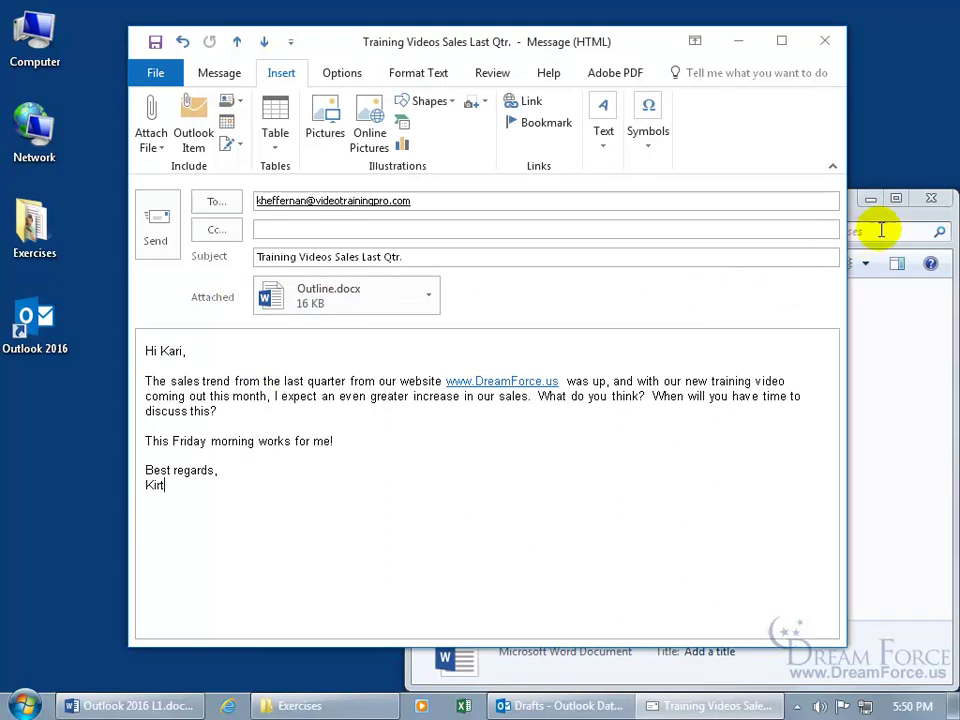
pyautogui.click(932, 203)
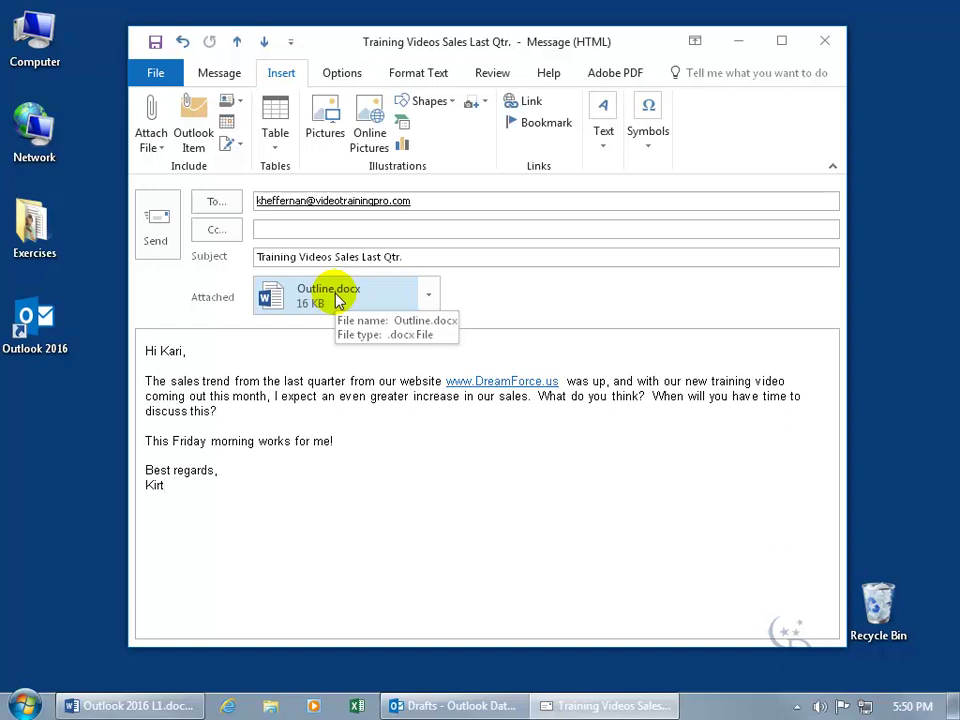
# - Remove the Outline.docx attachment from the message
pyautogui.rightClick(302, 300)
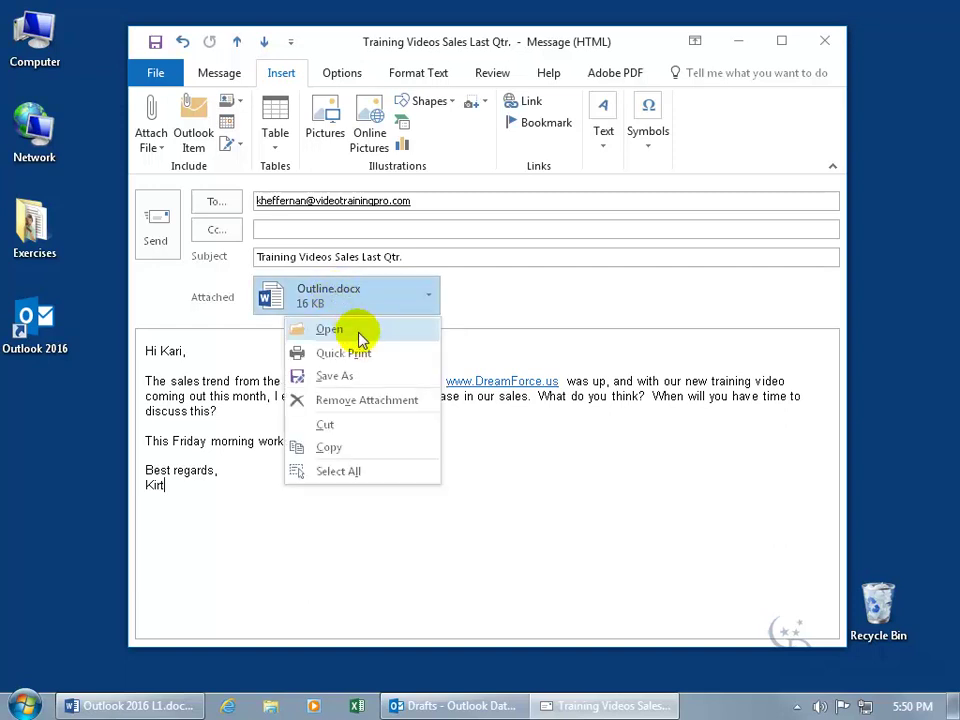
pyautogui.click(455, 294)
pyautogui.click(430, 297)
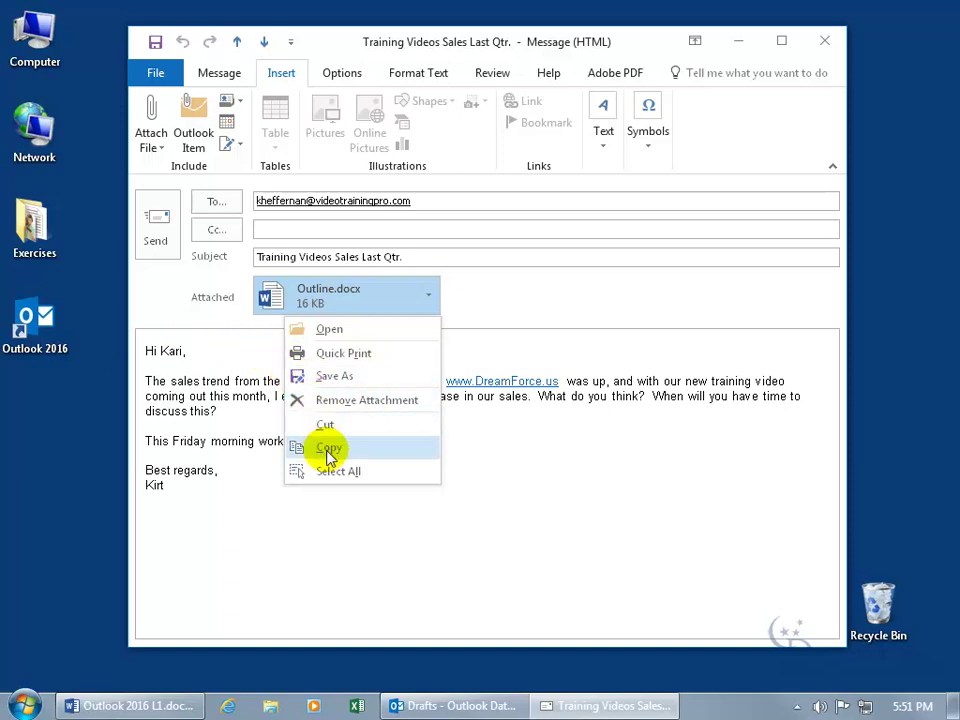
pyautogui.click(341, 400)
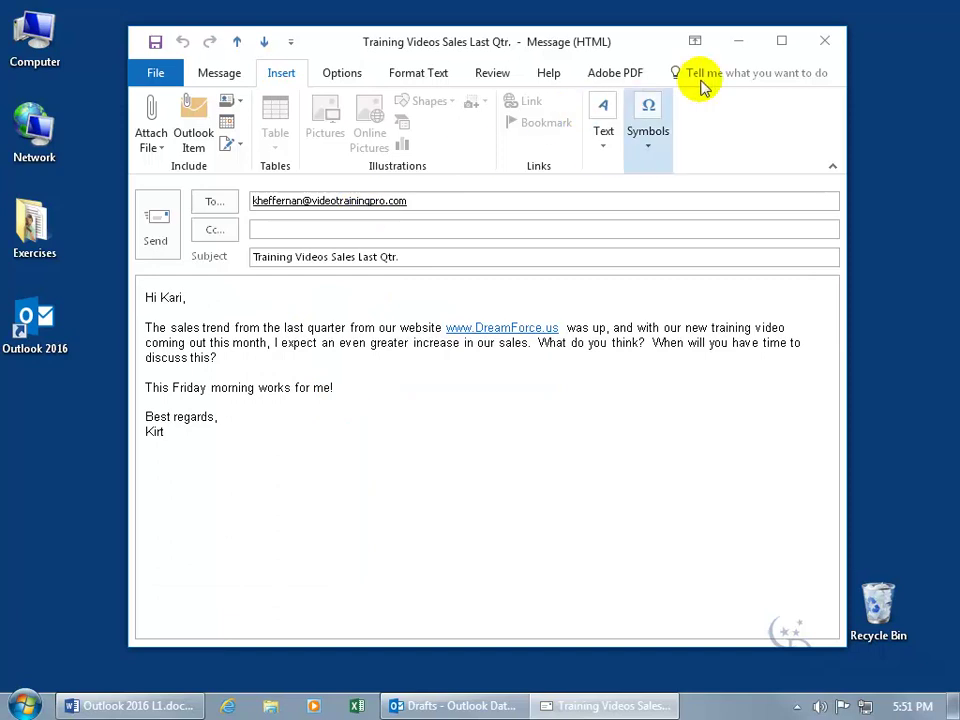
# - Maximize the message window and attach Outline.docx from the recent items
pyautogui.click(783, 44)
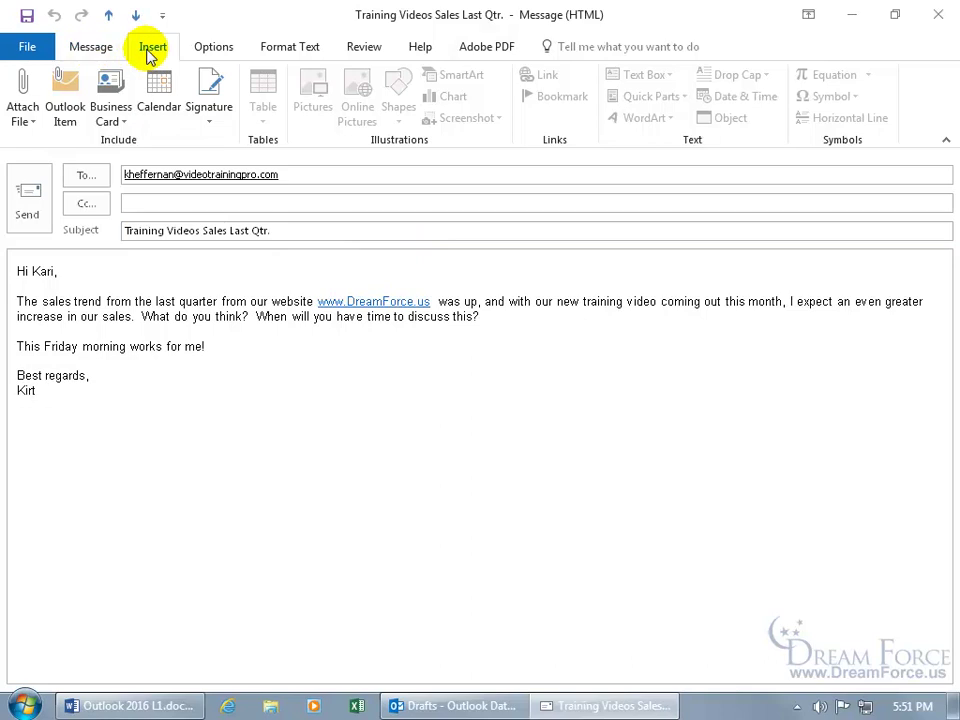
pyautogui.click(26, 116)
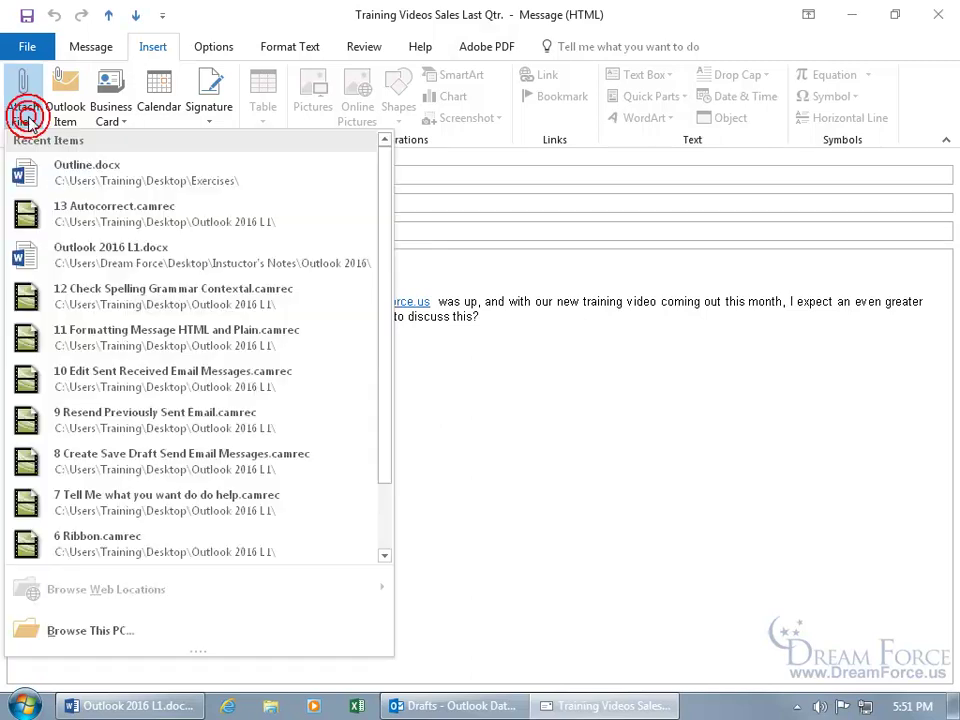
pyautogui.click(106, 183)
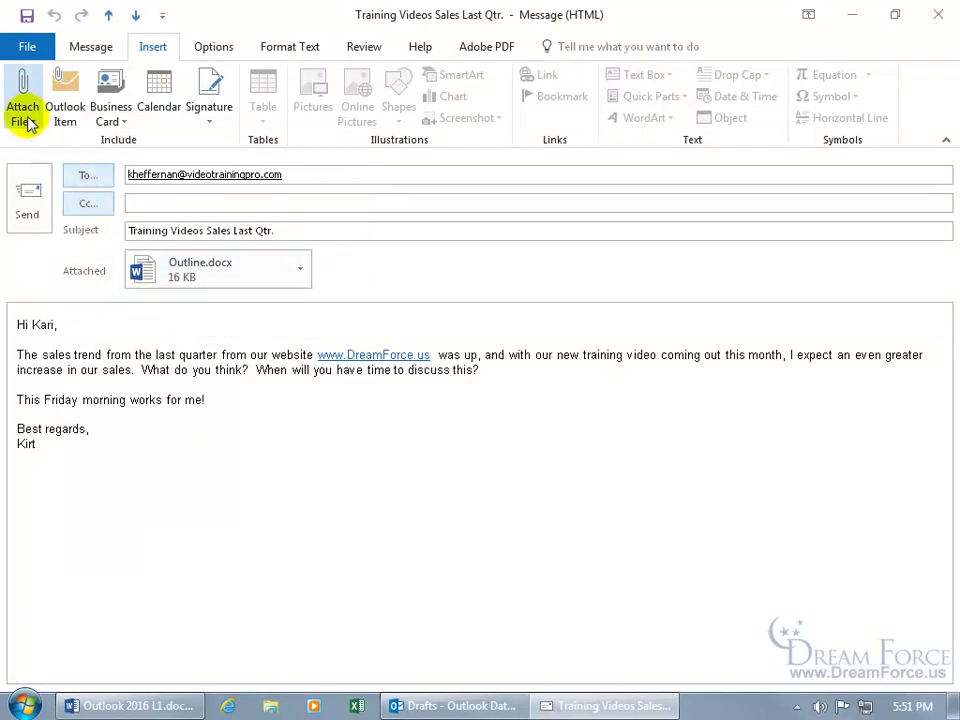
# - Attach Import Contacts.xls, Revenue Chart.xlsx and Video-Training.jpg together from the Exercises folder on the desktop
pyautogui.click(92, 47)
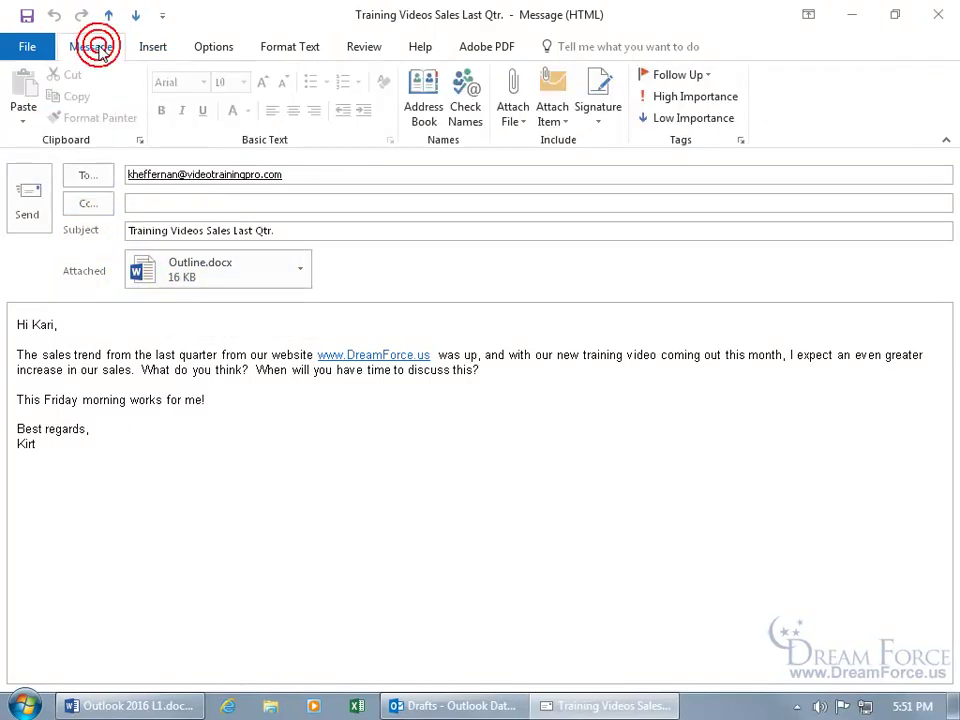
pyautogui.click(527, 124)
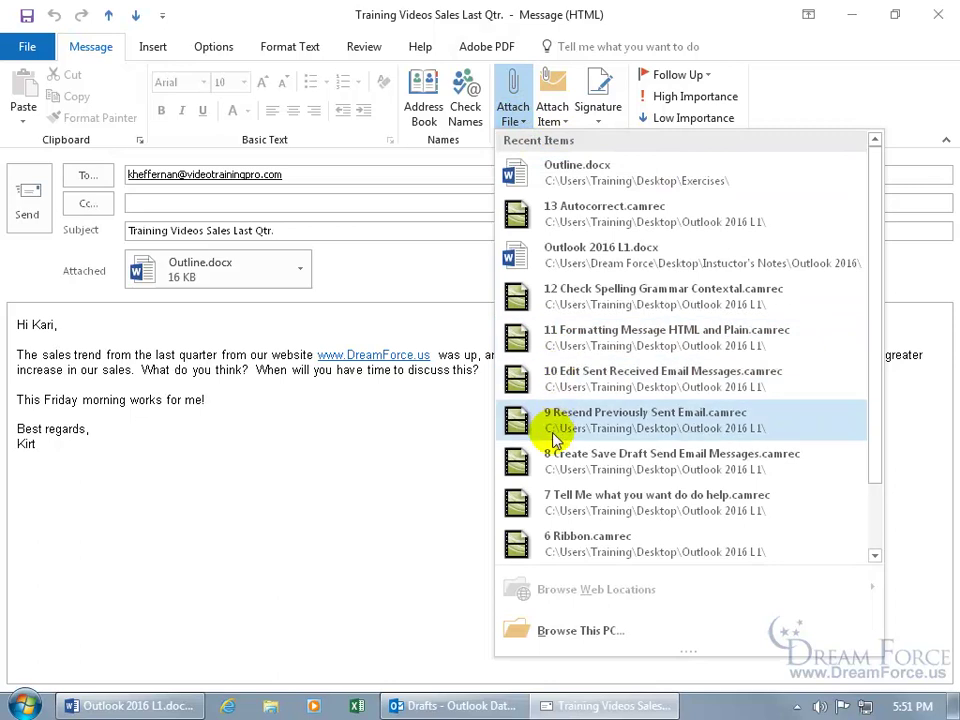
pyautogui.click(560, 638)
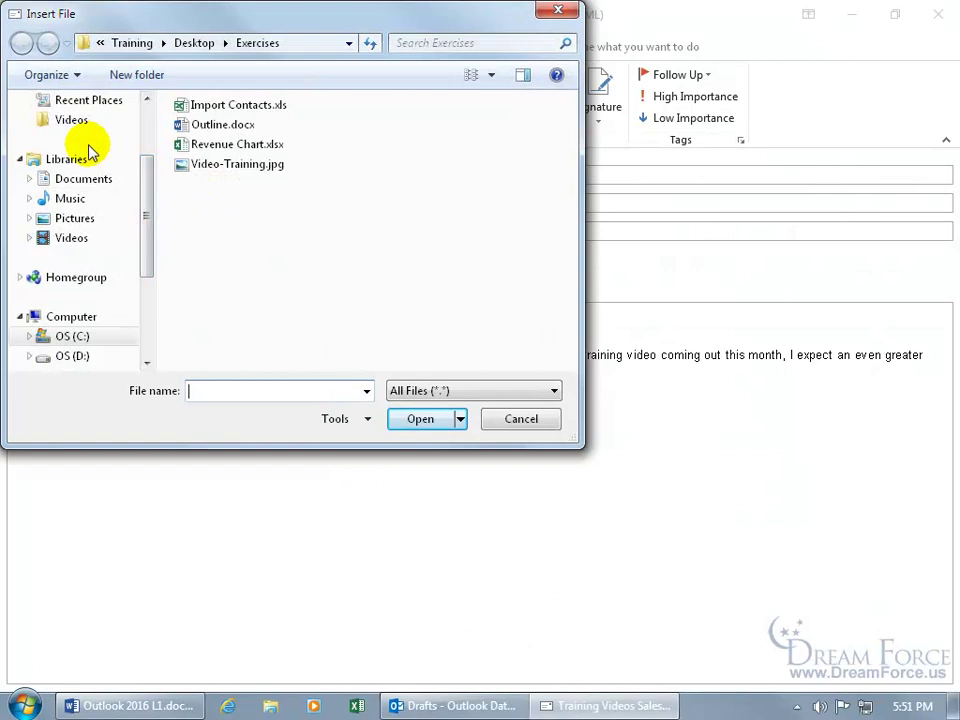
pyautogui.moveTo(144, 178); pyautogui.dragTo(148, 154)
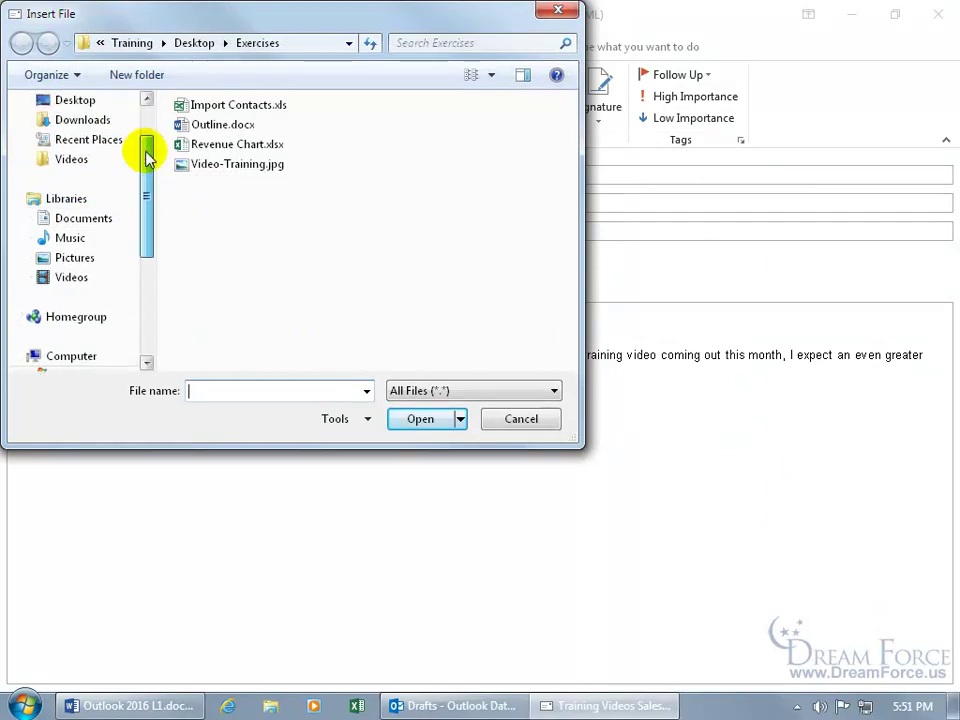
pyautogui.click(75, 102)
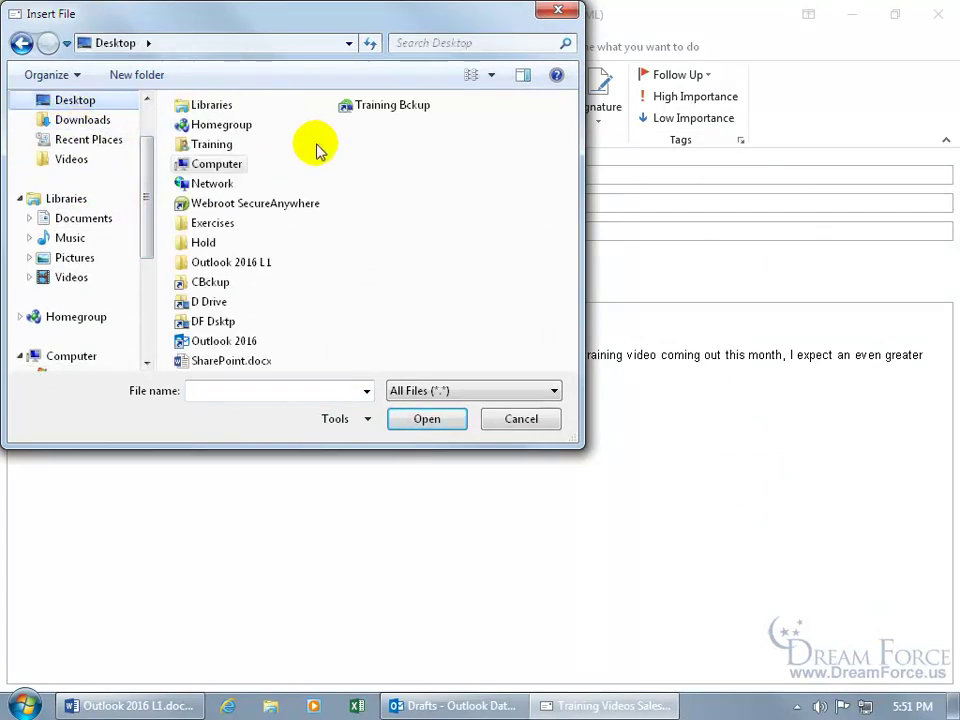
pyautogui.doubleClick(205, 226)
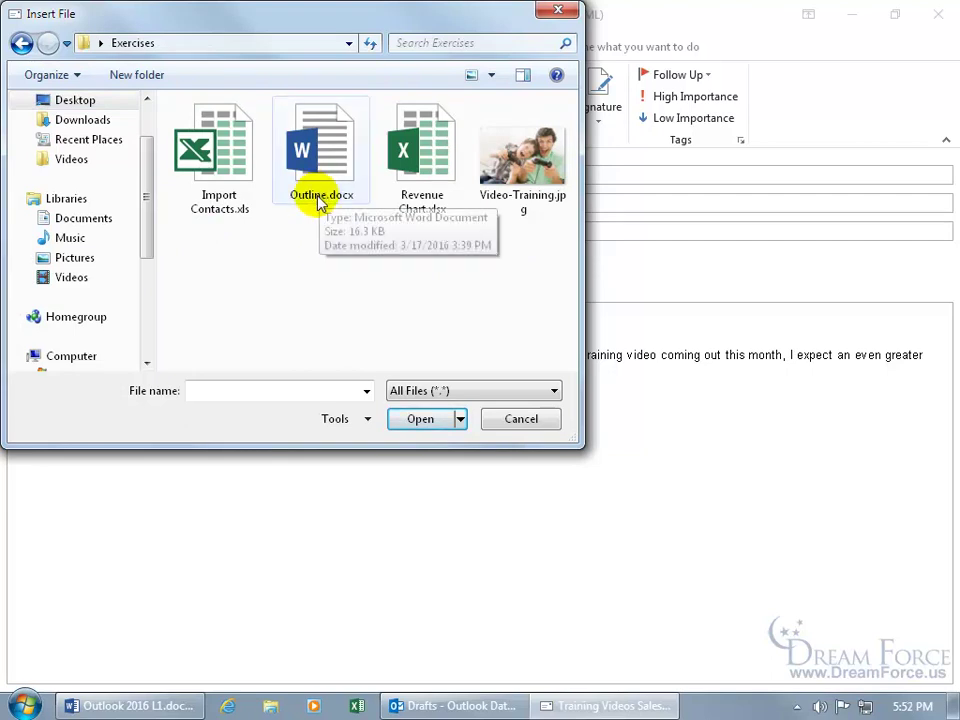
pyautogui.click(214, 172)
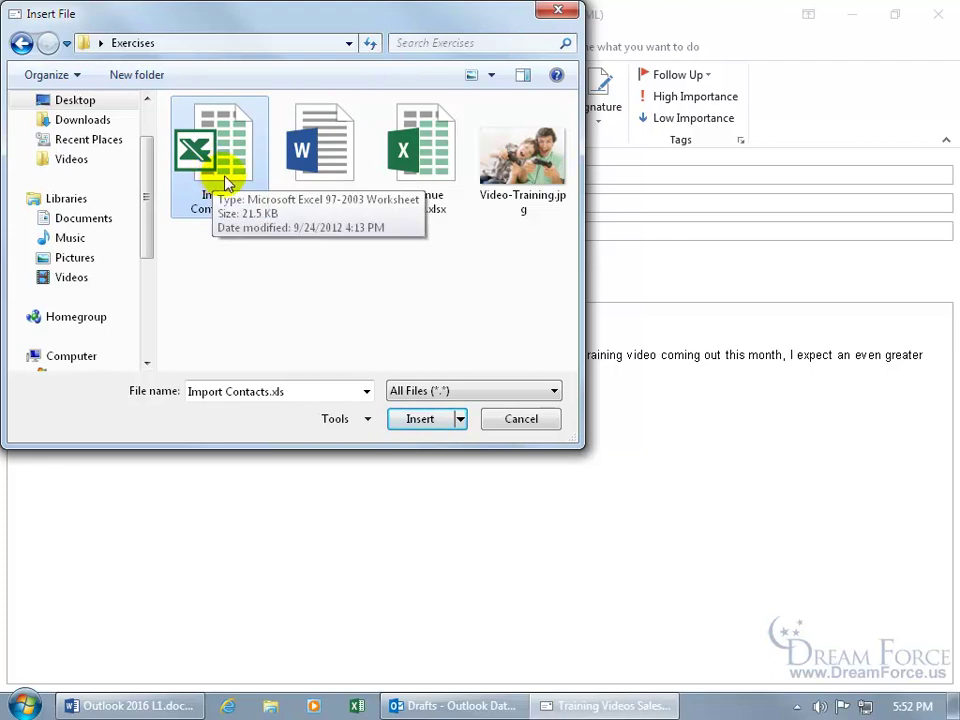
pyautogui.keyDown('ctrl'); pyautogui.click(430, 152); pyautogui.keyUp('ctrl')
pyautogui.keyDown('ctrl'); pyautogui.click(516, 150); pyautogui.keyUp('ctrl')
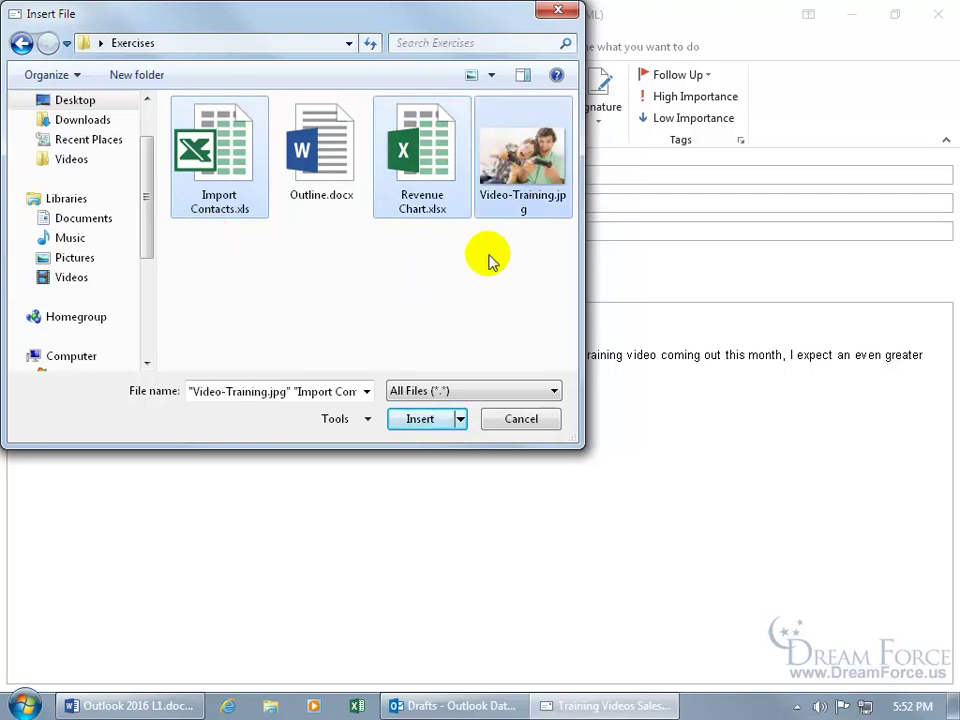
pyautogui.click(427, 419)
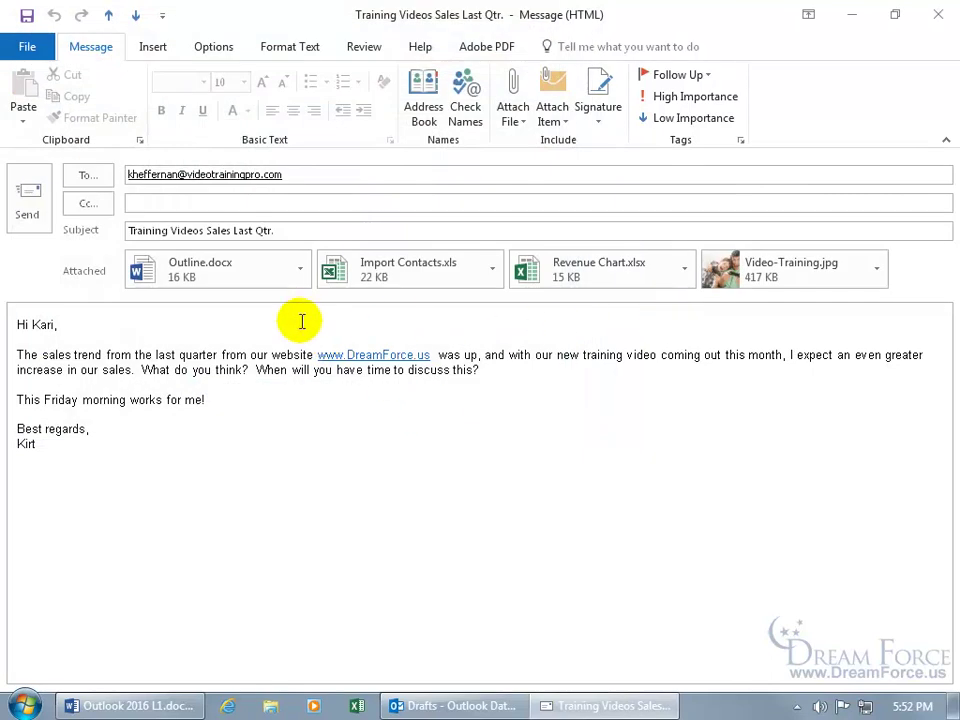
# - Open the attached Outline.docx, delete everything above the "Unique" heading, and close the document
pyautogui.hotkey('shift', 'Tab')
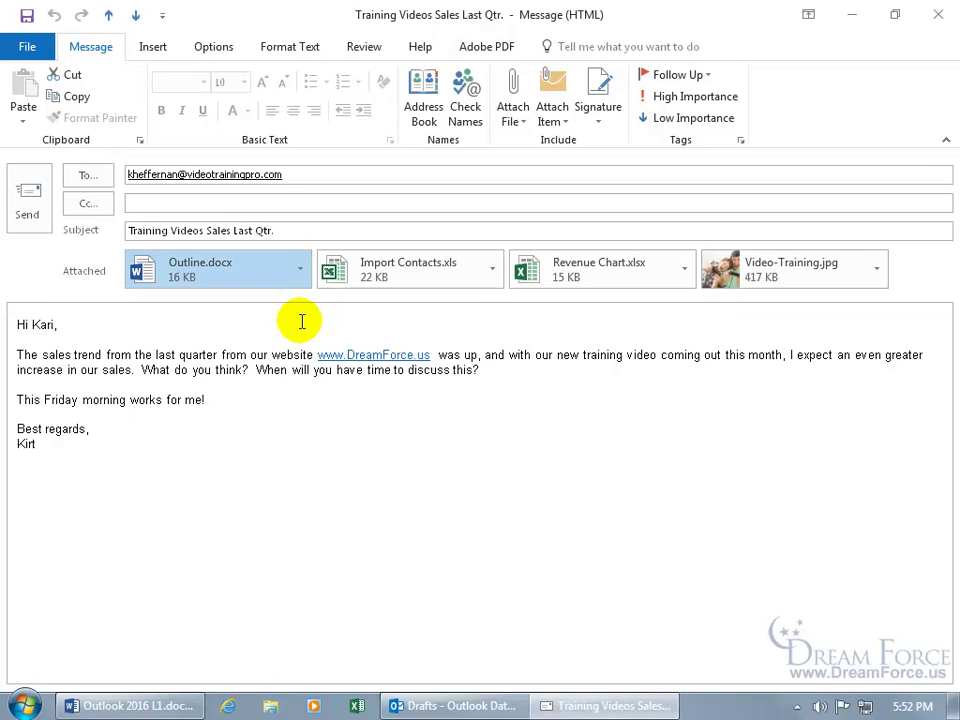
pyautogui.doubleClick(210, 271)
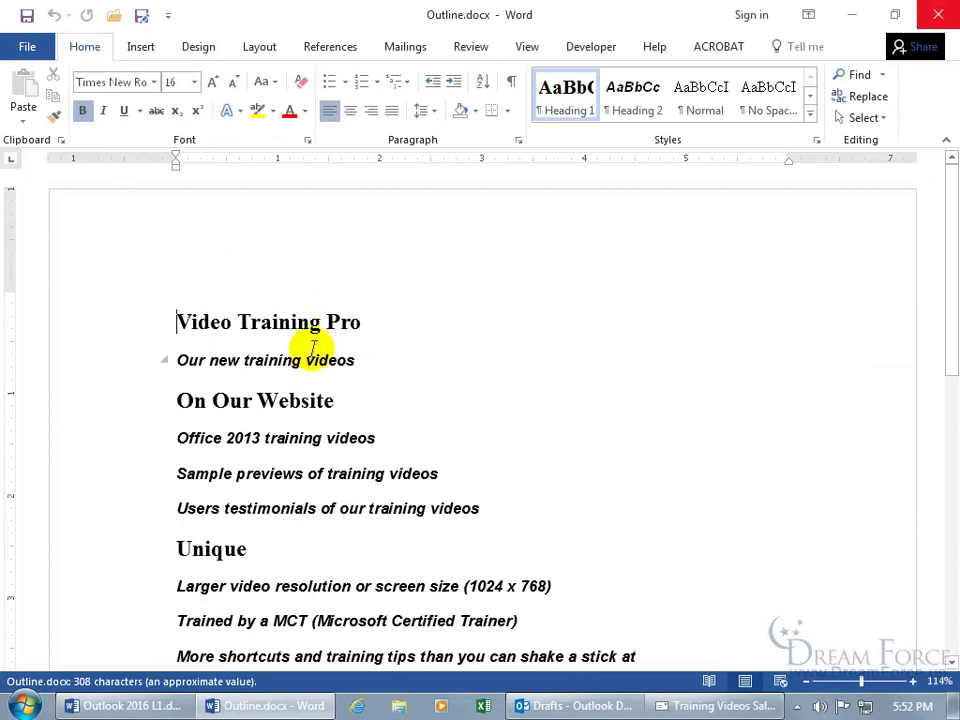
pyautogui.moveTo(343, 360); pyautogui.dragTo(171, 360)
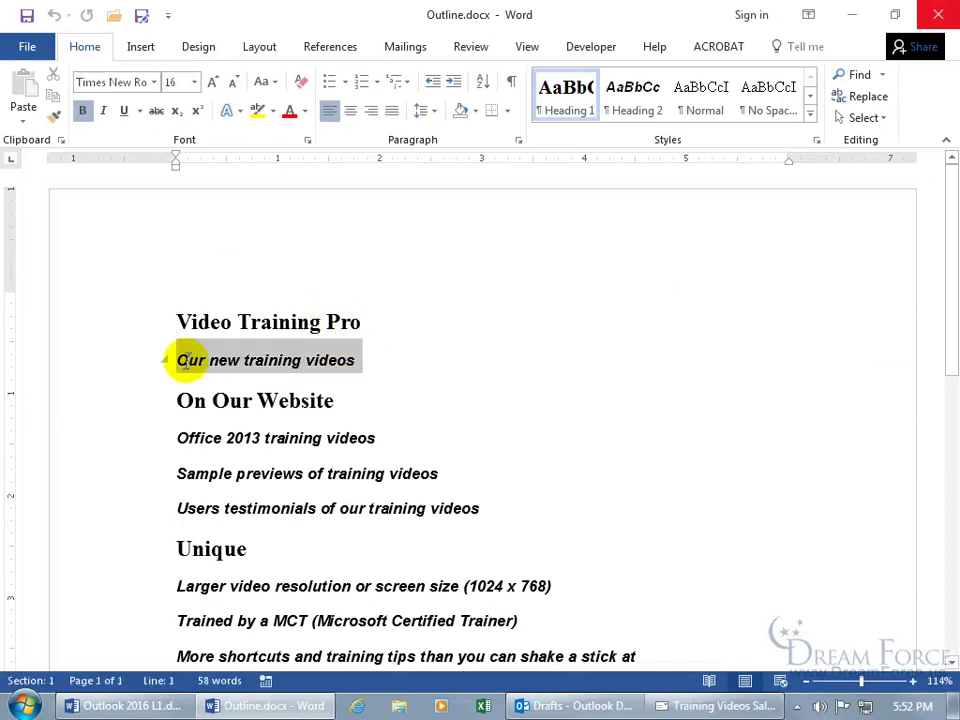
pyautogui.press('Delete')
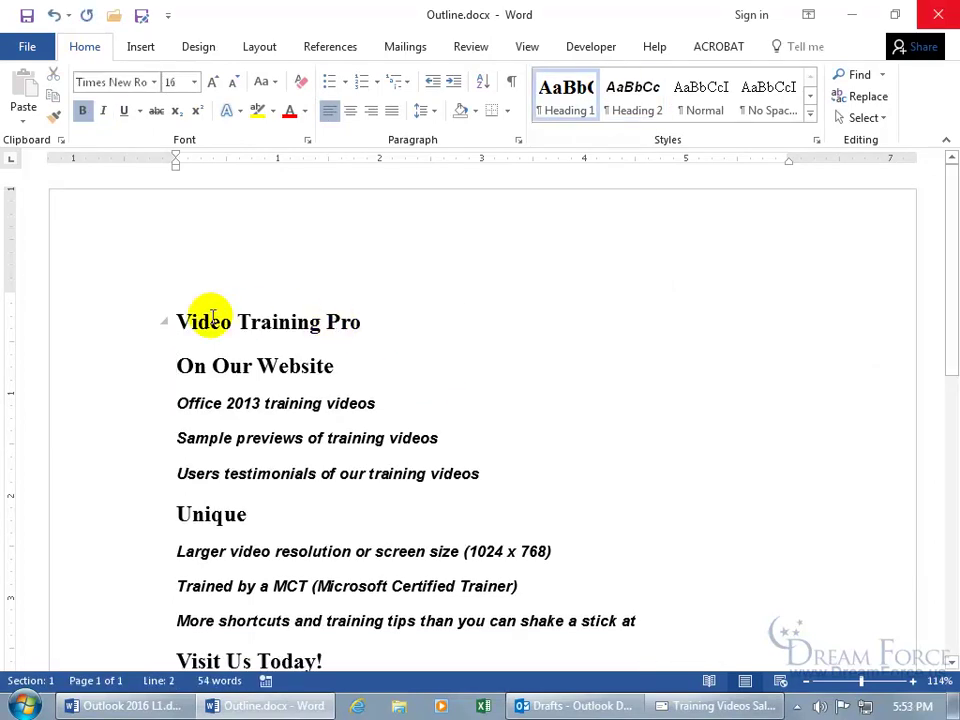
pyautogui.moveTo(179, 316); pyautogui.dragTo(478, 470)
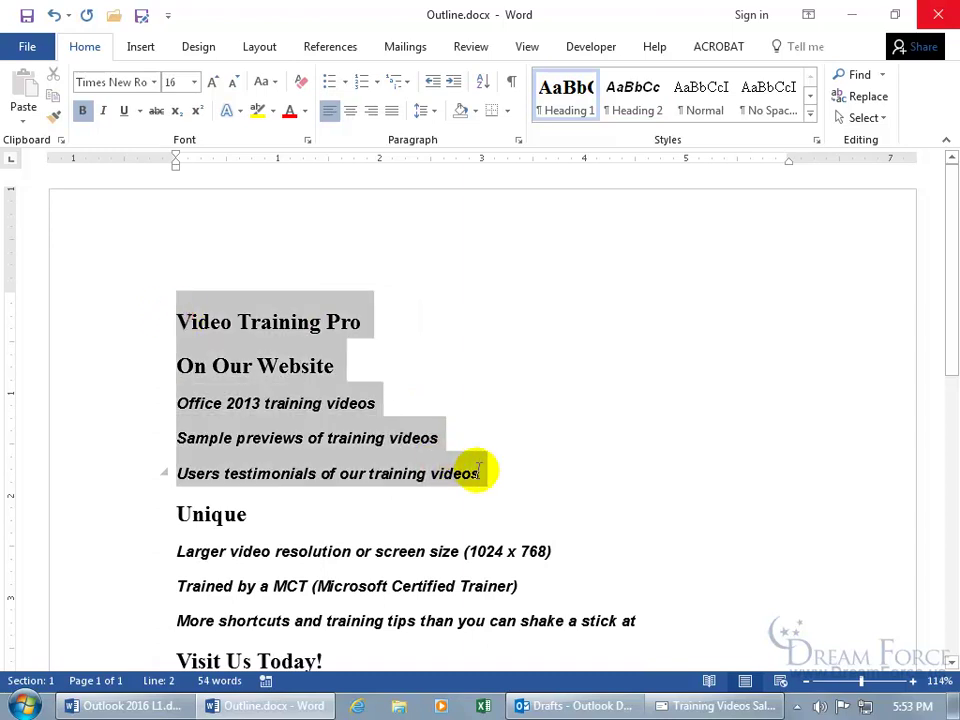
pyautogui.press('Delete')
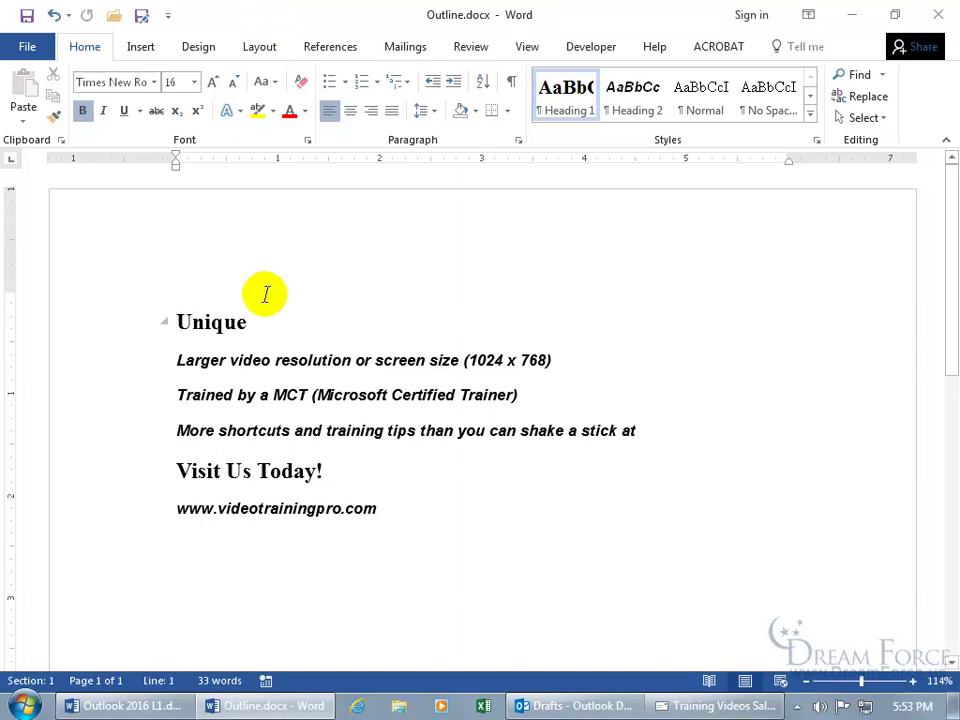
pyautogui.click(934, 13)
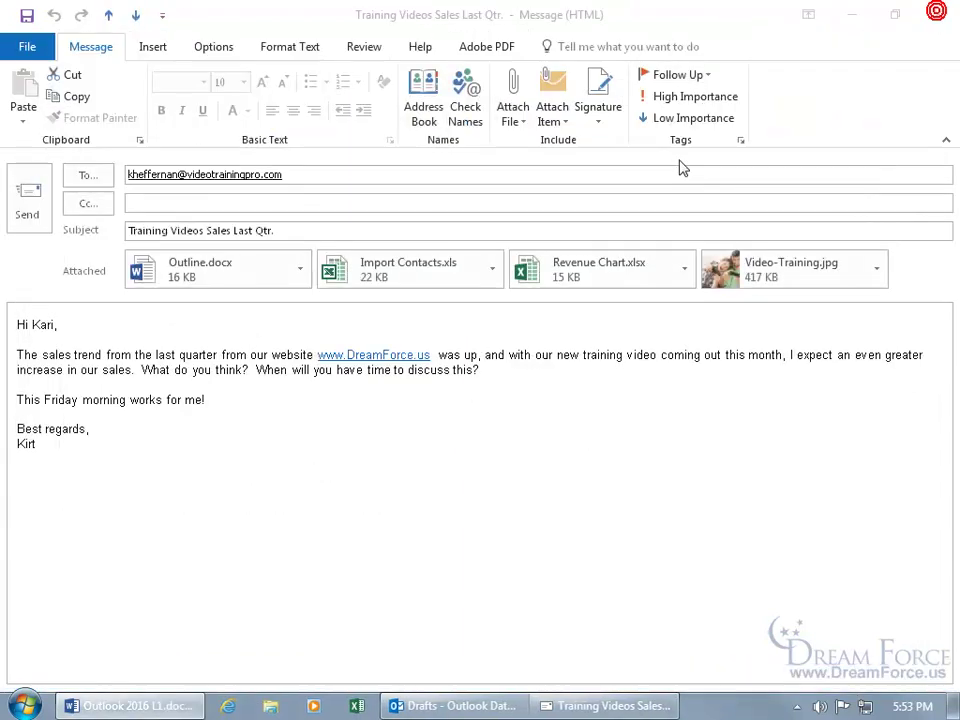
# - Open the original Outline.docx from the desktop's Exercises folder to check its content, close it and return to the message
pyautogui.click(853, 14)
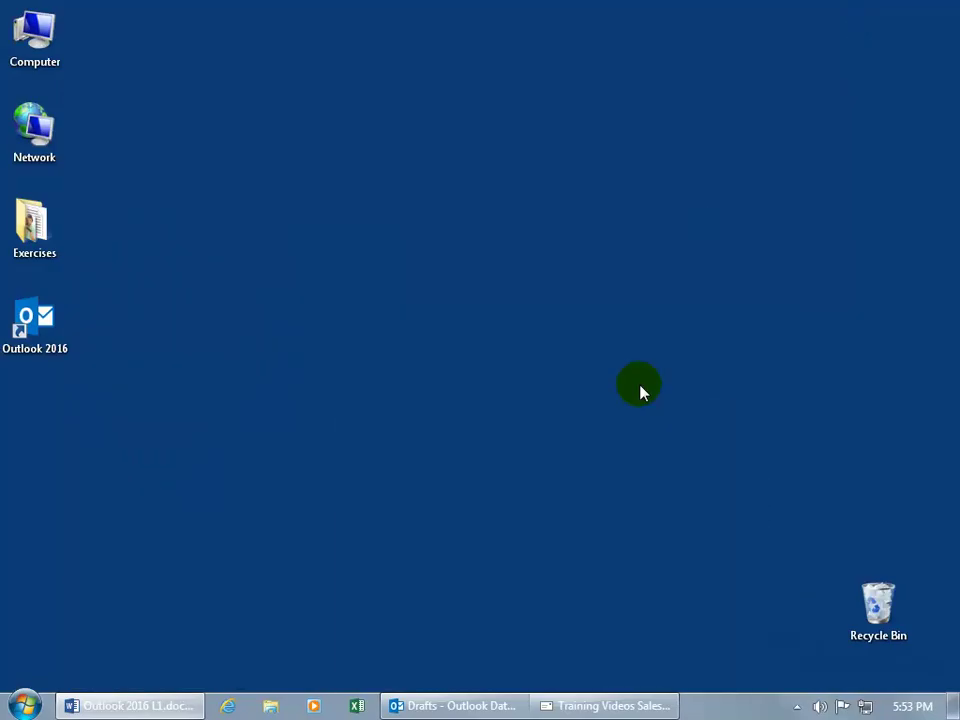
pyautogui.click(38, 229)
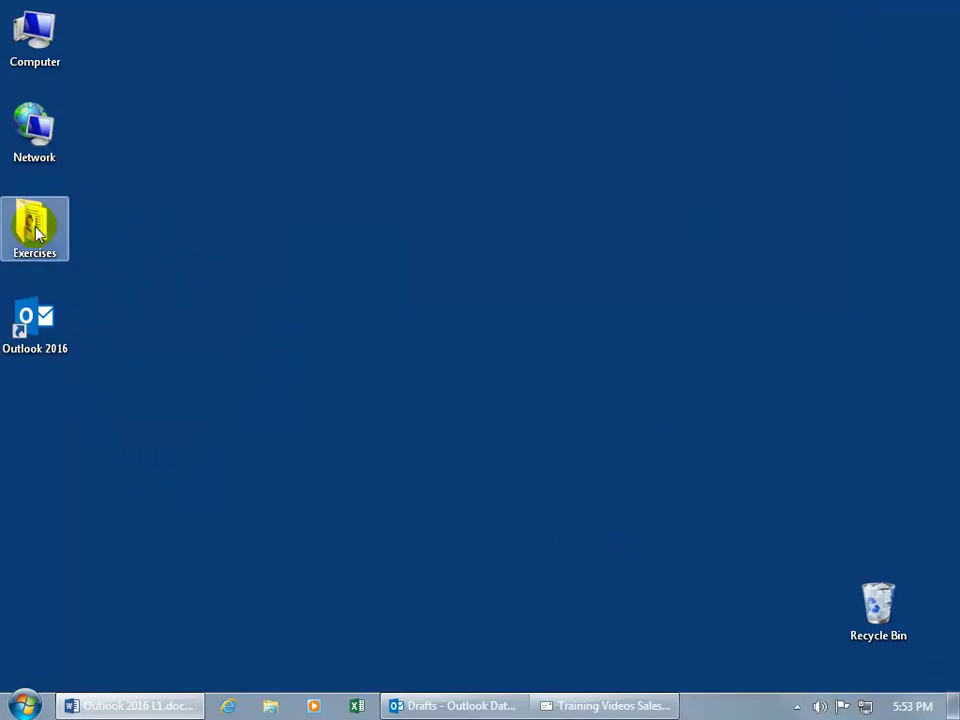
pyautogui.doubleClick(36, 229)
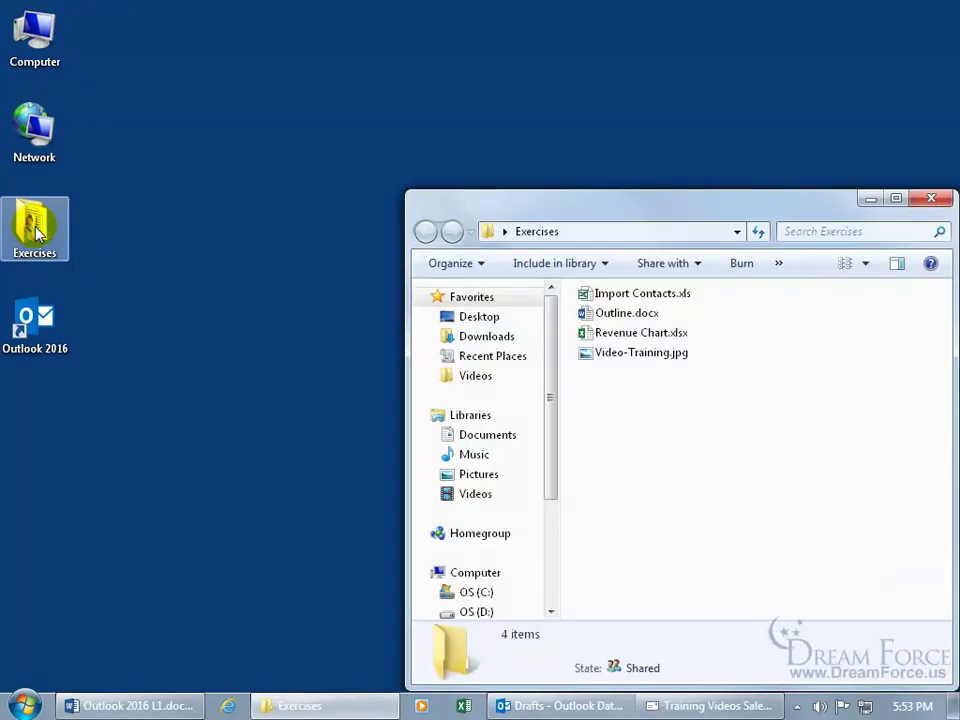
pyautogui.doubleClick(602, 316)
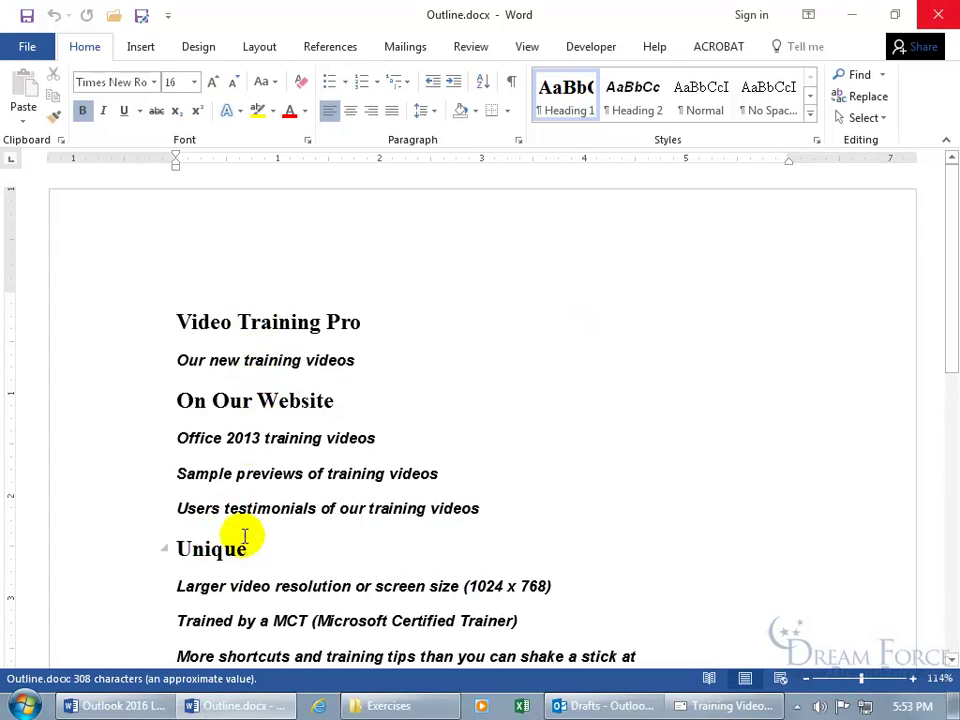
pyautogui.click(945, 15)
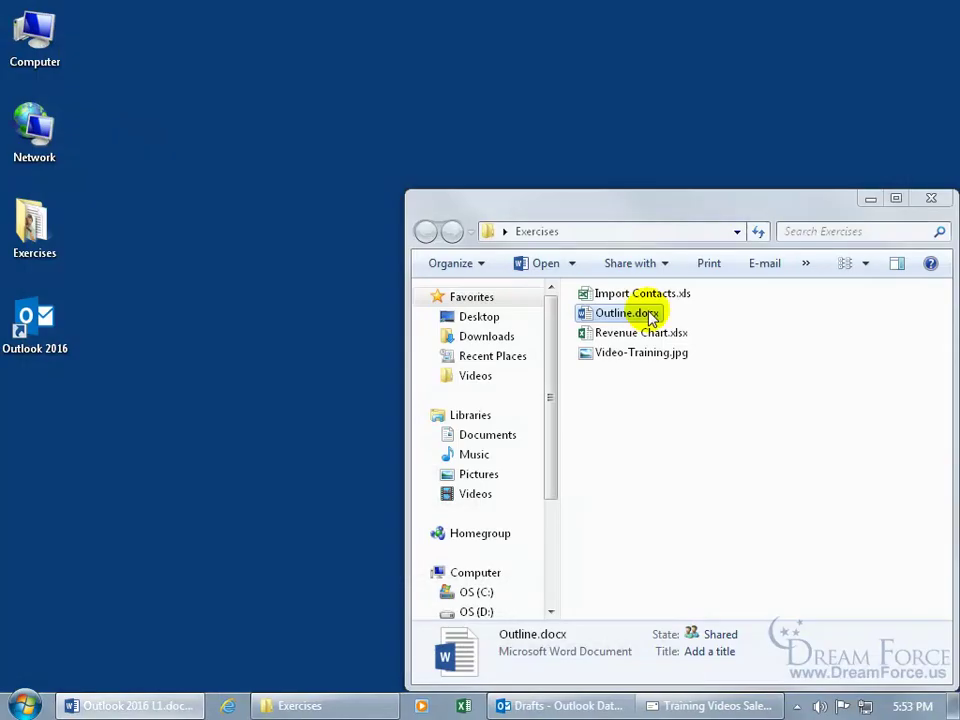
pyautogui.click(686, 708)
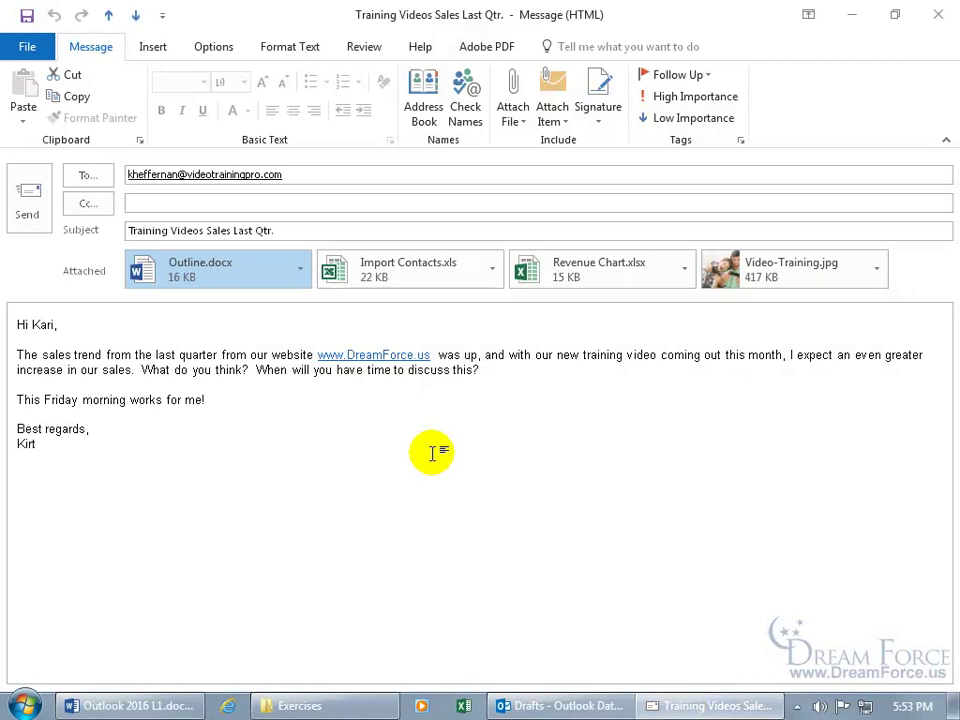
# - Reopen the attached Outline.docx to check its edited content, and close it again
pyautogui.doubleClick(207, 273)
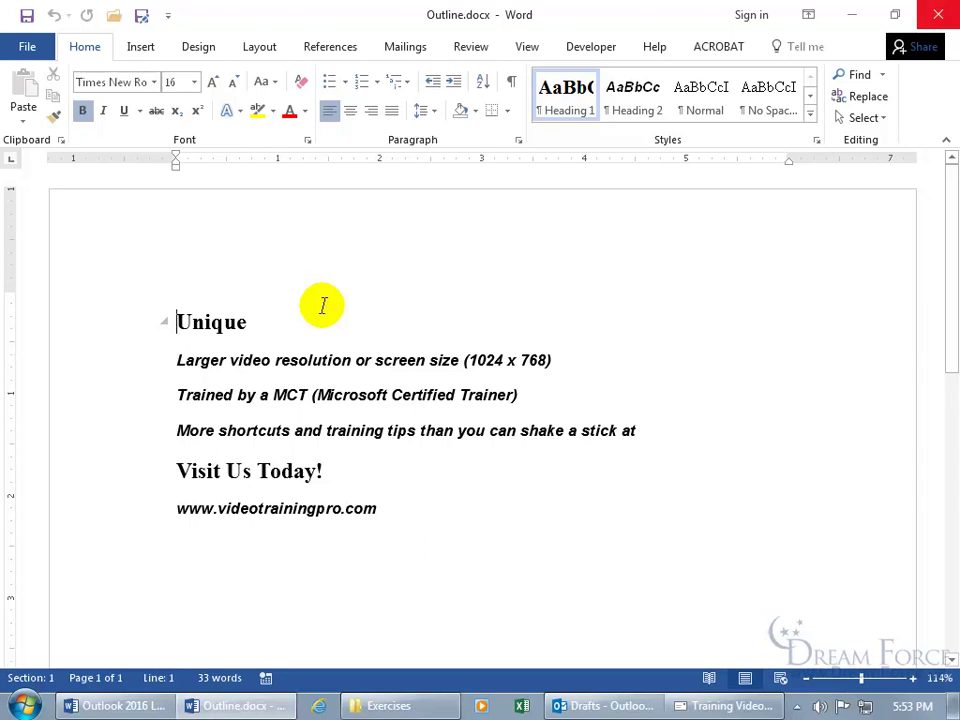
pyautogui.click(937, 15)
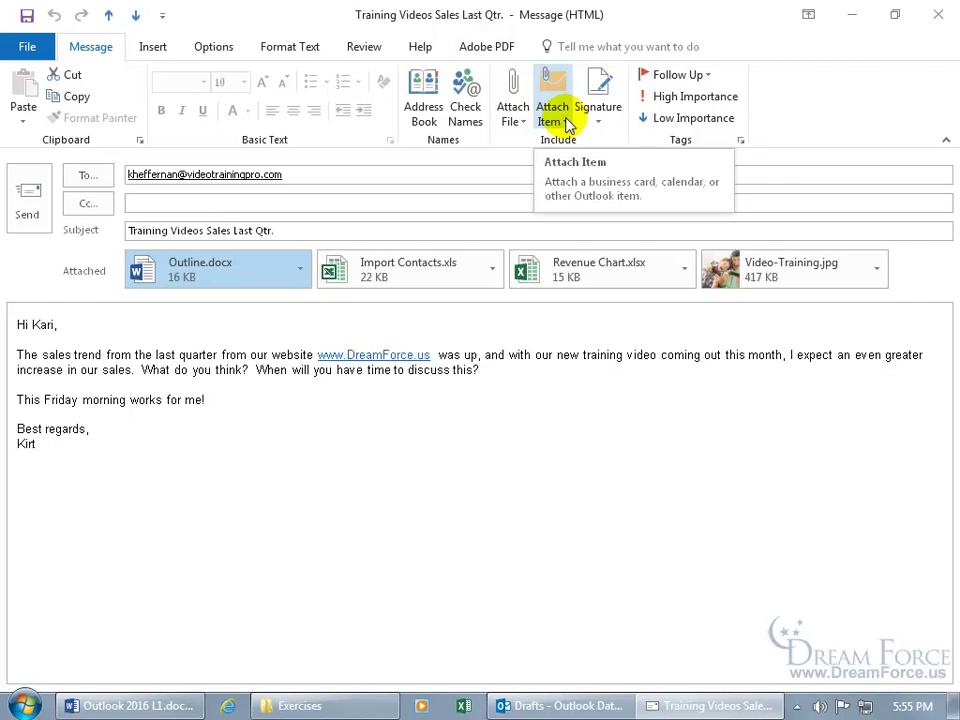
# - Attach the Inbox message "RE: New Website! - Use quote for marketing purposes" as an attachment, and remove it from the email again
pyautogui.click(566, 122)
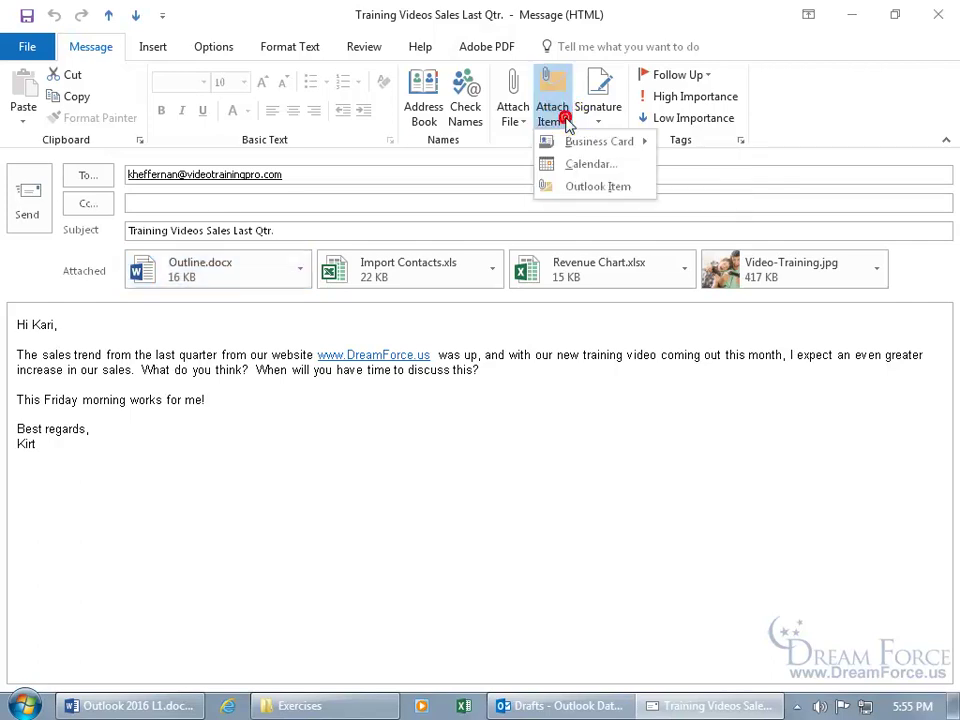
pyautogui.click(578, 192)
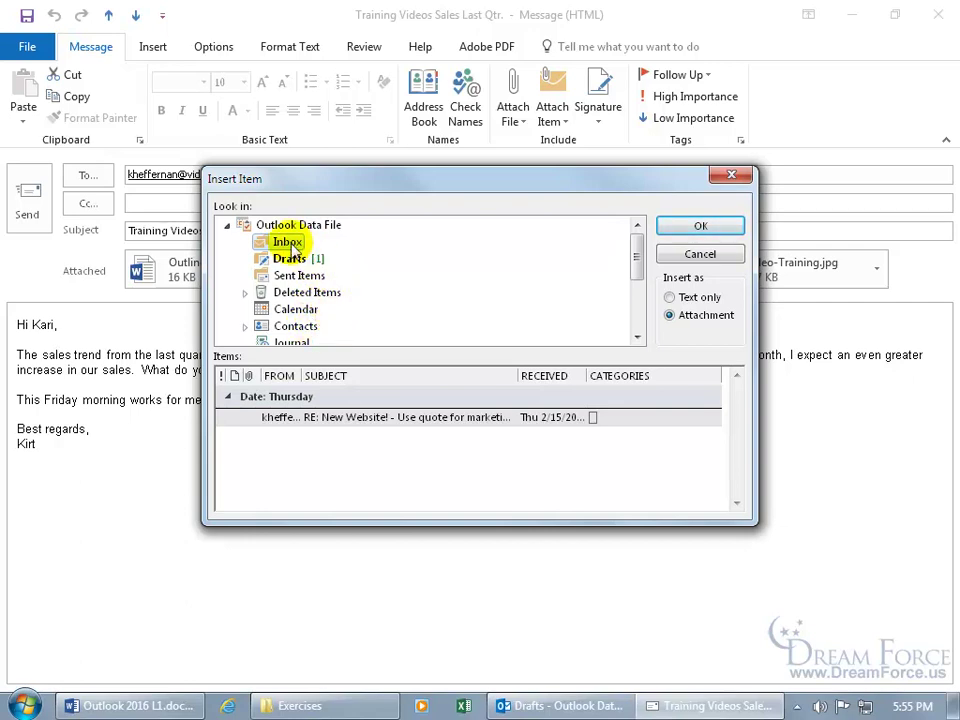
pyautogui.click(287, 423)
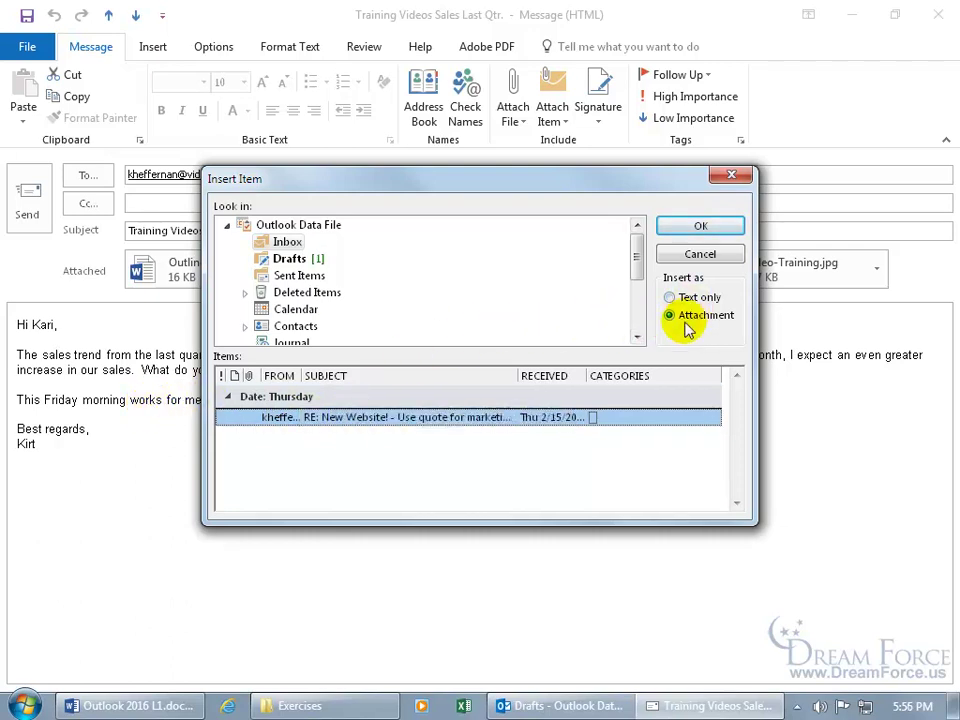
pyautogui.click(699, 228)
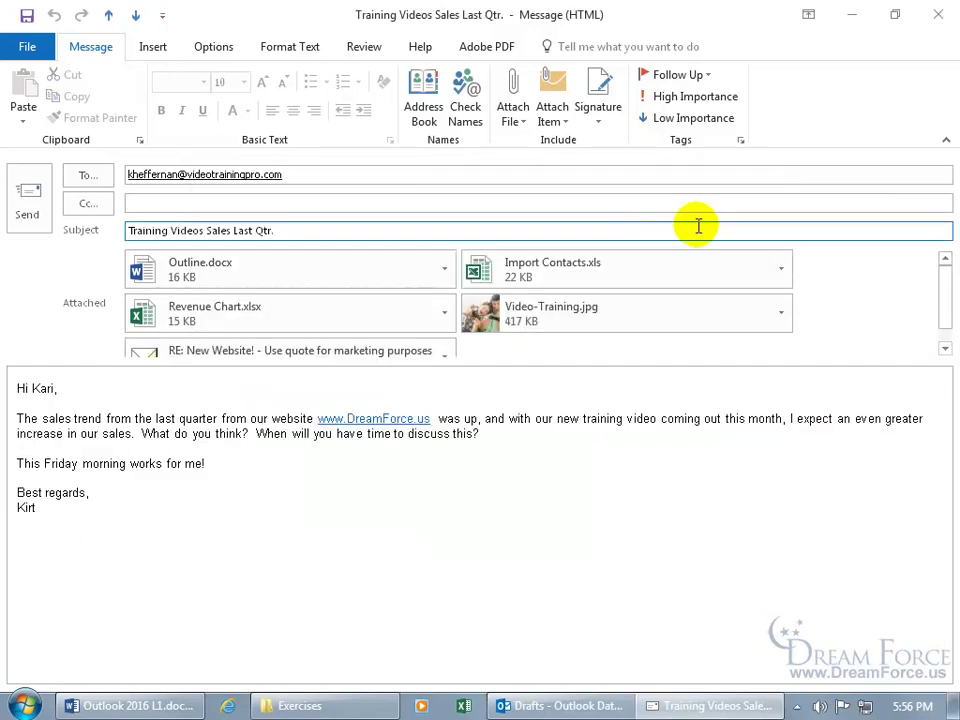
pyautogui.moveTo(938, 275); pyautogui.dragTo(945, 285)
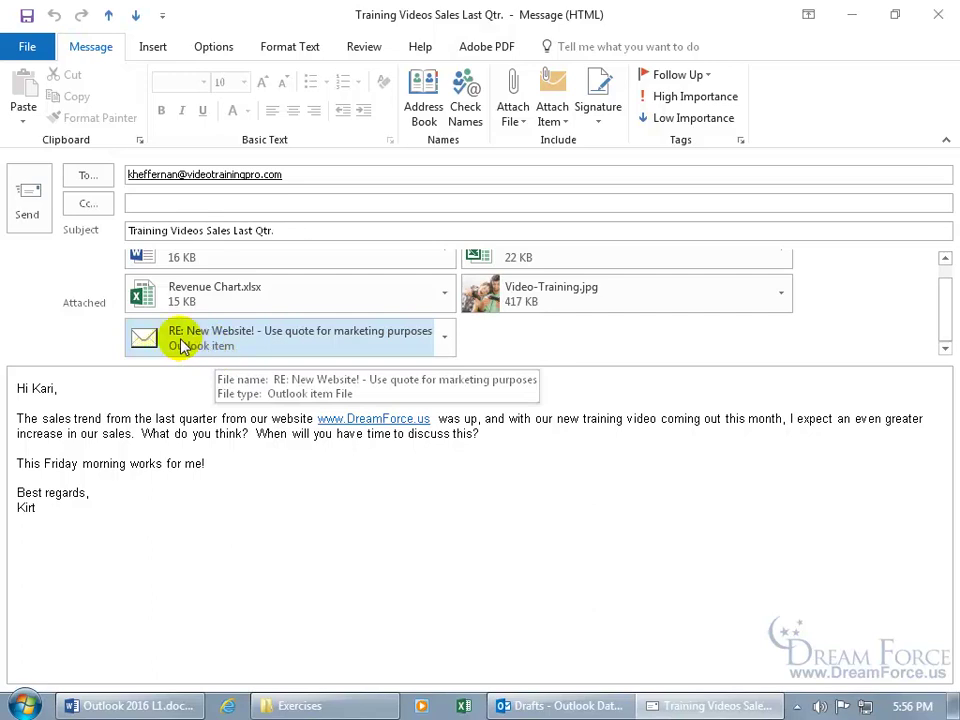
pyautogui.rightClick(373, 341)
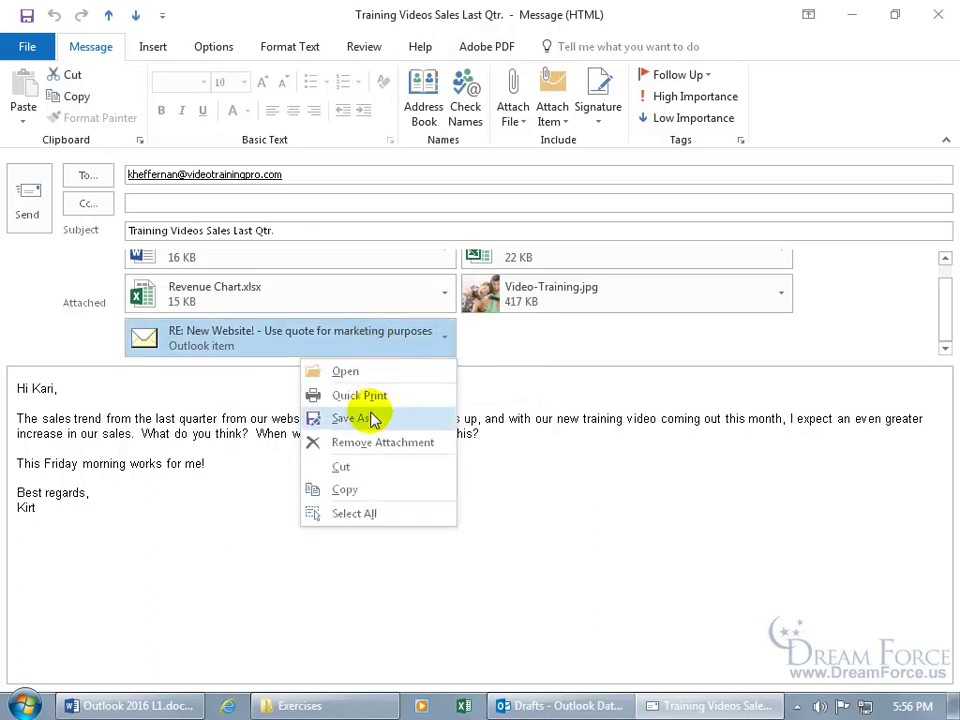
pyautogui.click(370, 442)
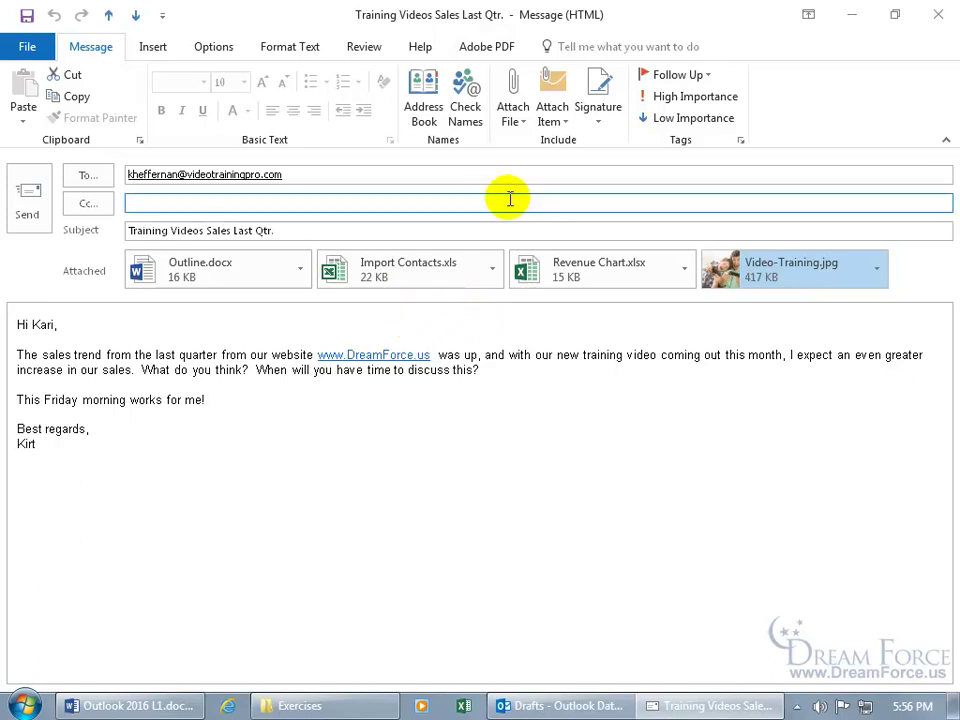
# - Insert the Inbox message "RE: New Website! - Use quote for marketing purposes" into the email body as text only
pyautogui.click(561, 116)
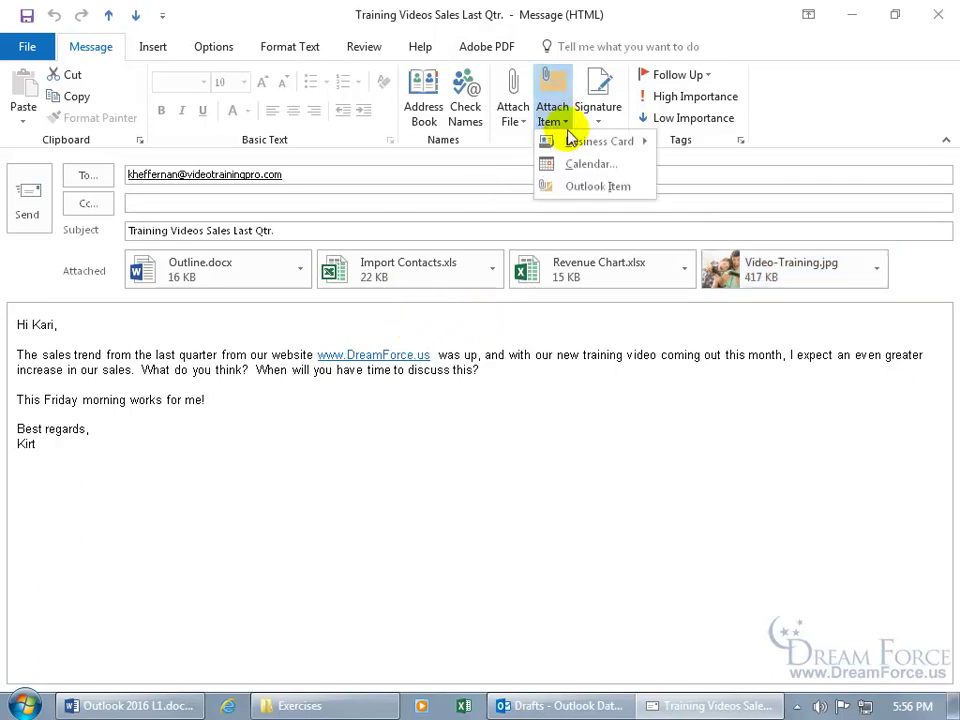
pyautogui.click(578, 187)
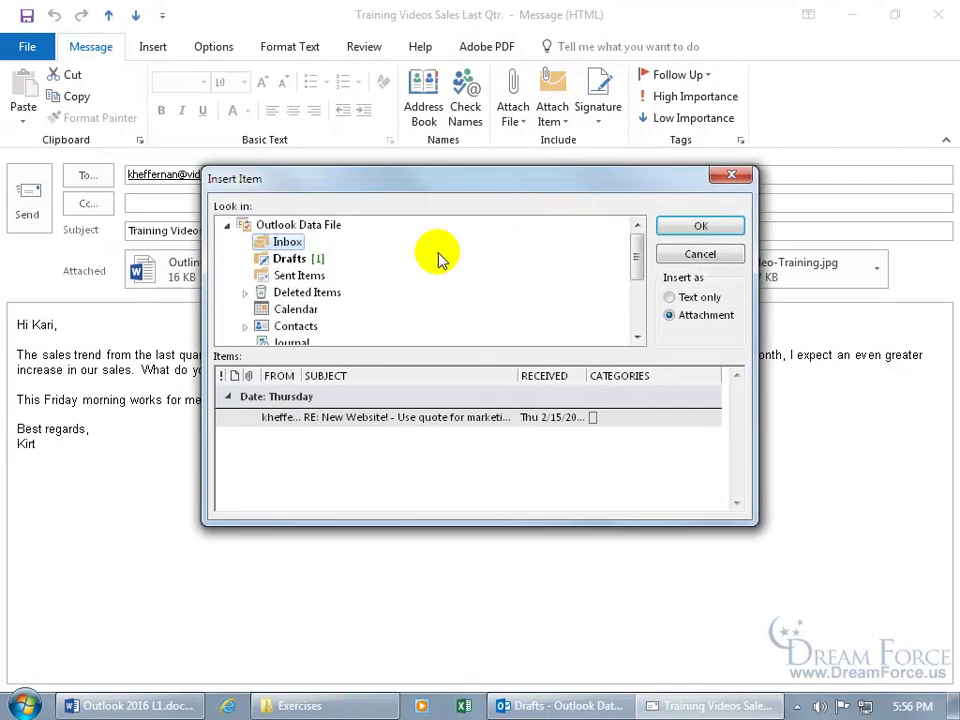
pyautogui.click(340, 418)
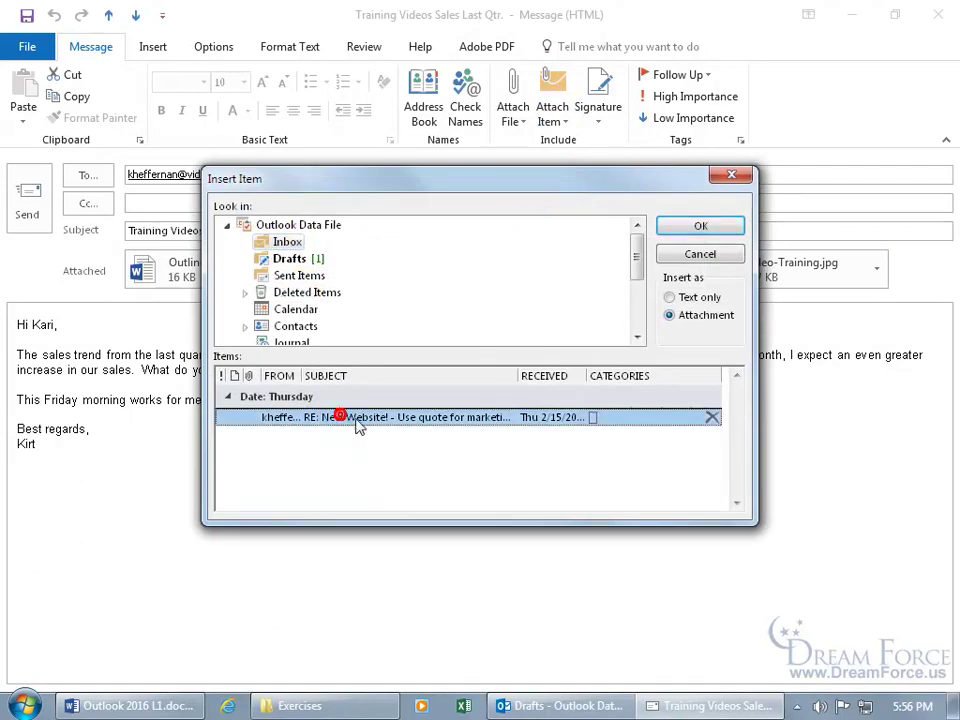
pyautogui.click(670, 298)
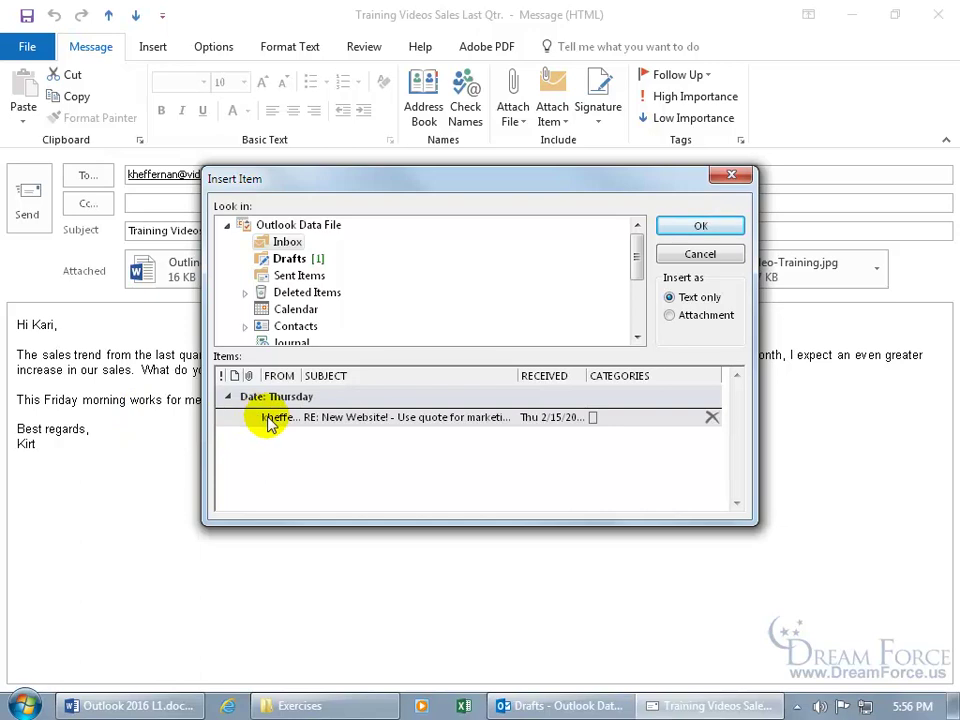
pyautogui.click(686, 229)
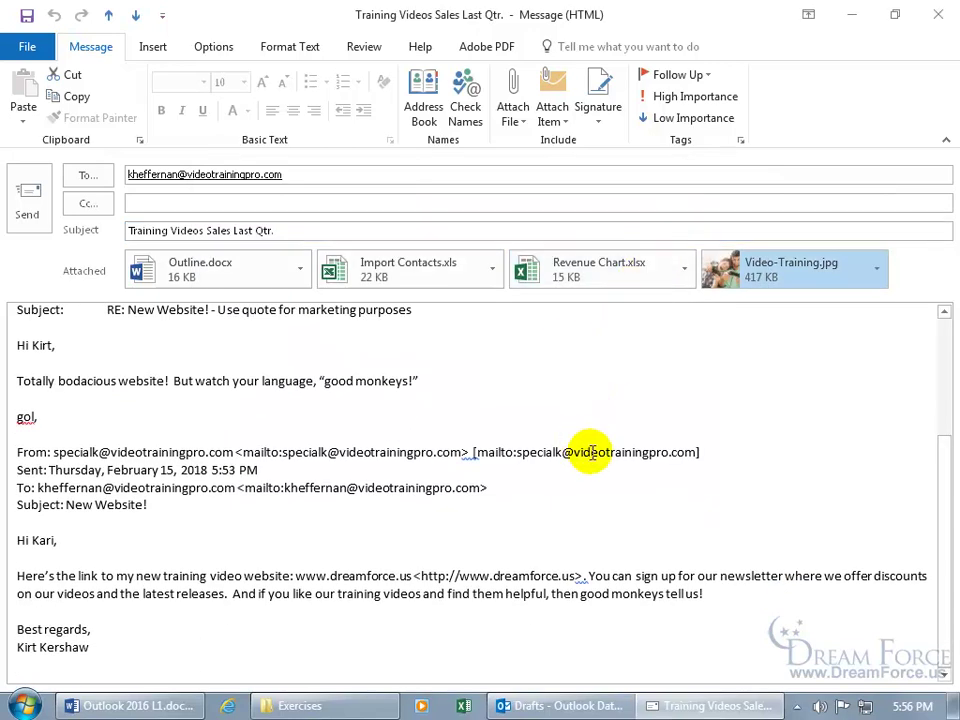
# - Add two line breaks after the signature name to separate it from the inserted message text
pyautogui.moveTo(948, 540); pyautogui.dragTo(948, 391)
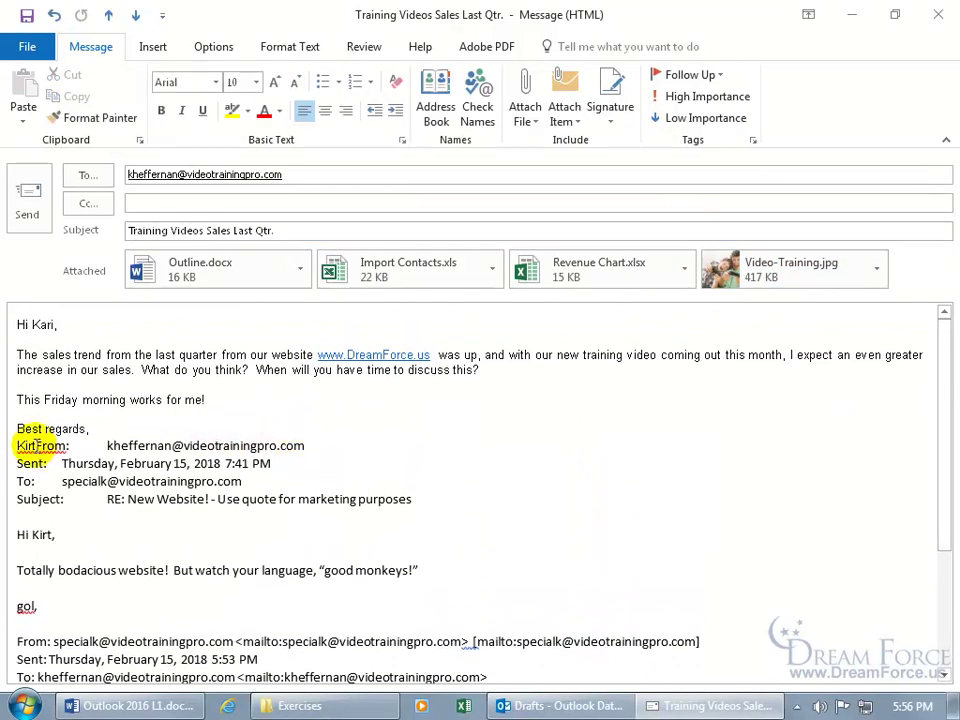
pyautogui.click(37, 445)
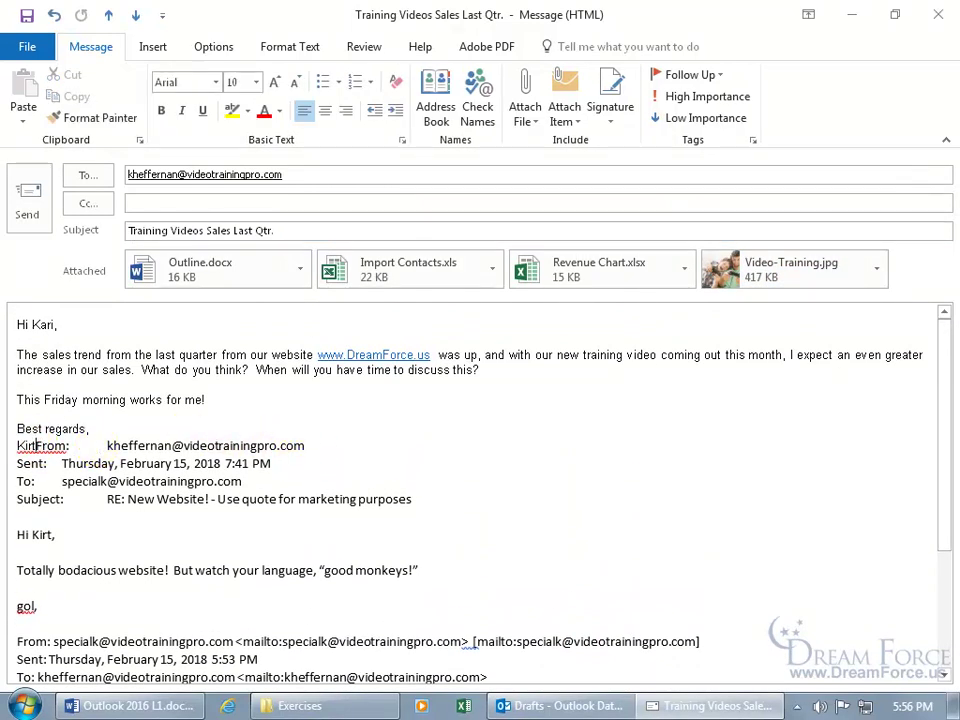
pyautogui.press('Return')
pyautogui.press('Return')
# - Review the inserted message text below the signature and delete all of it, from its first "From:" line to the end
pyautogui.scroll(-1, 150, 482)
pyautogui.moveTo(14, 433); pyautogui.dragTo(259, 575)
pyautogui.scroll(-4, 258, 575)
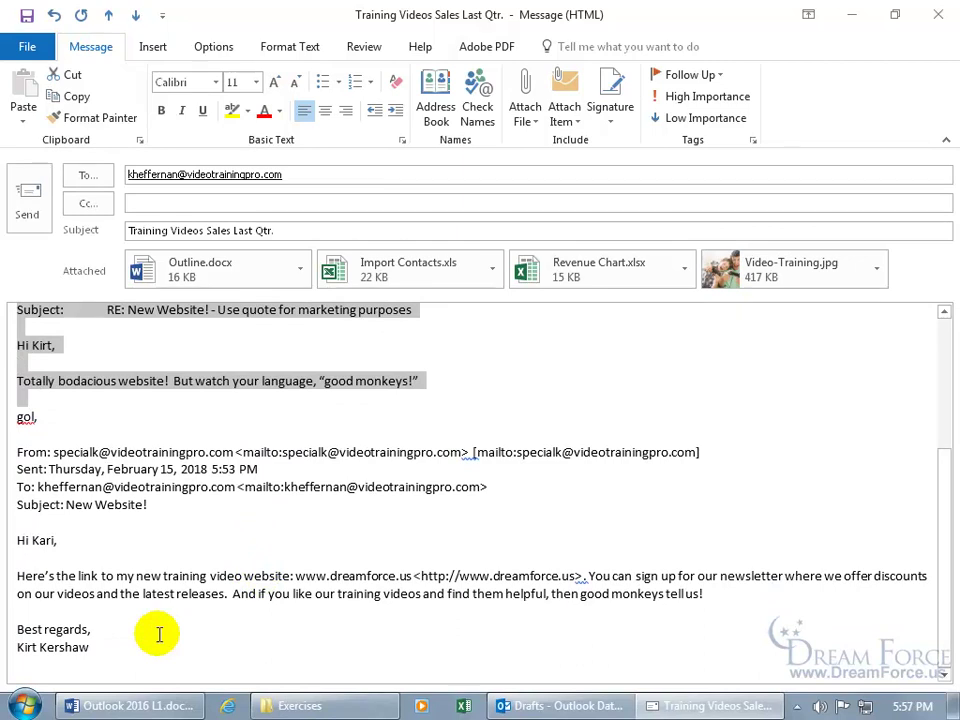
pyautogui.scroll(5, 159, 634)
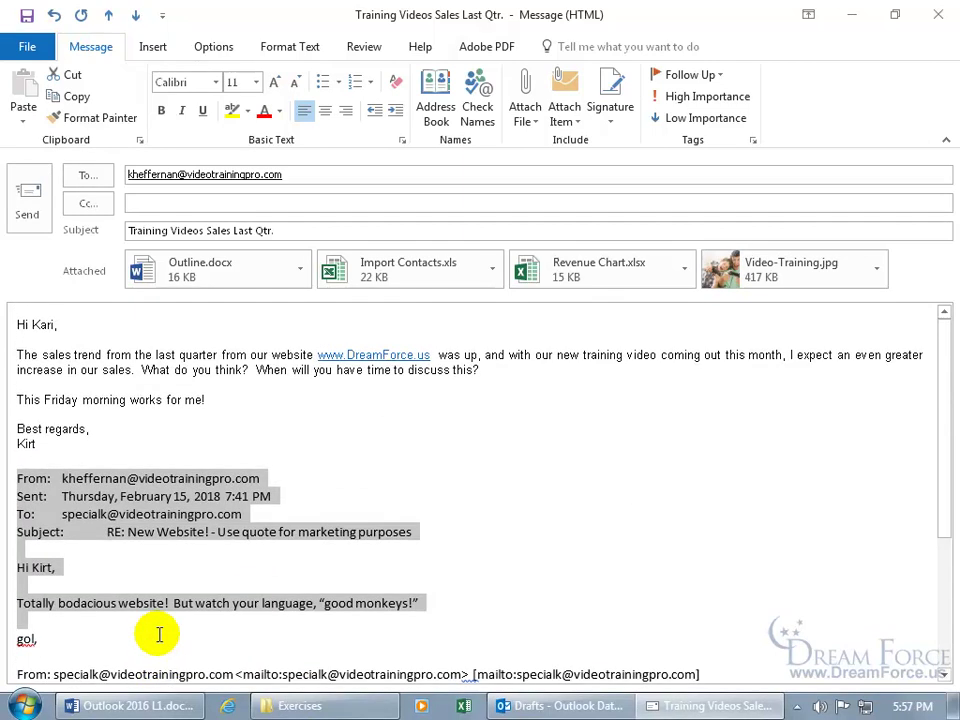
pyautogui.click(165, 540)
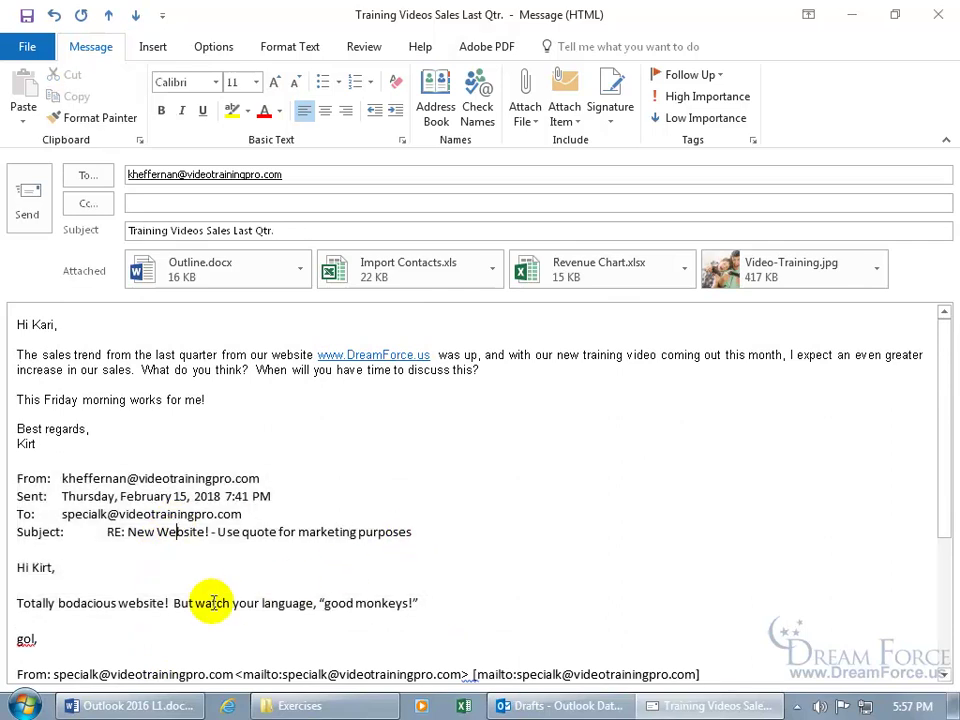
pyautogui.scroll(-3, 204, 602)
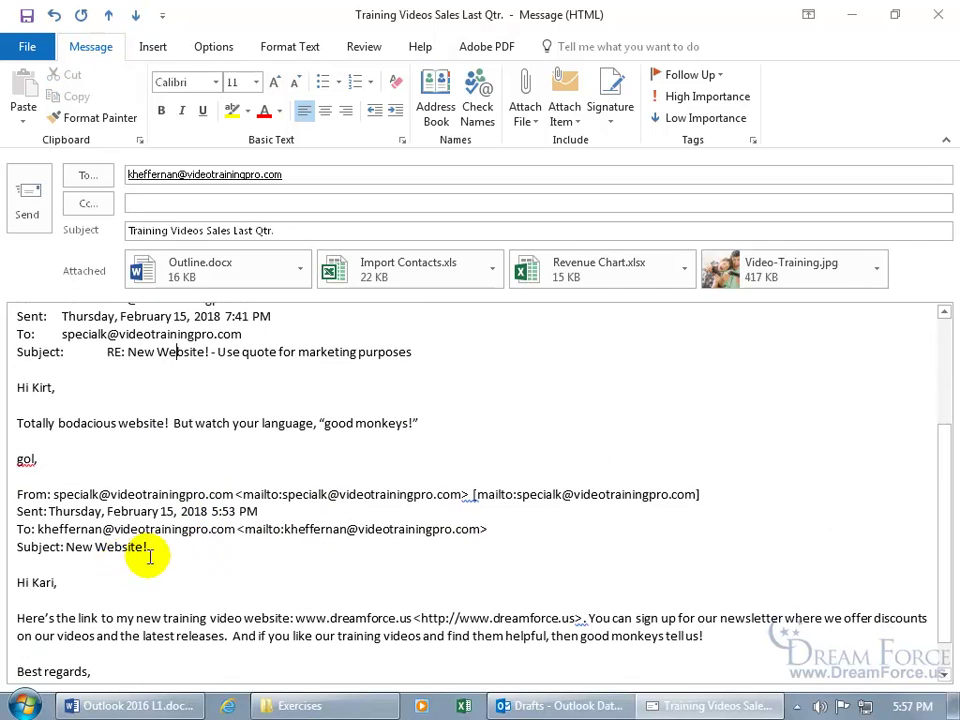
pyautogui.scroll(3, 148, 556)
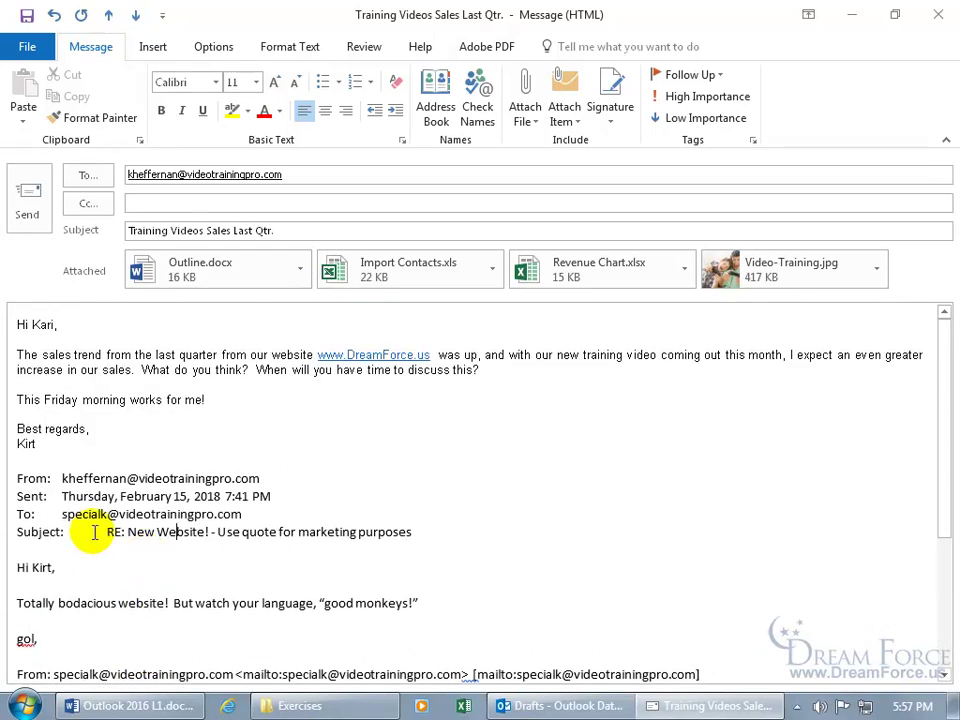
pyautogui.keyDown('shift'); pyautogui.click(14, 479); pyautogui.keyUp('shift')
pyautogui.hotkey('ctrl', 'shift', 'End')
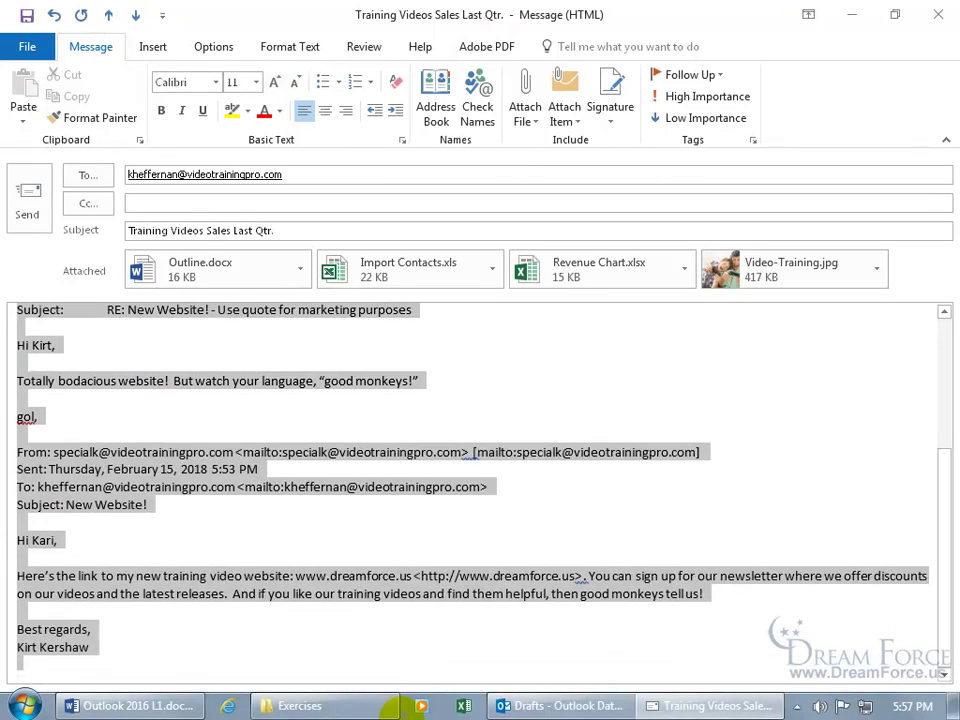
pyautogui.press('Delete')
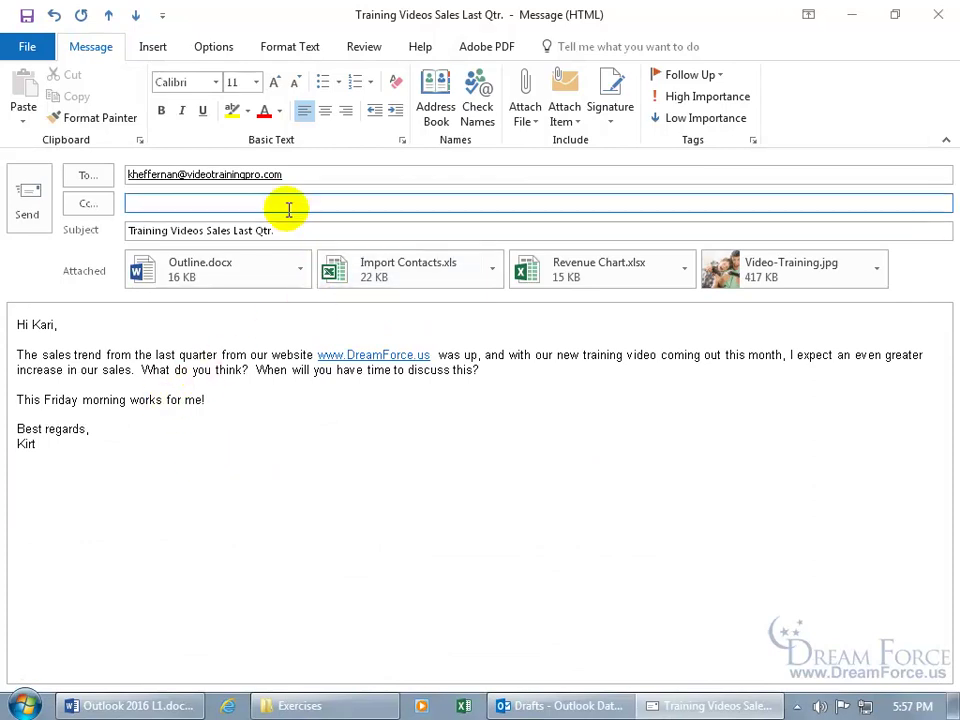
# - Open the list of other business cards, look through the Personal contacts folder, and return to the Contacts folder
pyautogui.click(574, 121)
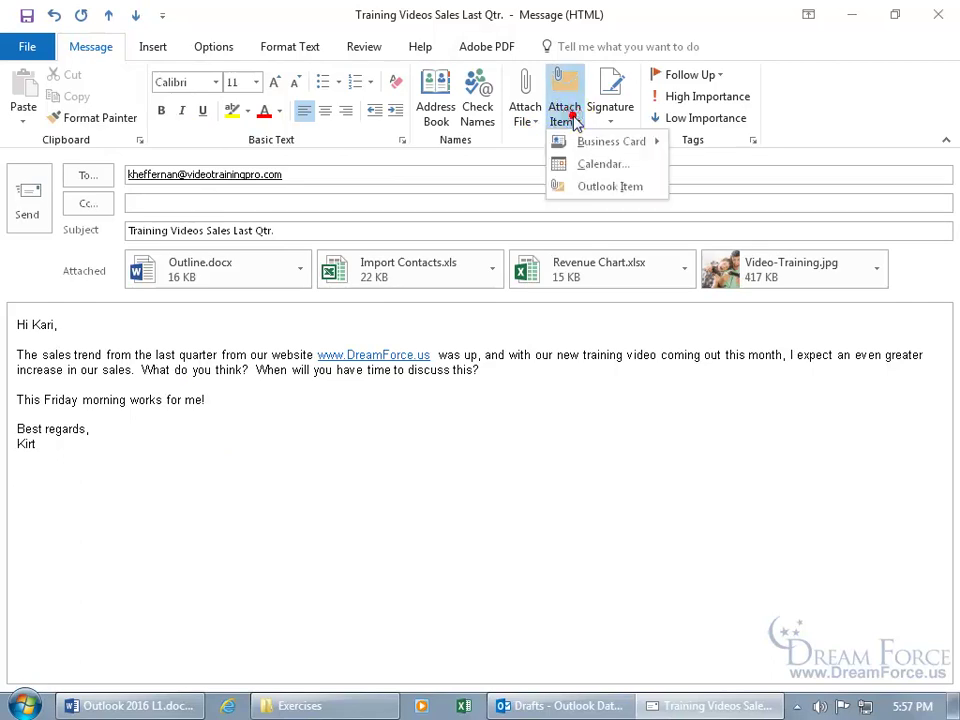
pyautogui.moveTo(580, 146)
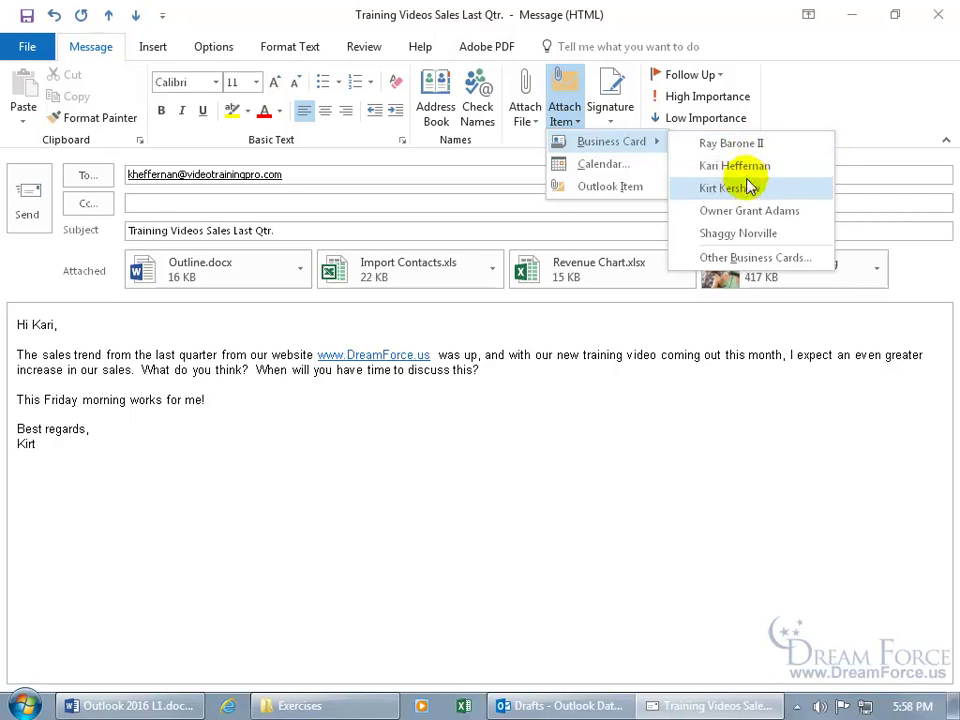
pyautogui.click(748, 259)
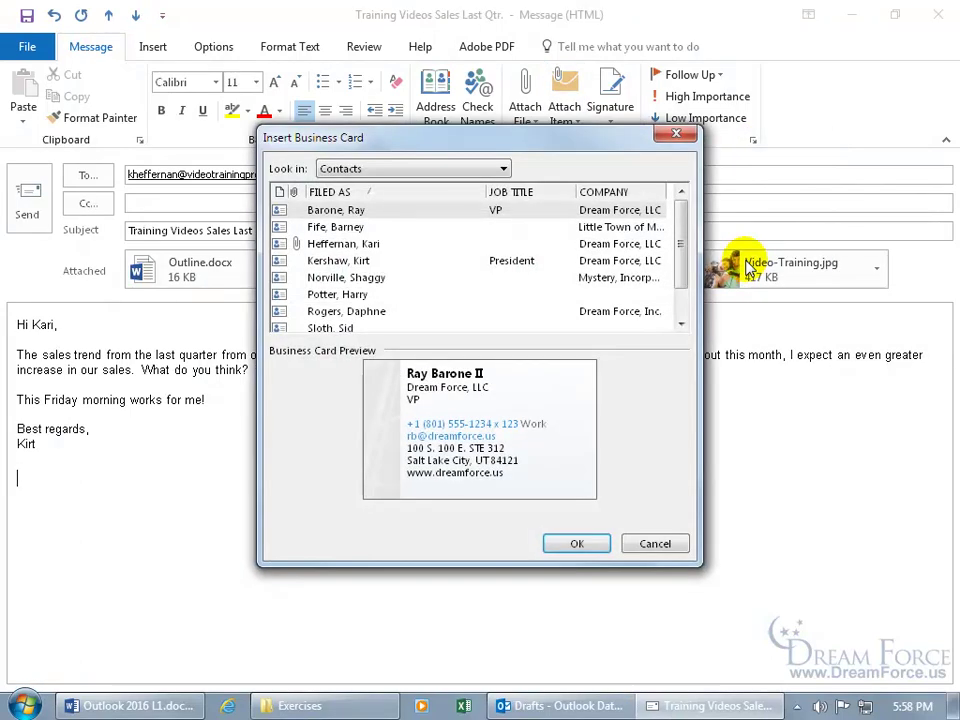
pyautogui.click(494, 170)
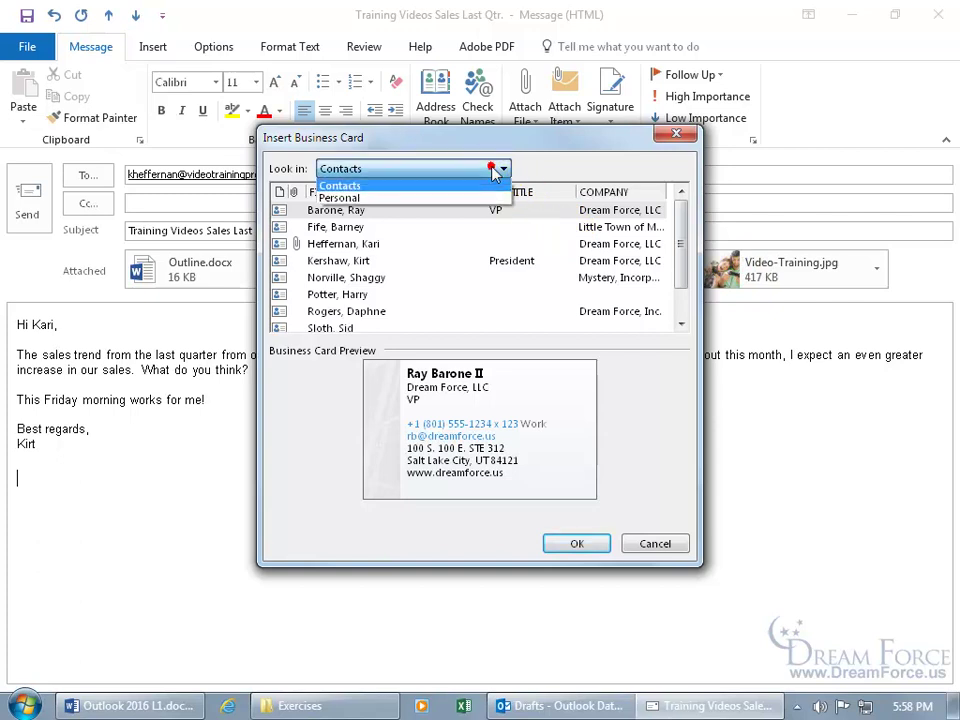
pyautogui.click(372, 199)
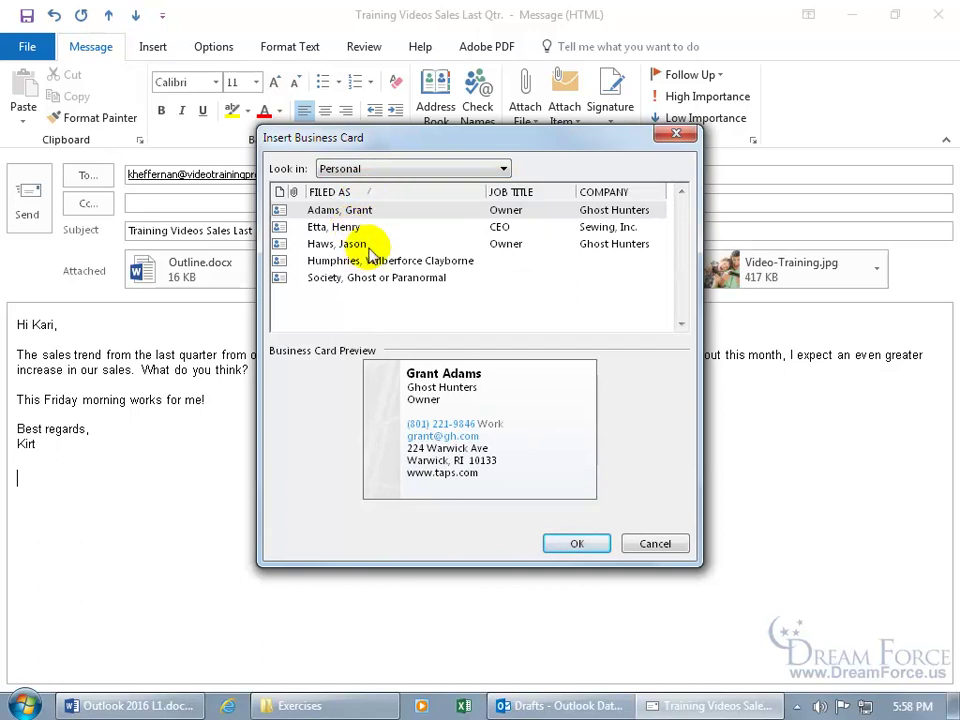
pyautogui.click(489, 169)
pyautogui.click(467, 184)
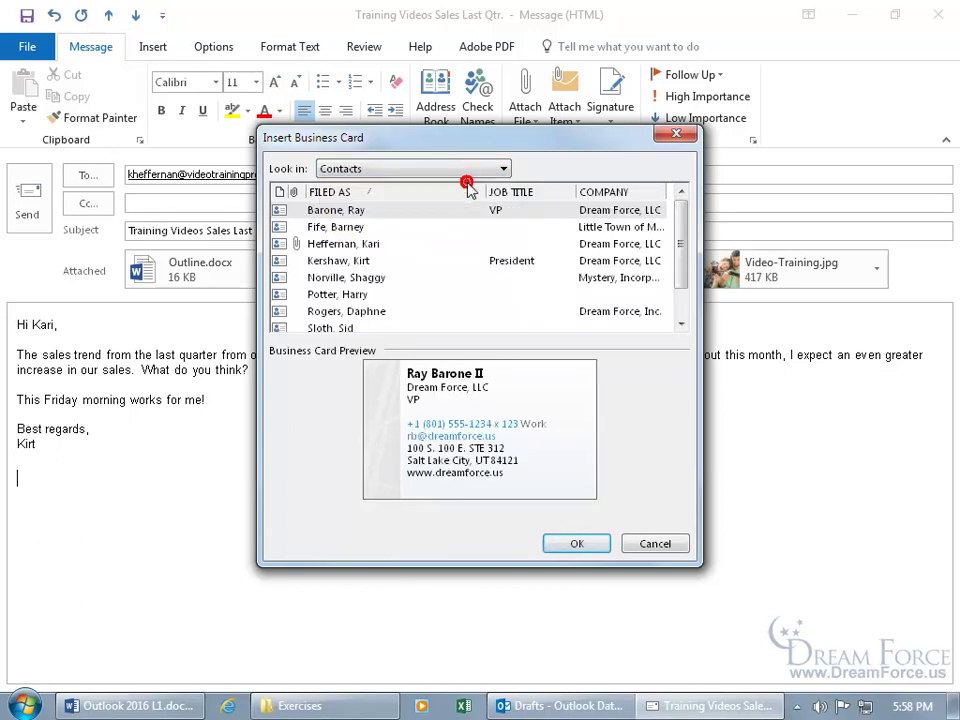
# - Attach only the business card of the Little Town of Mayberry contact, and send the email
pyautogui.click(353, 228)
pyautogui.keyDown('ctrl'); pyautogui.click(362, 277); pyautogui.keyUp('ctrl')
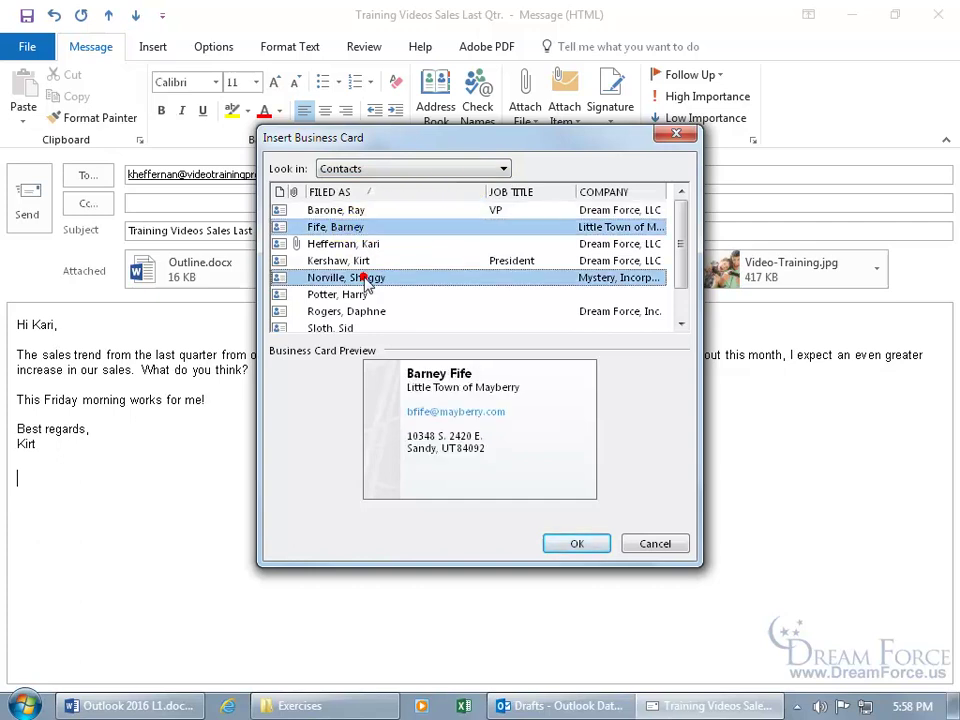
pyautogui.click(362, 226)
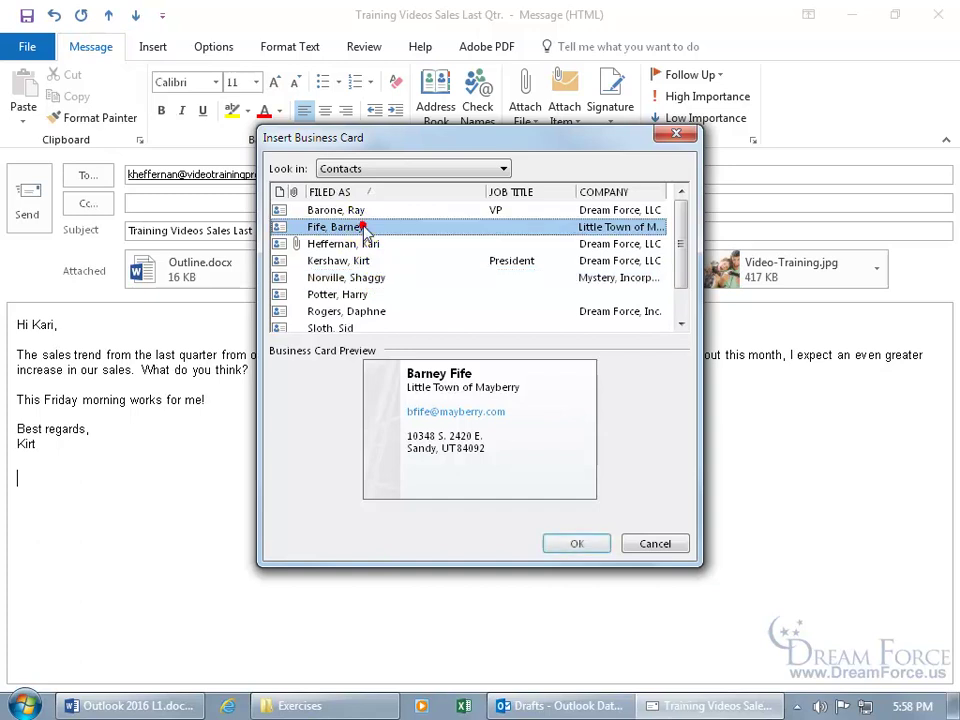
pyautogui.keyDown('shift'); pyautogui.click(371, 279); pyautogui.keyUp('shift')
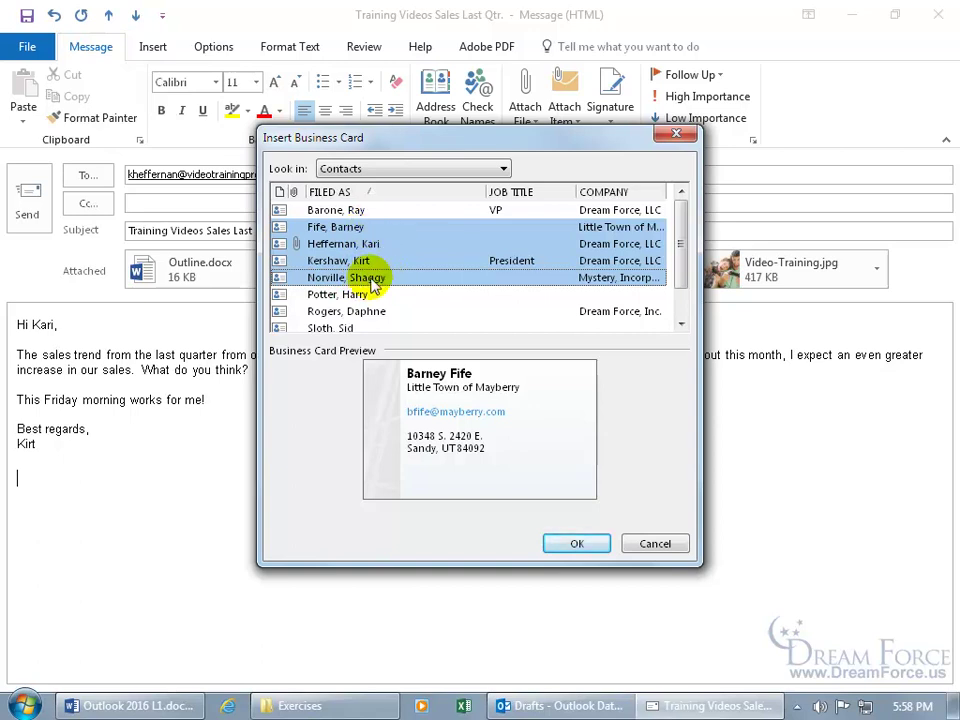
pyautogui.click(364, 225)
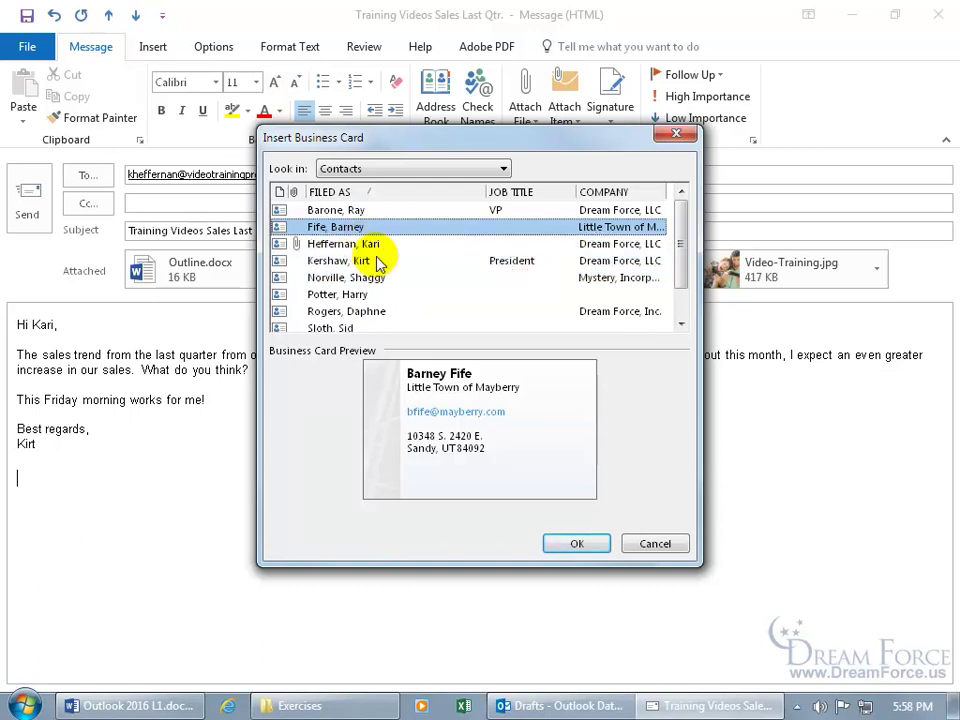
pyautogui.click(572, 541)
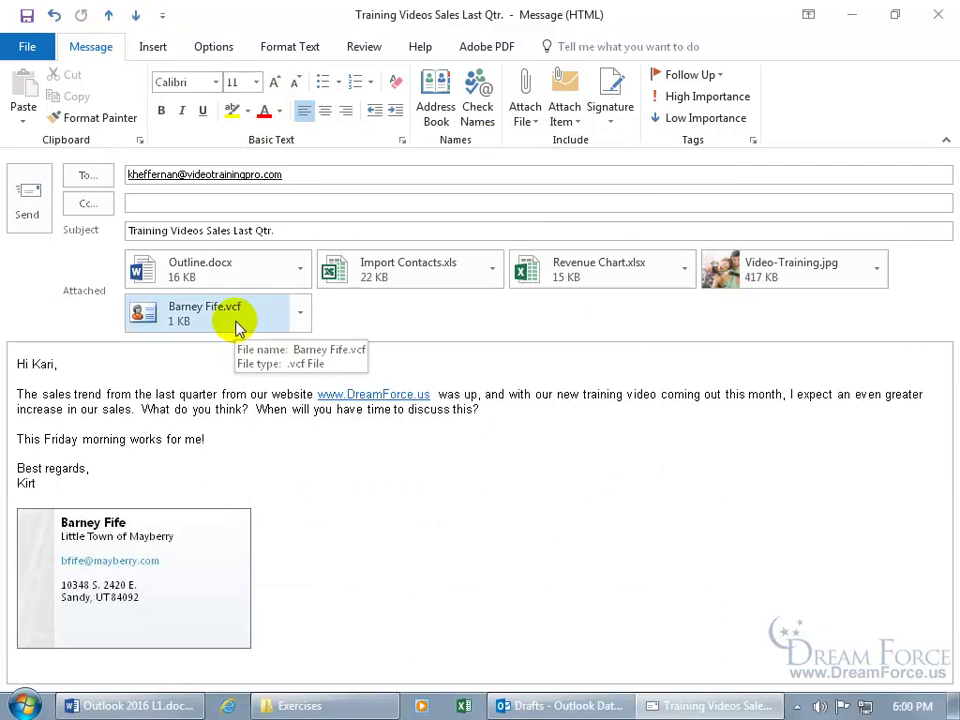
pyautogui.click(32, 200)
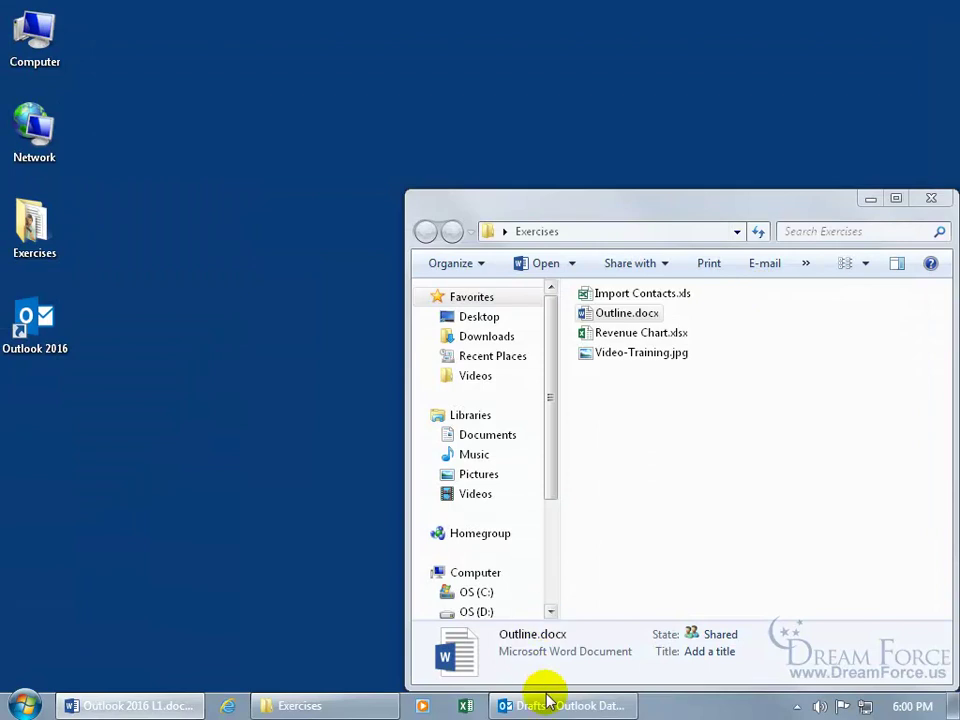
# - Switch to Outlook and open the newest "Training Videos Sales Last Qtr." message in Sent Items to check its attachments
pyautogui.click(549, 703)
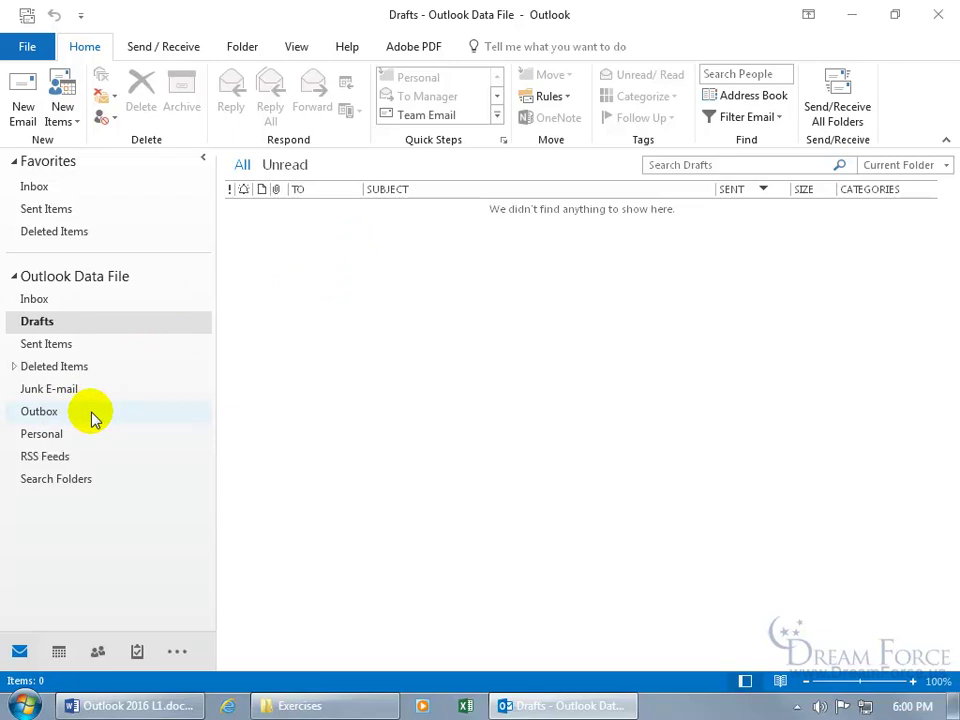
pyautogui.click(70, 346)
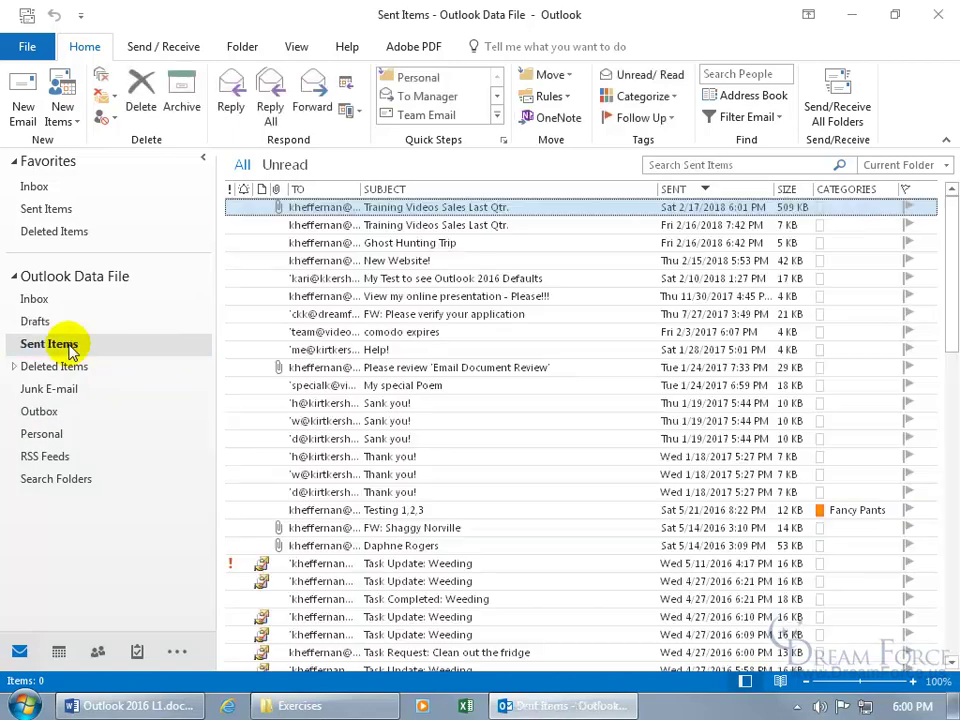
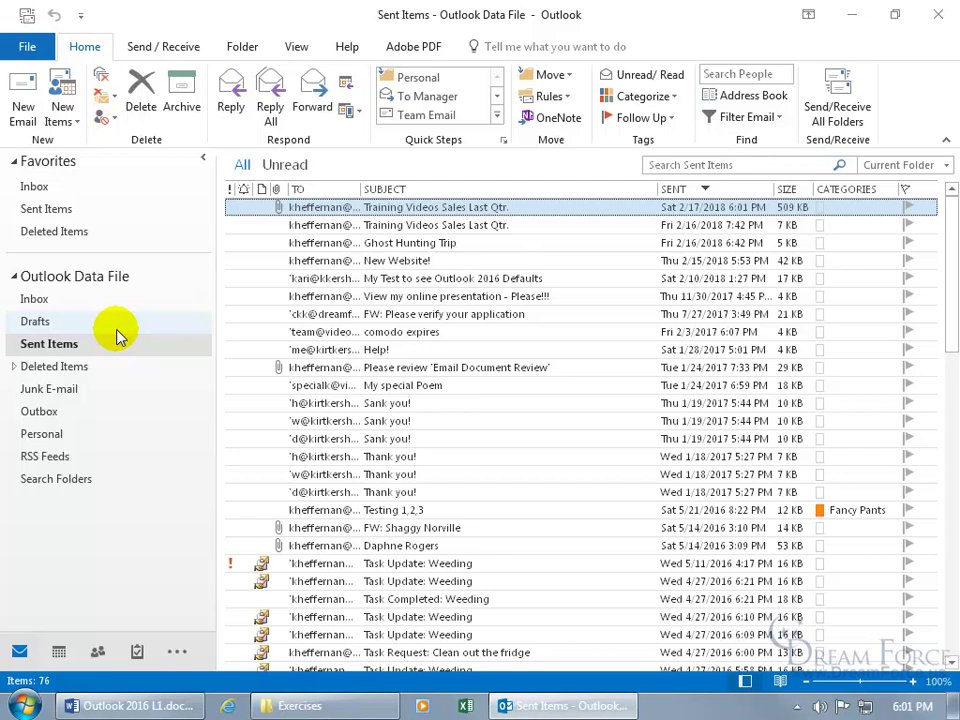
pyautogui.doubleClick(305, 207)
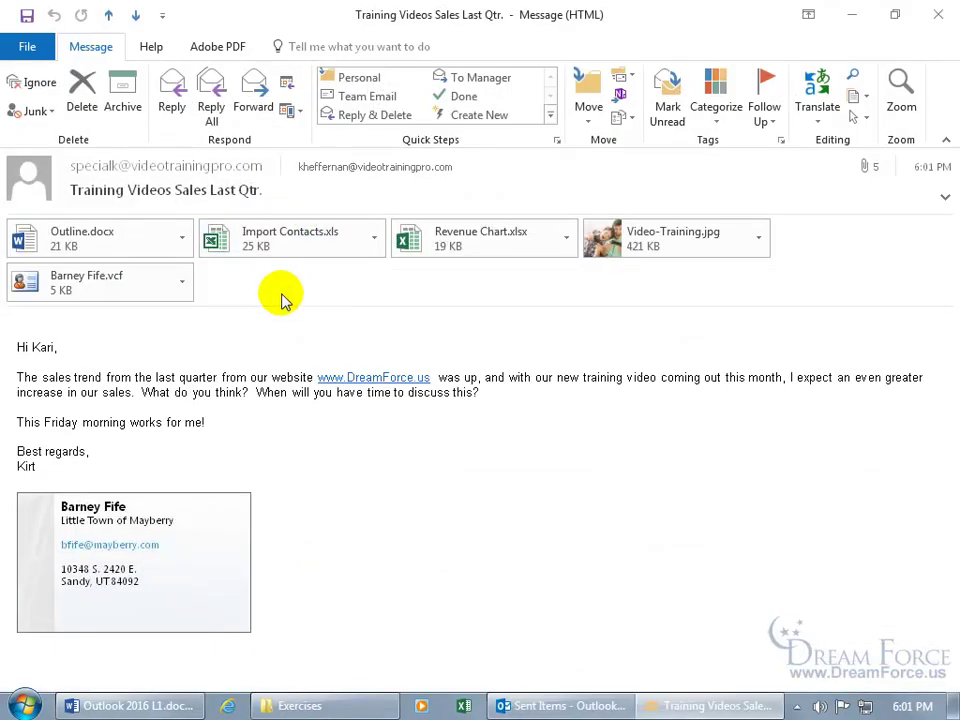
pyautogui.rightClick(655, 243)
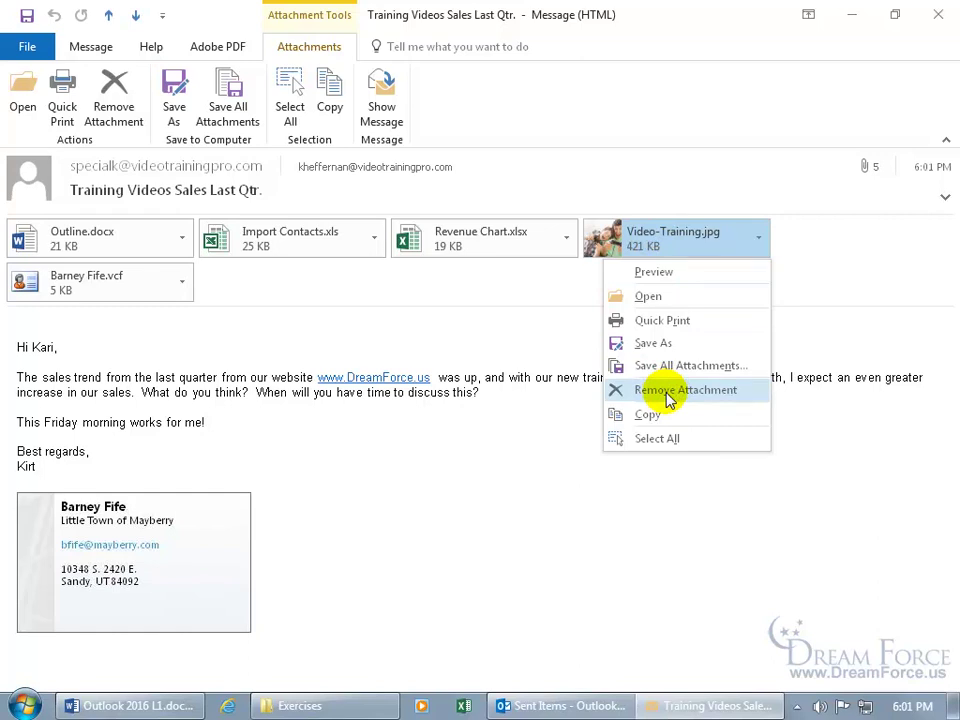
pyautogui.click(553, 298)
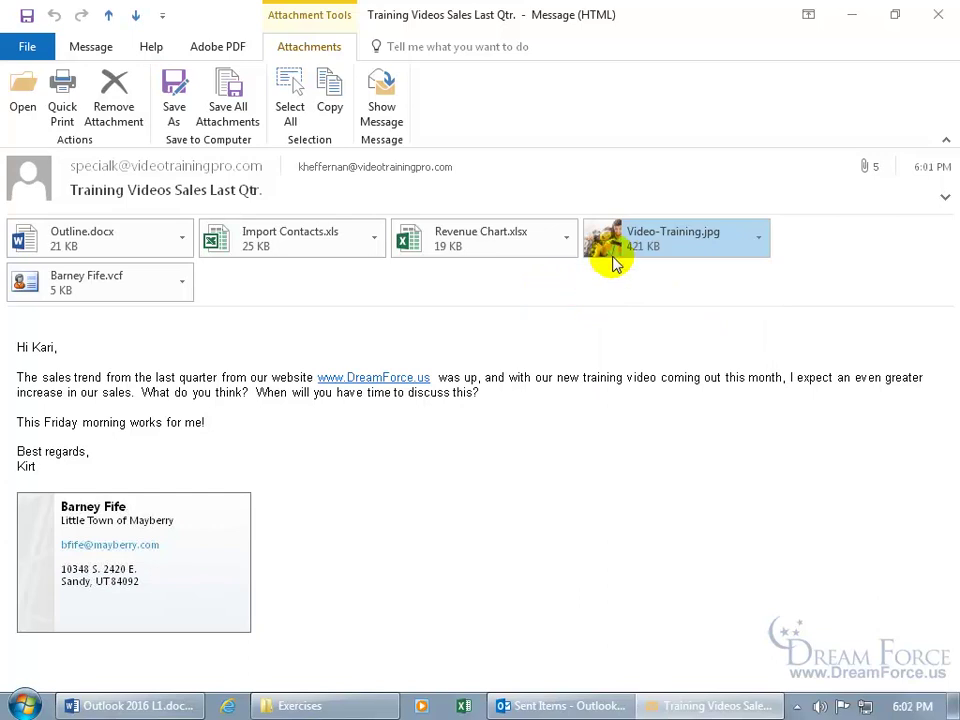
pyautogui.rightClick(643, 247)
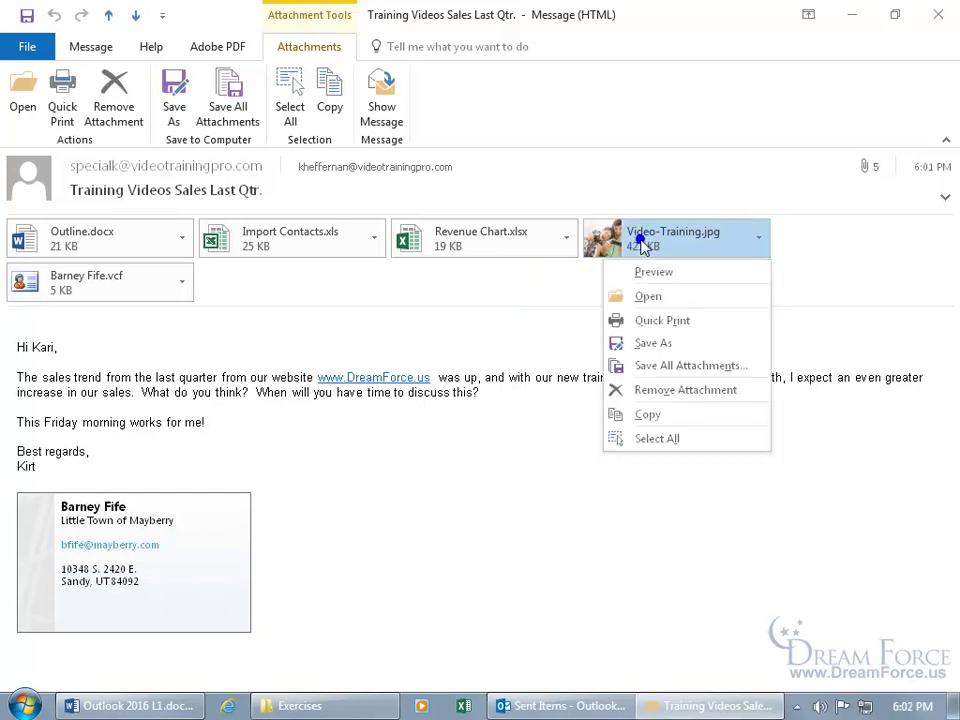
pyautogui.click(659, 343)
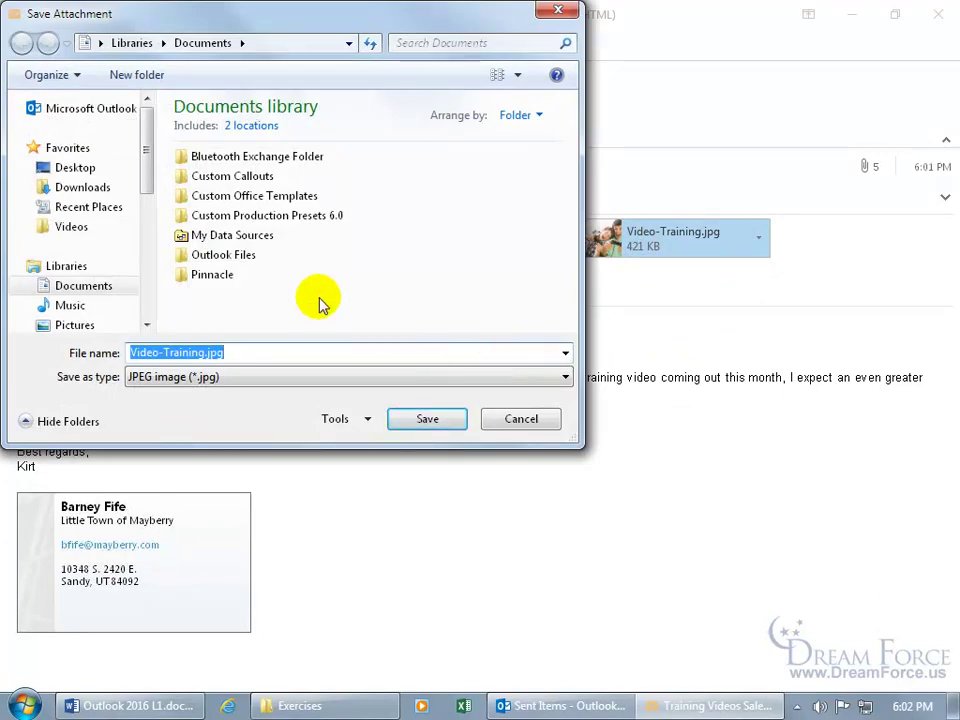
pyautogui.click(518, 420)
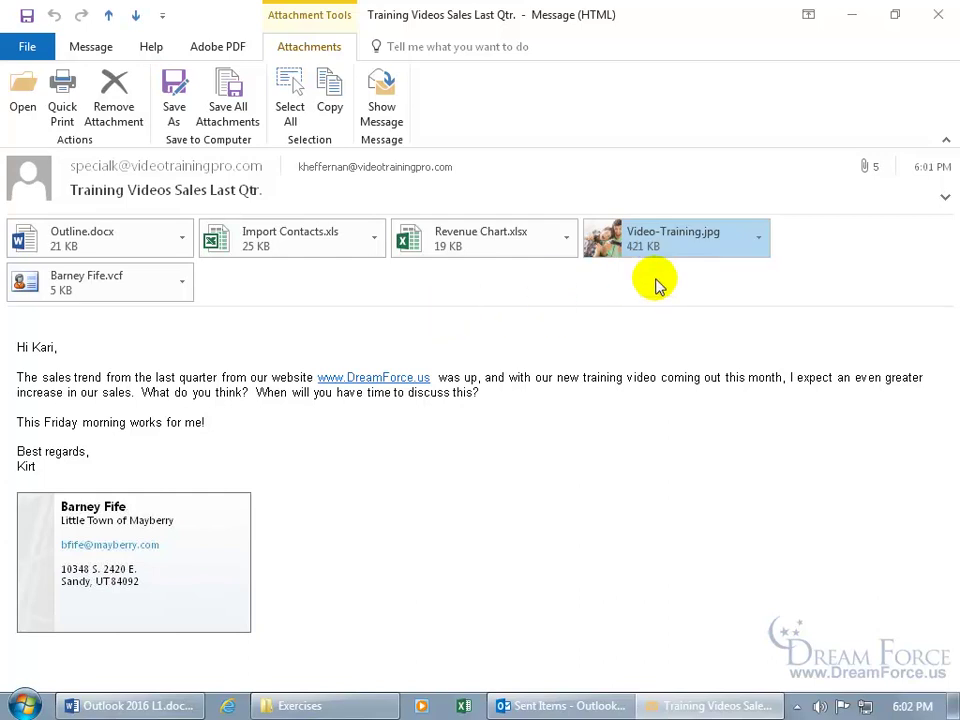
# - Close the sent message and check for new mail in the Inbox
pyautogui.click(938, 20)
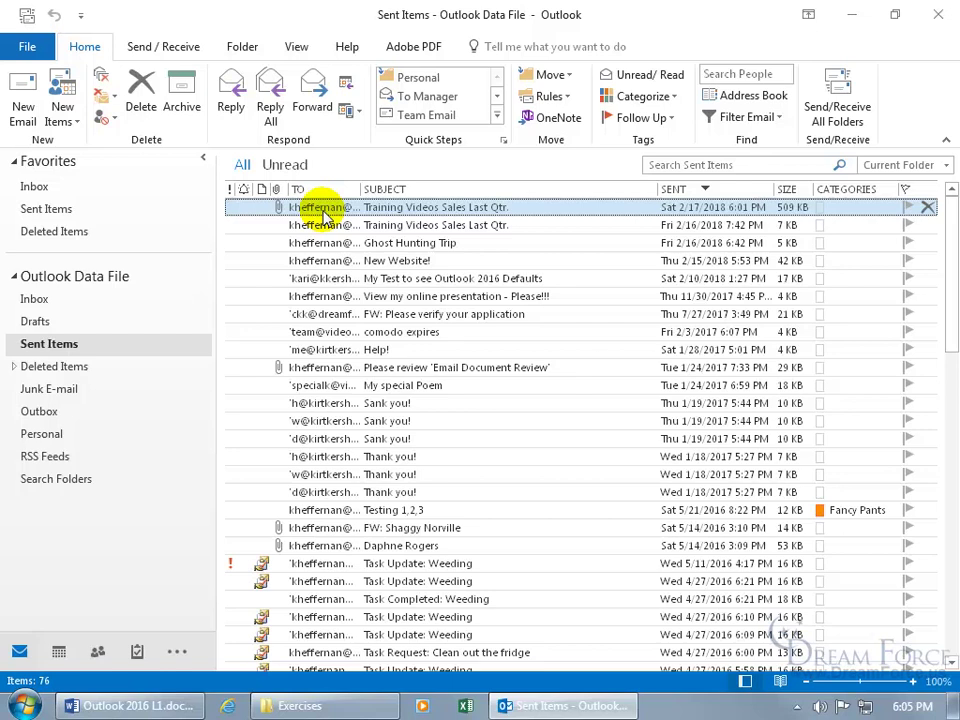
pyautogui.click(72, 190)
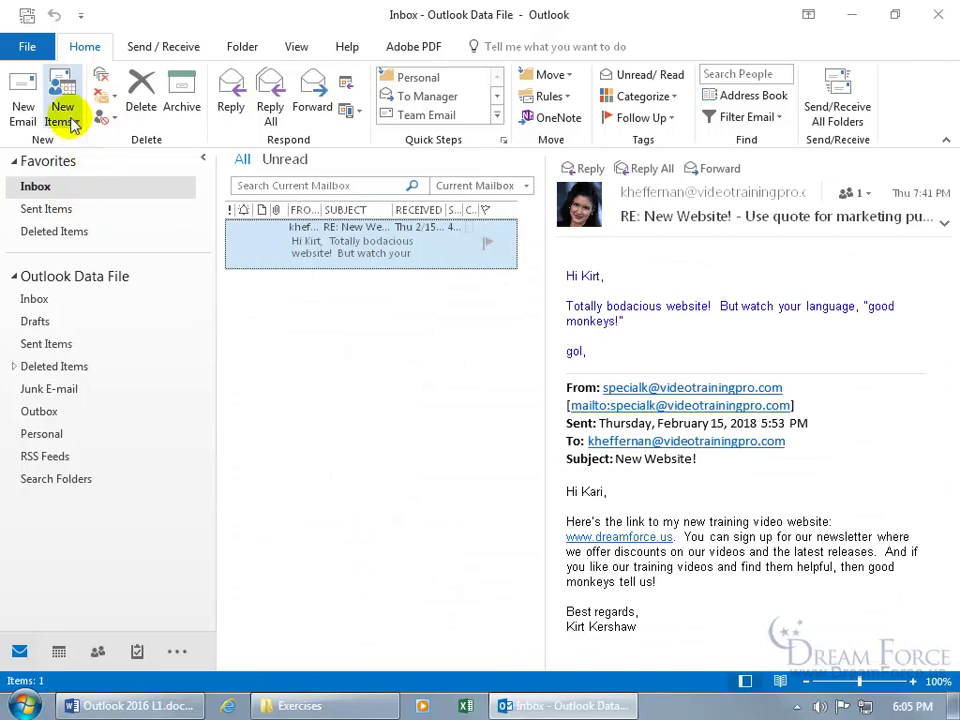
pyautogui.click(27, 15)
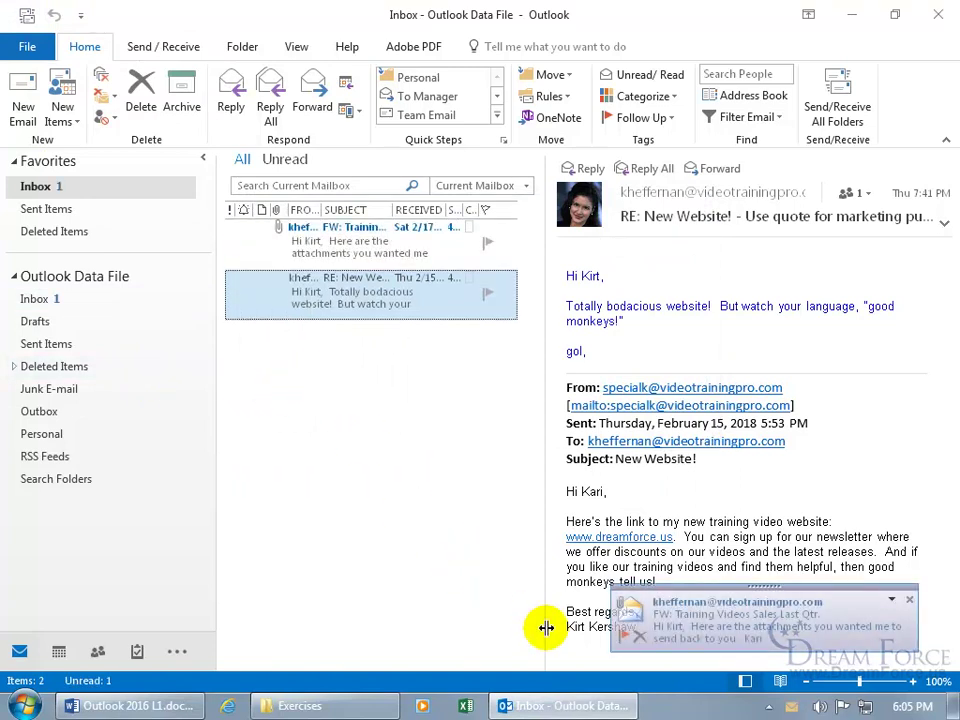
# - Look at the options for the Revenue Chart.xlsx attachment in "FW: Training Videos Sales Last Qtr." and open that message in its own window
pyautogui.click(338, 250)
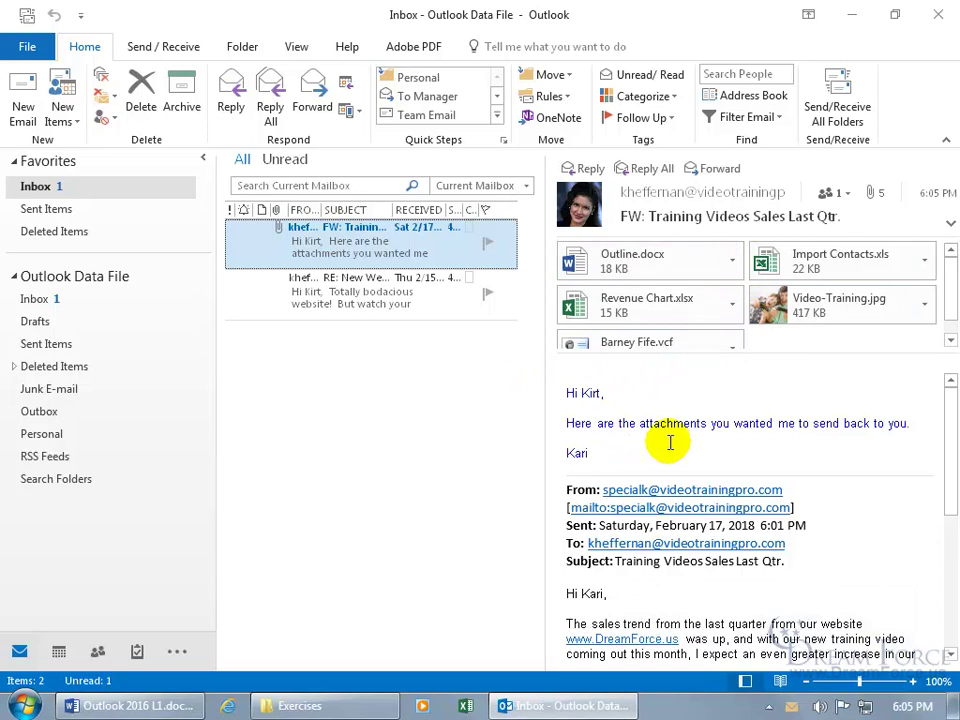
pyautogui.click(731, 309)
pyautogui.rightClick(731, 309)
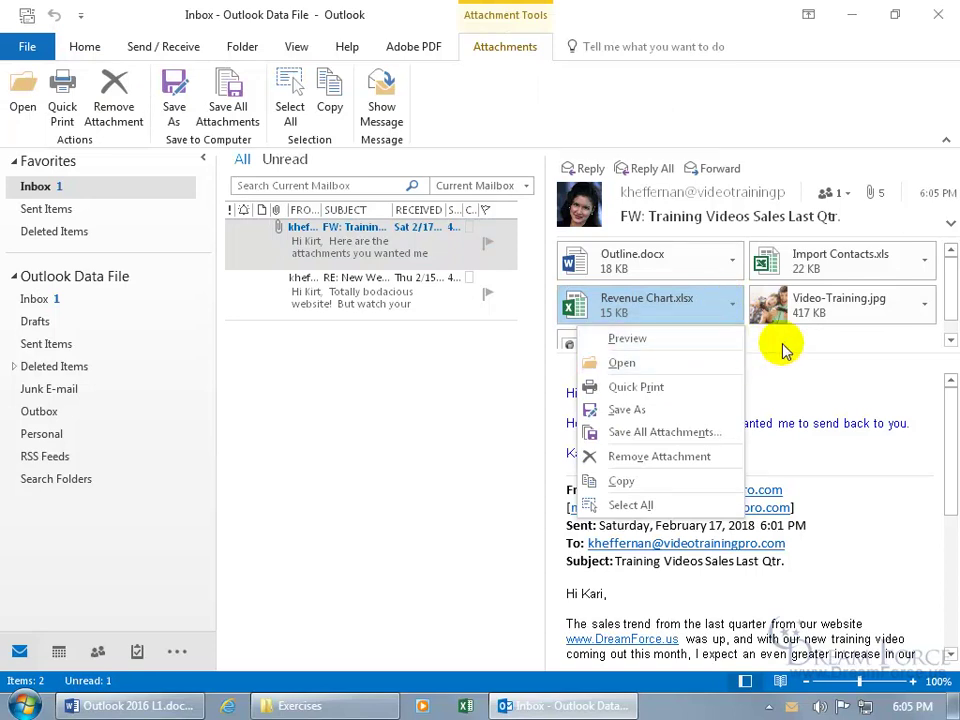
pyautogui.press('Escape')
pyautogui.doubleClick(362, 238)
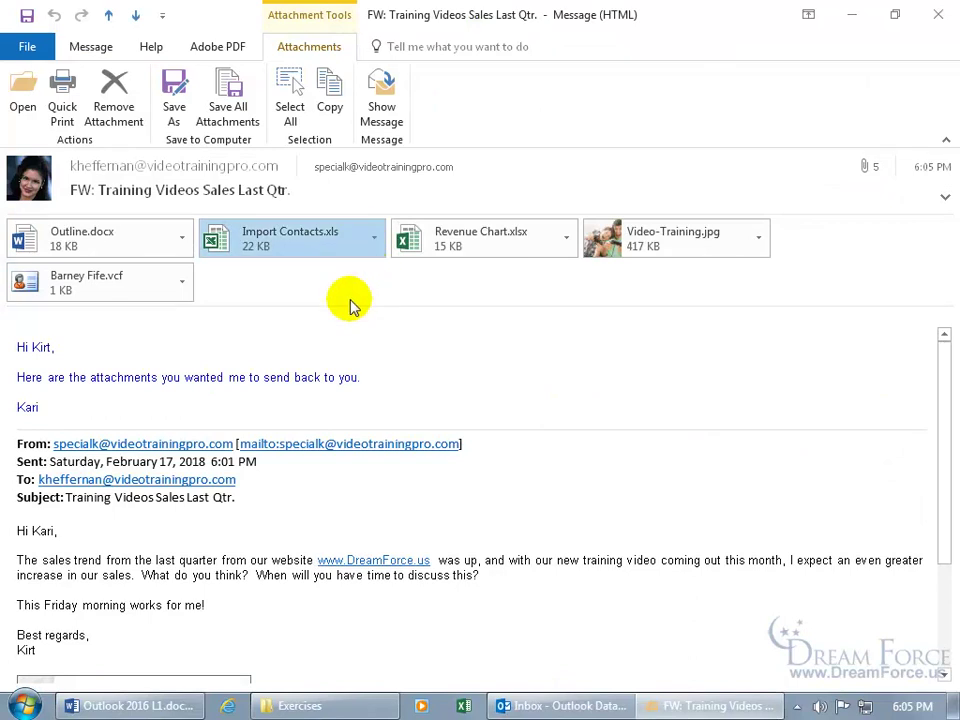
# - Preview the Outline.docx, Import Contacts.xls, business card and Video-Training.jpg attachments one after another, and return to the message text
pyautogui.click(116, 238)
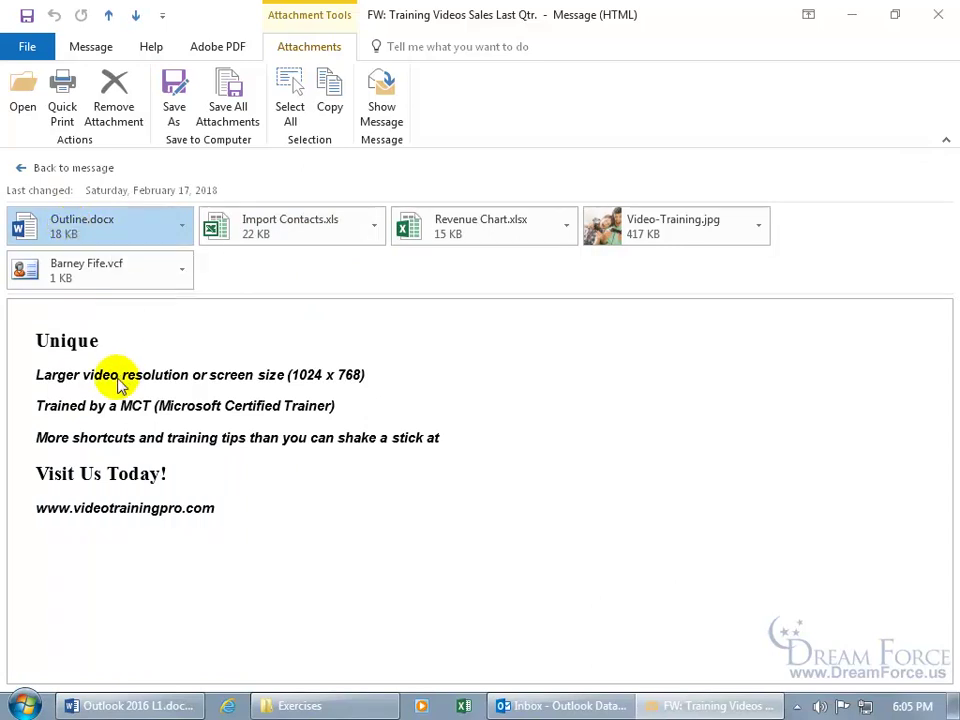
pyautogui.click(282, 233)
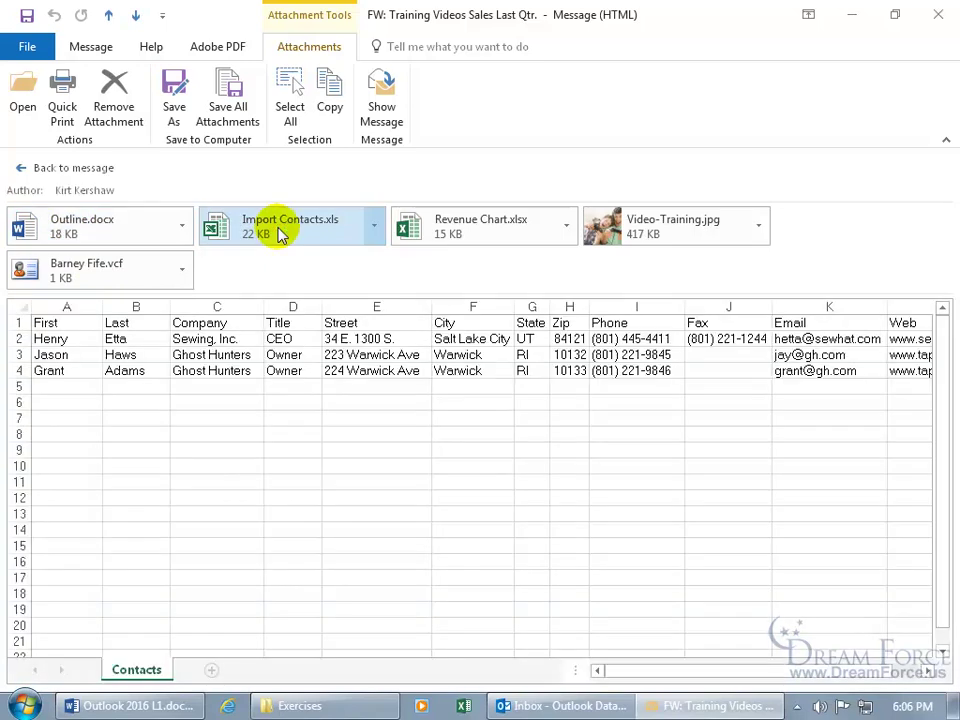
pyautogui.click(92, 276)
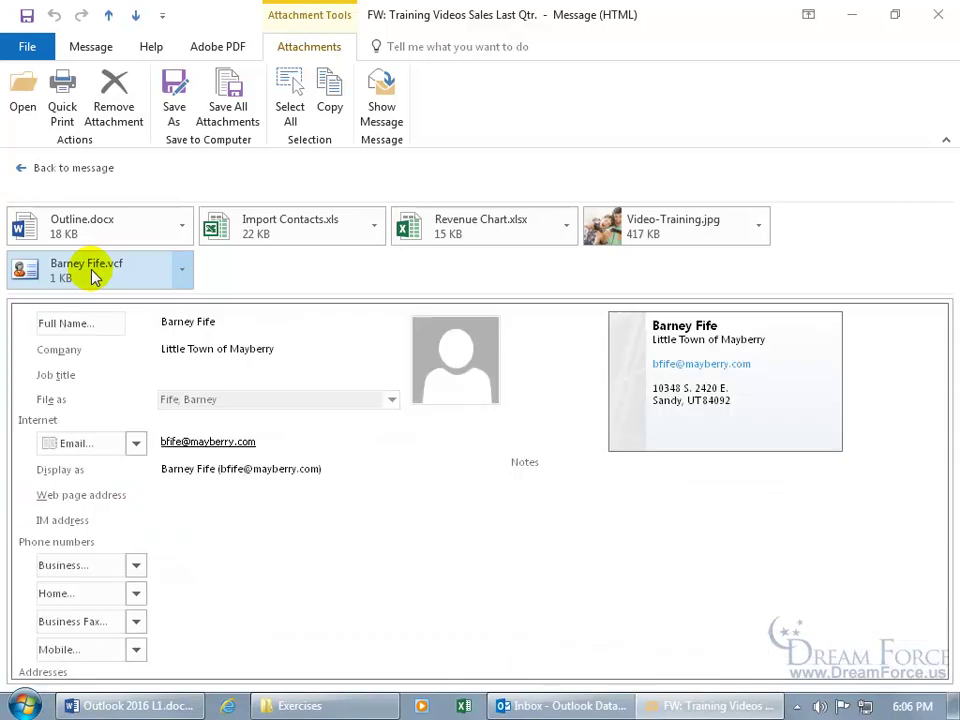
pyautogui.click(652, 221)
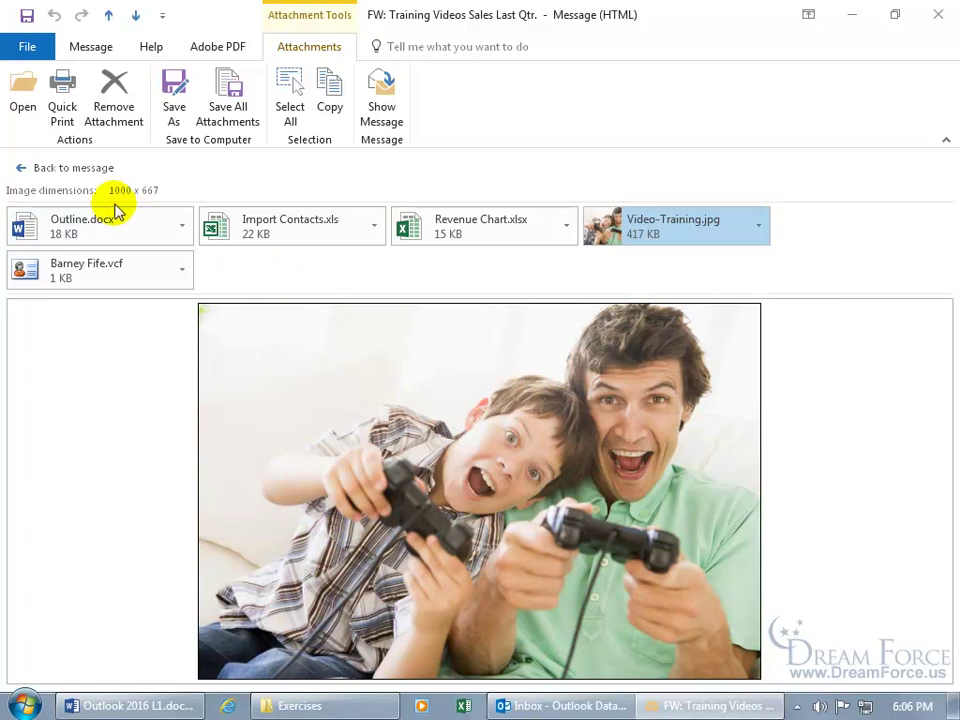
pyautogui.click(44, 170)
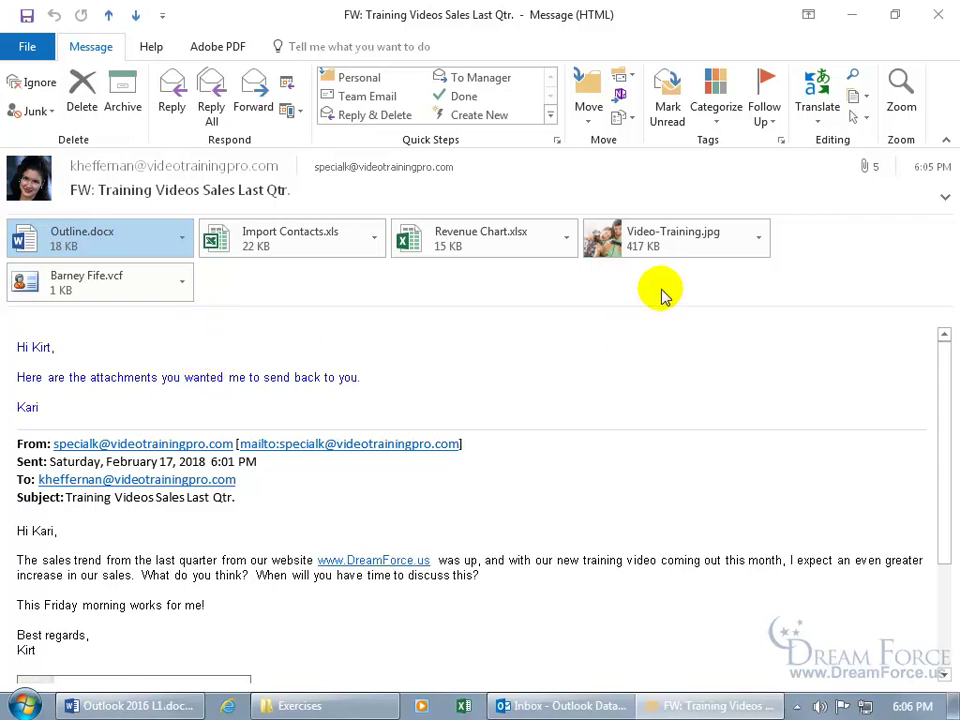
# - Save the Video-Training.jpg attachment to the Desktop under the file name "Two dudes having fun"
pyautogui.rightClick(688, 243)
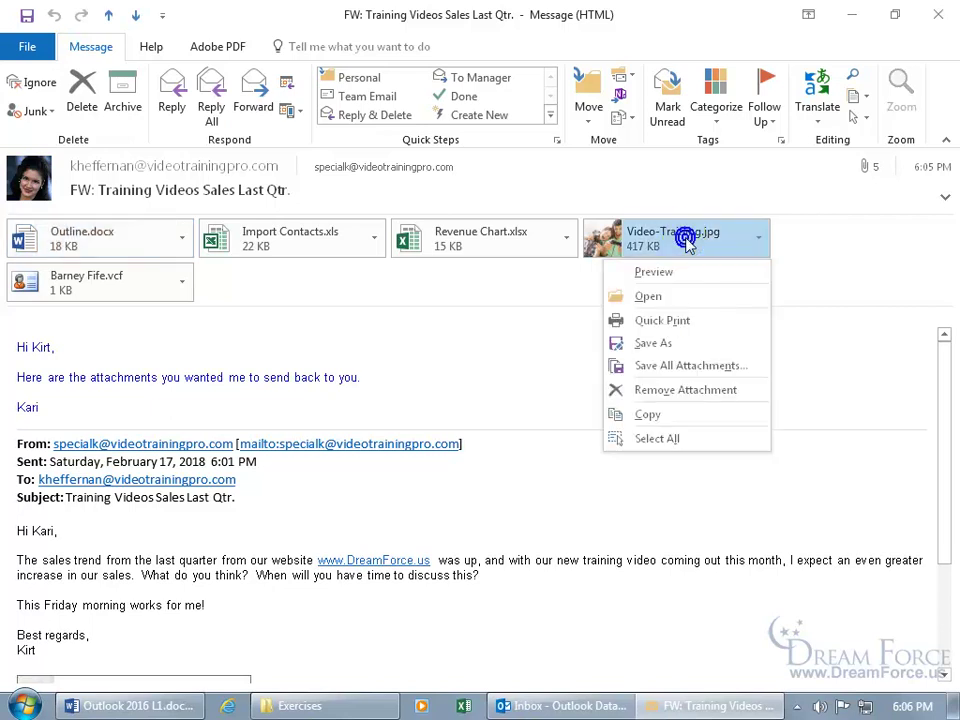
pyautogui.click(664, 343)
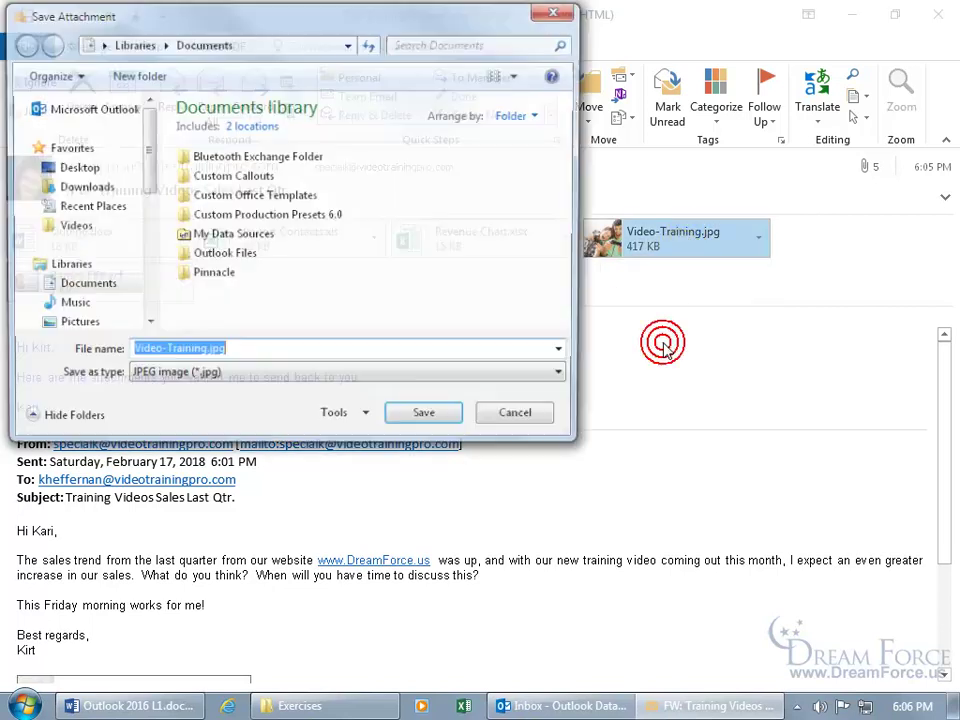
pyautogui.click(84, 167)
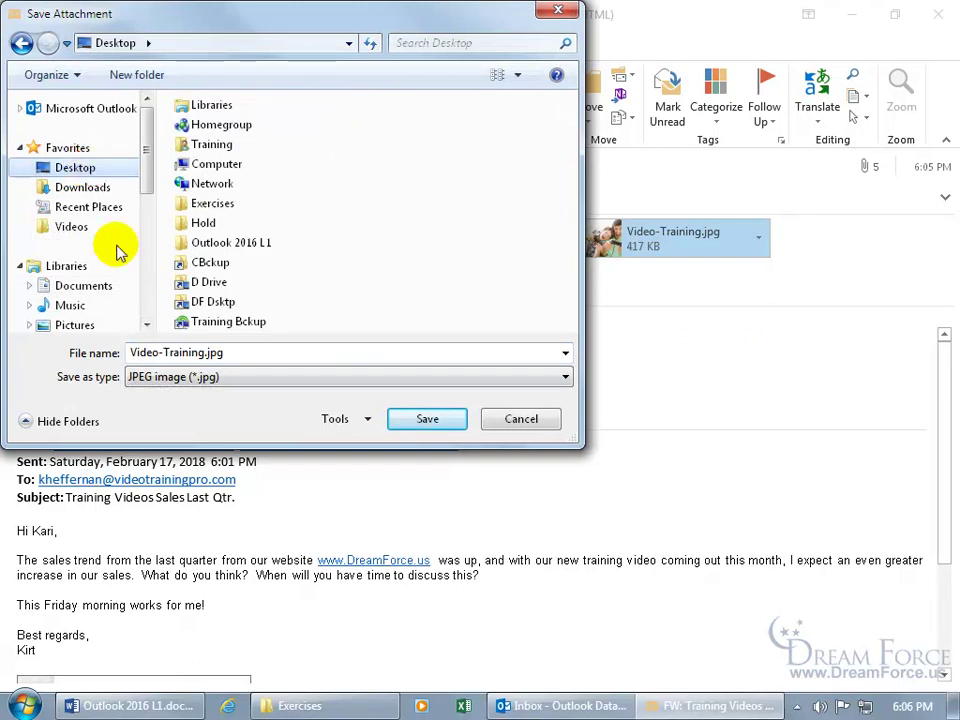
pyautogui.click(235, 352)
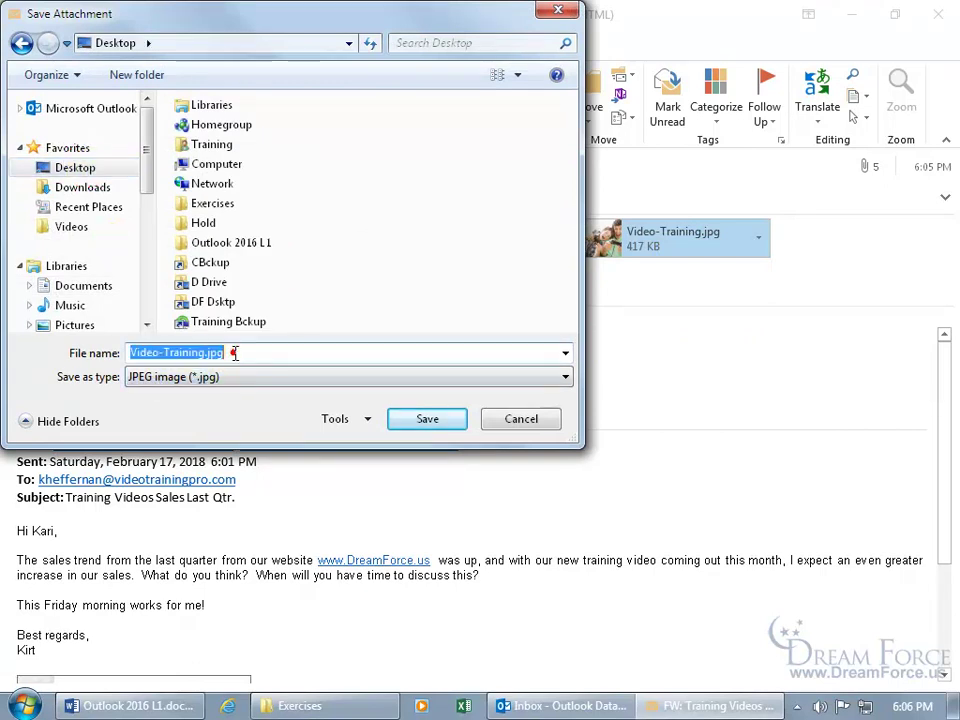
pyautogui.write('Two dudes having fun')
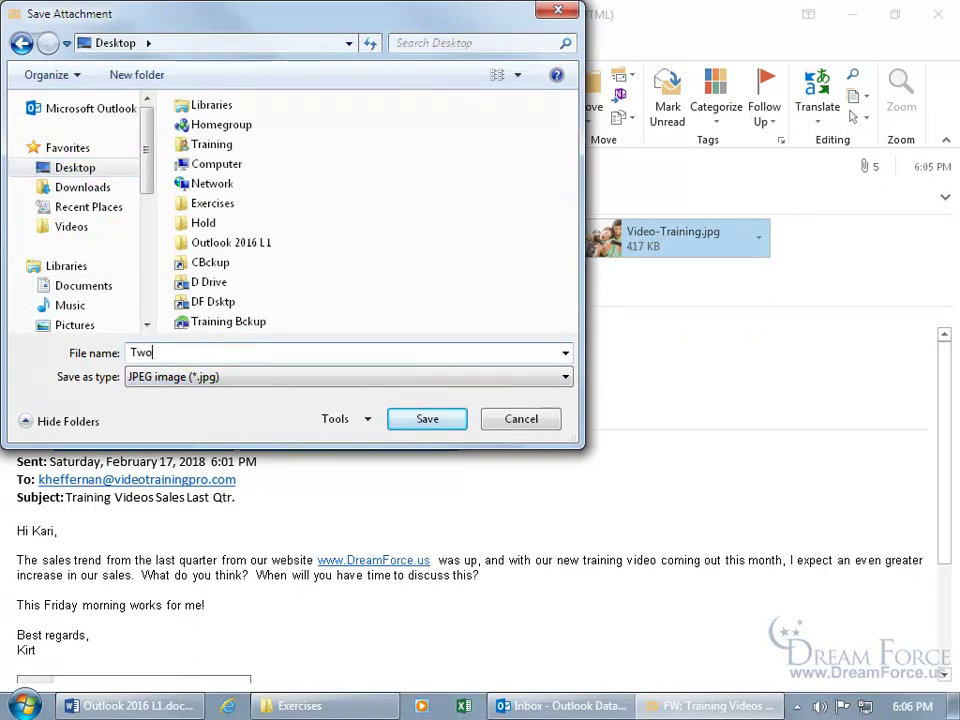
pyautogui.click(418, 418)
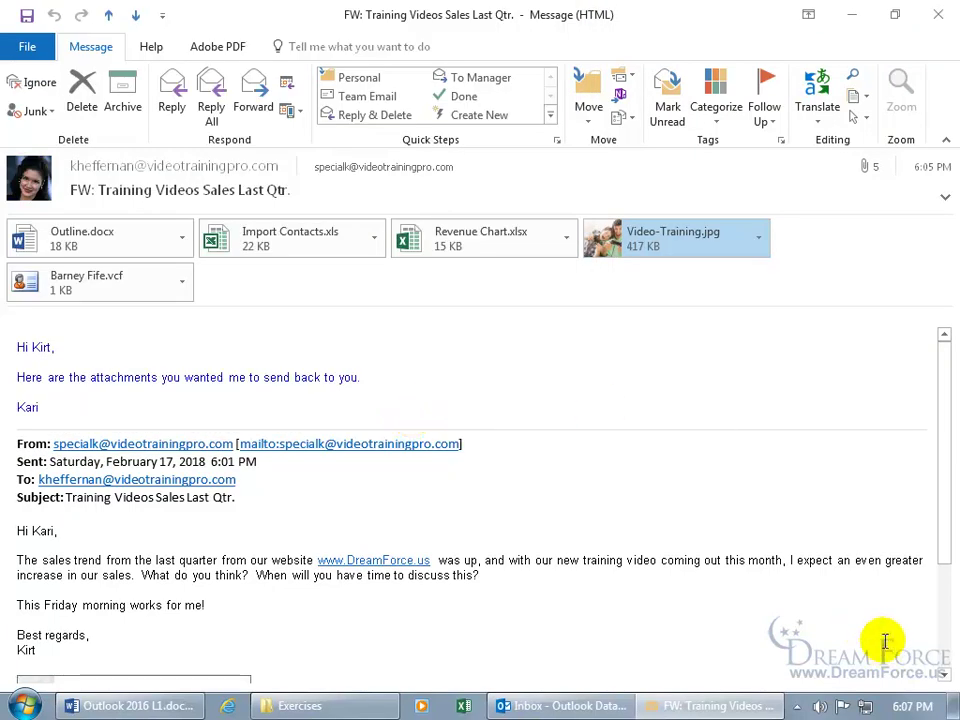
# - Show the desktop, open the saved "Two dudes having fun" picture to check it, and close the picture viewer
pyautogui.moveTo(955, 708)
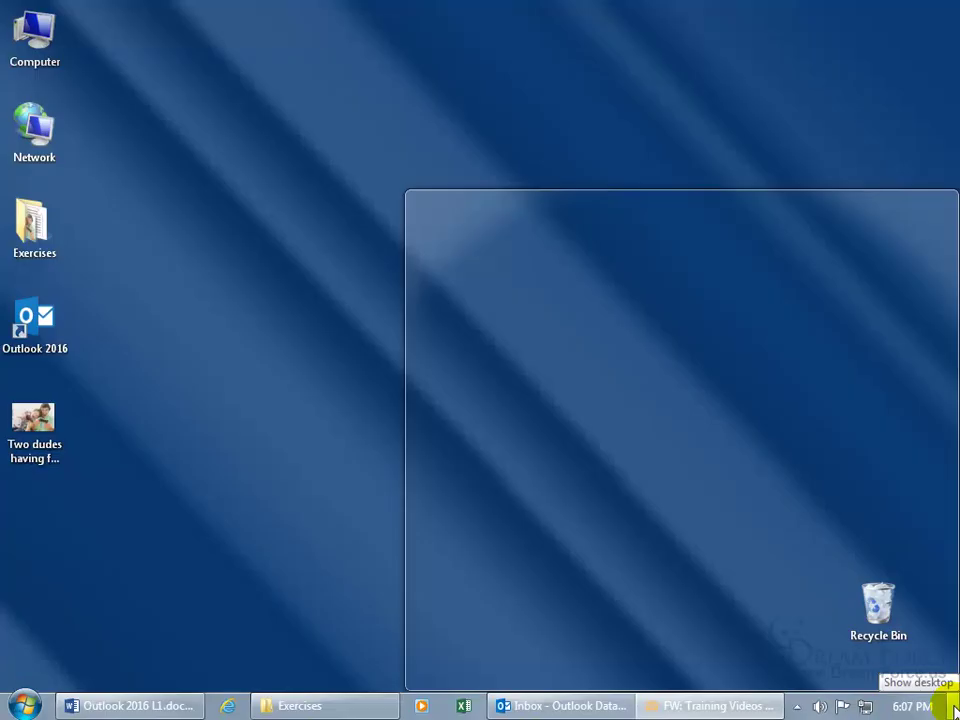
pyautogui.click(955, 708)
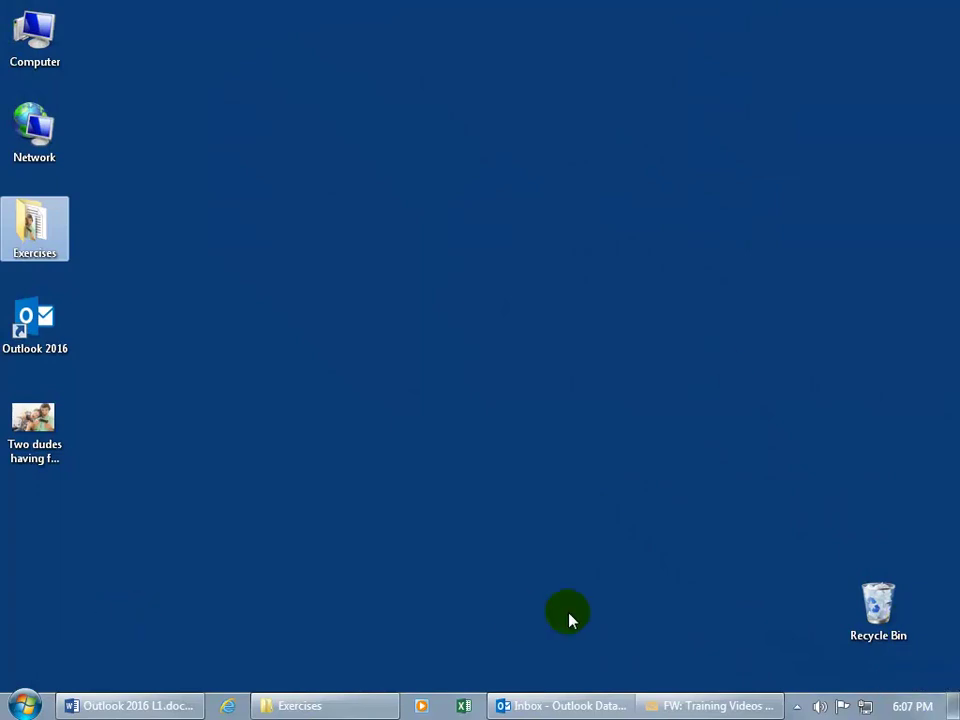
pyautogui.doubleClick(38, 423)
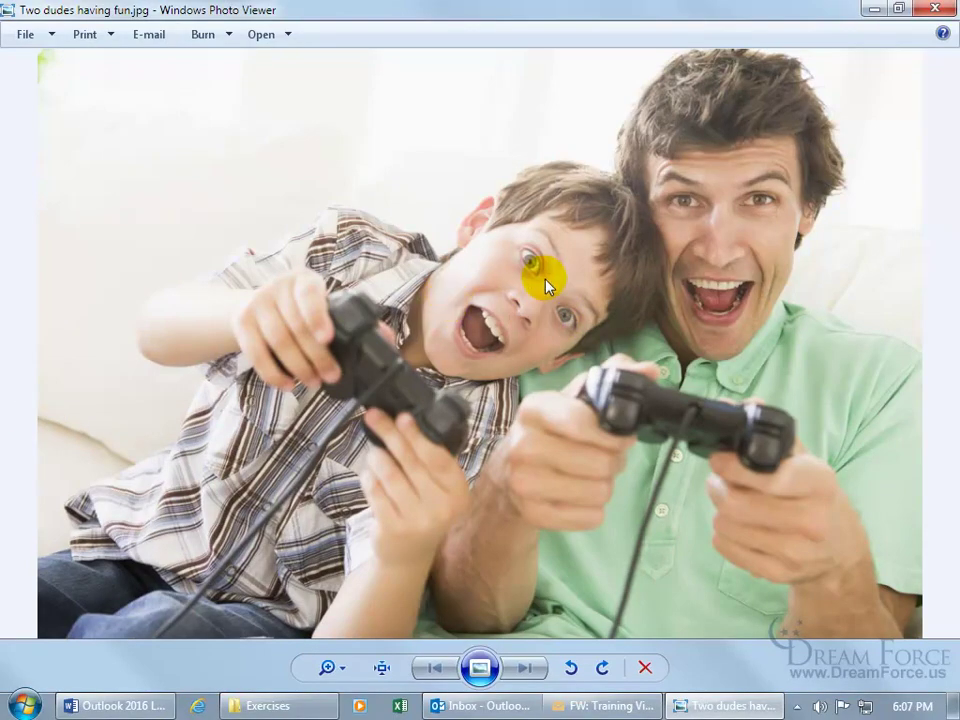
pyautogui.click(935, 8)
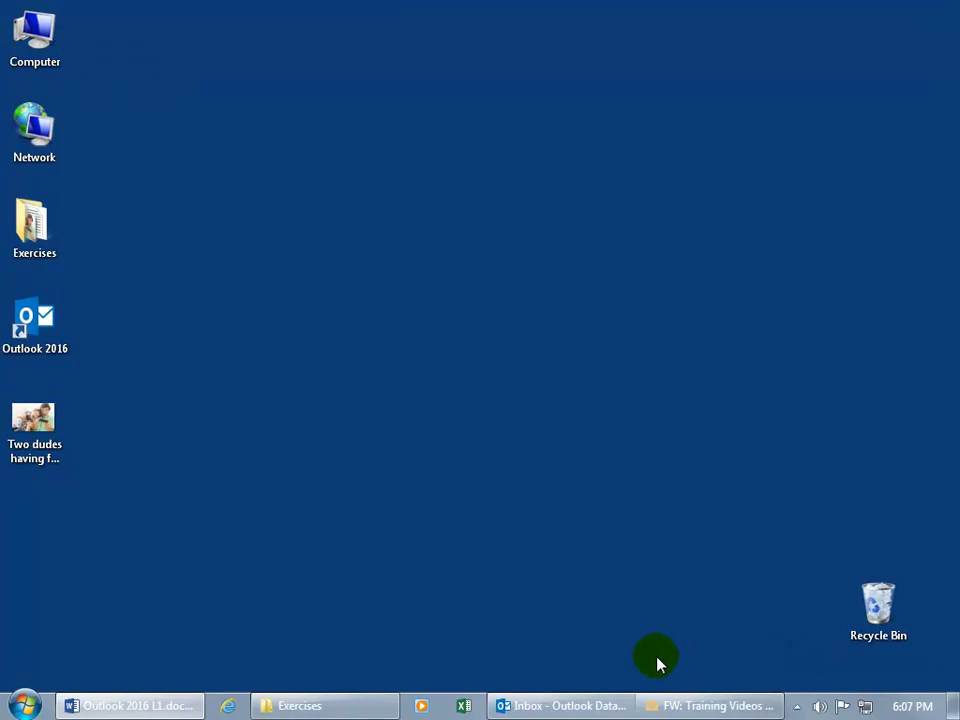
# - Return to Outlook, close the "FW: Training Videos Sales Last Qtr." message window, and reopen the message from the Inbox
pyautogui.click(656, 706)
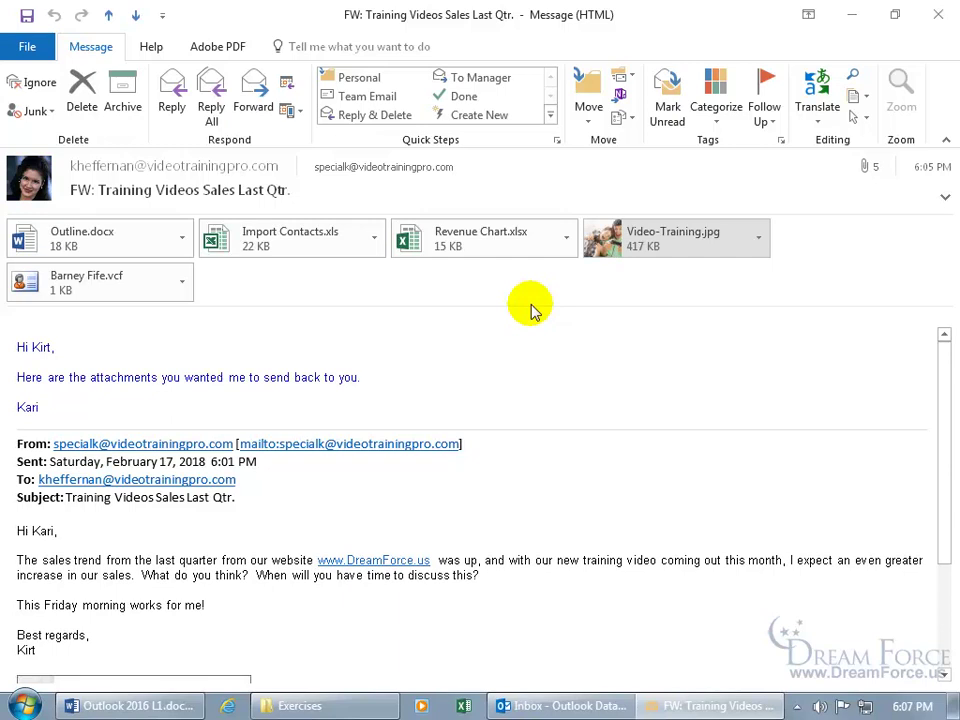
pyautogui.hotkey('alt', 'Tab')
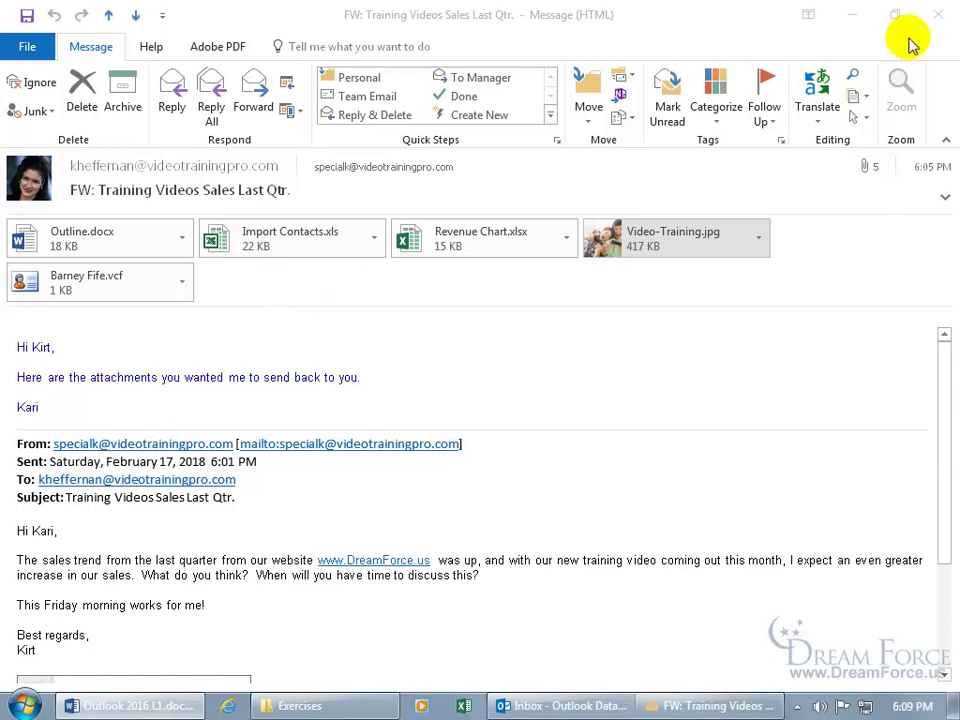
pyautogui.click(937, 15)
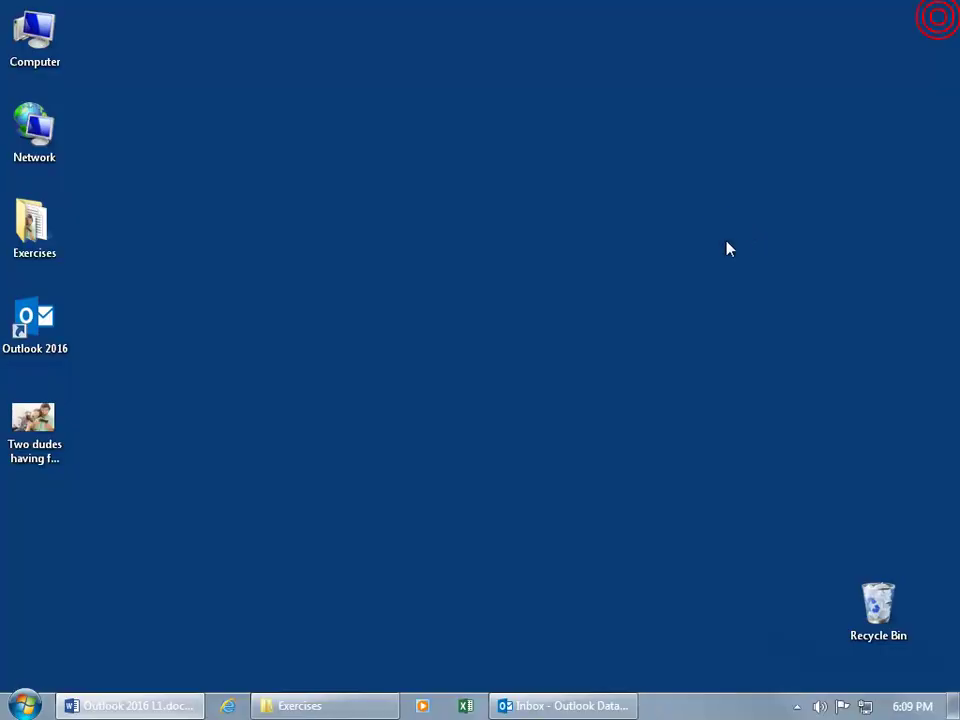
pyautogui.click(566, 706)
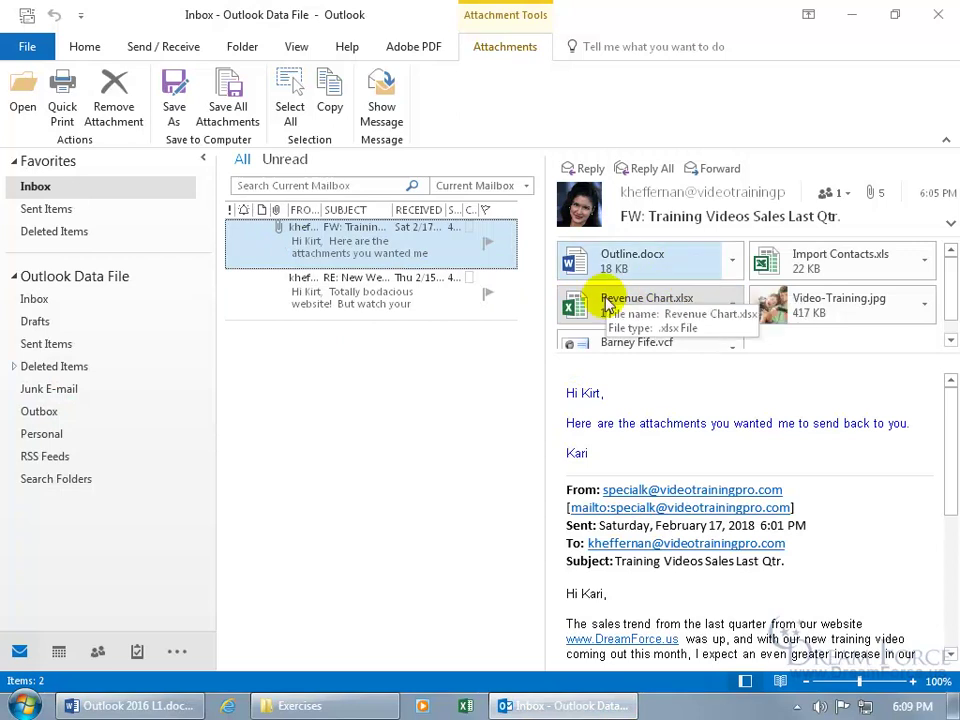
pyautogui.doubleClick(343, 242)
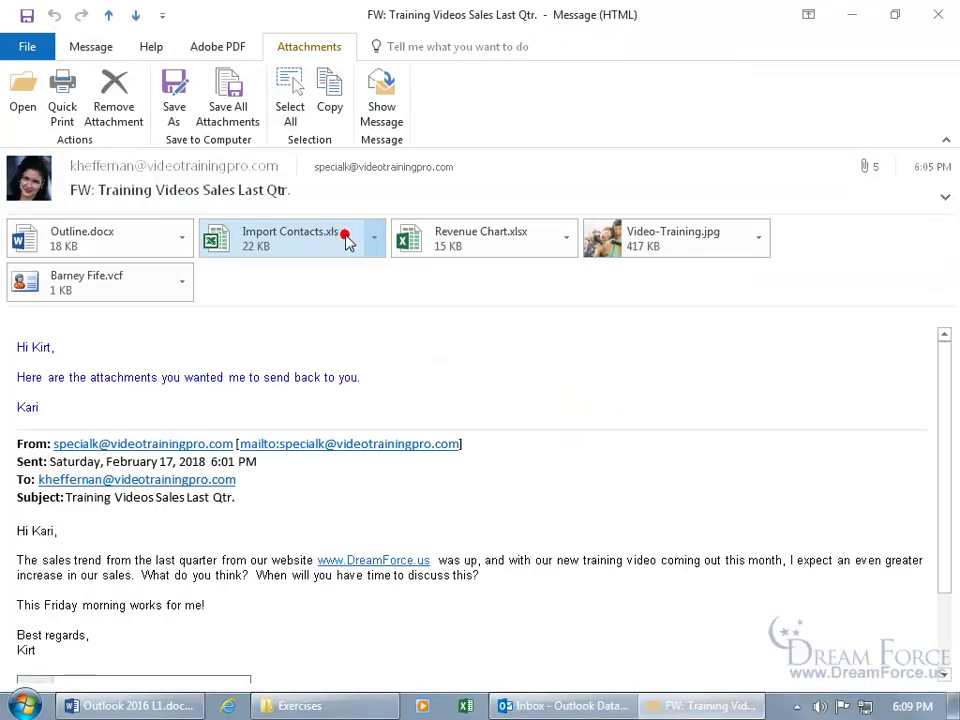
# - Close the "FW: Training Videos Sales Last Qtr." message window and restore the Inbox window to a smaller size over the desktop
pyautogui.click(346, 242)
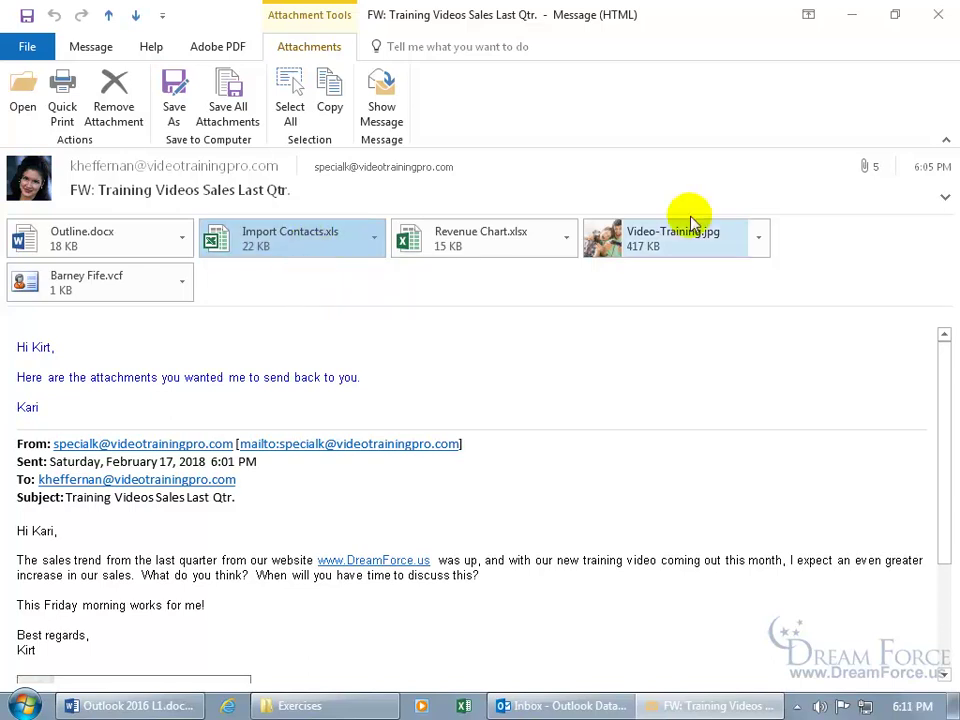
pyautogui.click(938, 14)
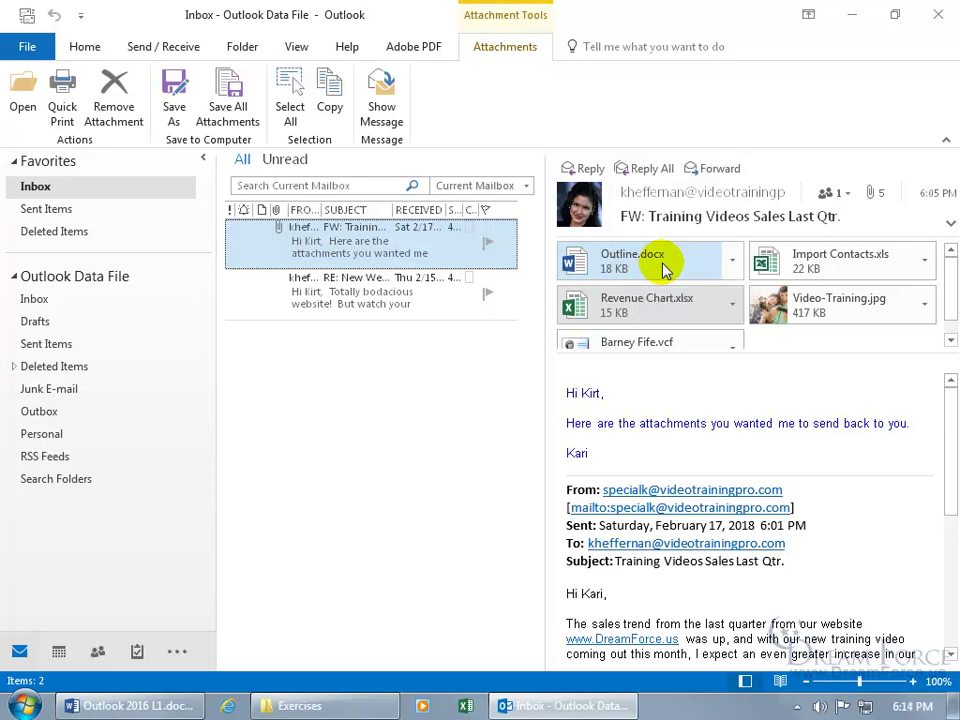
pyautogui.click(895, 14)
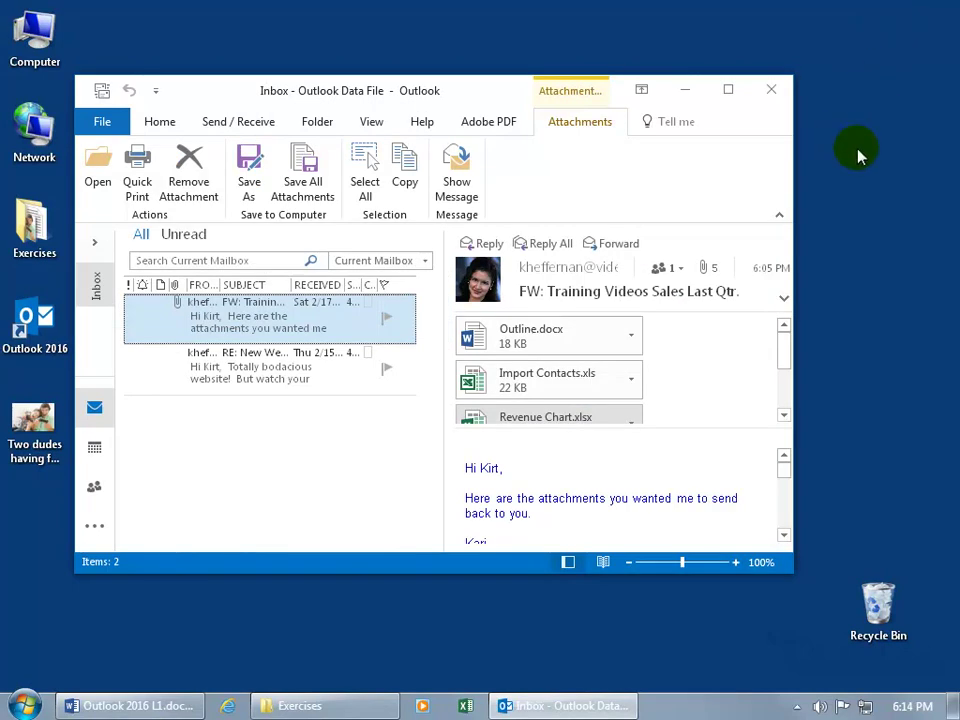
pyautogui.moveTo(786, 345)
pyautogui.mouseDown()
pyautogui.moveTo(786, 390)
pyautogui.moveTo(786, 358)
pyautogui.mouseUp()
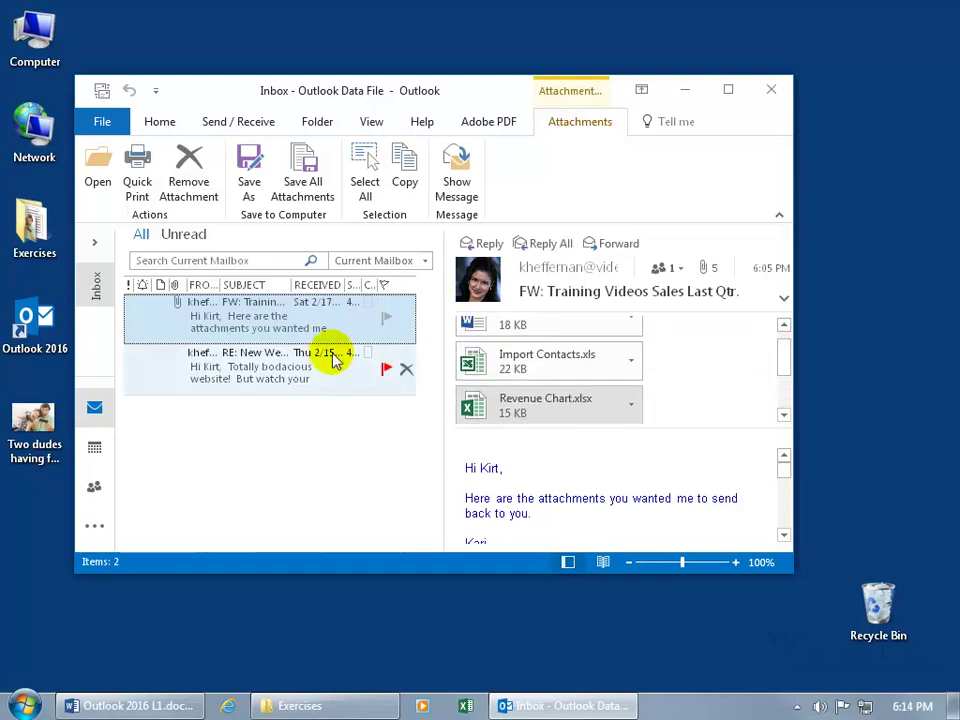
# - Reopen the "FW: Training Videos Sales Last Qtr." message in a smaller, unmaximized window and move it aside to expose the desktop
pyautogui.doubleClick(295, 333)
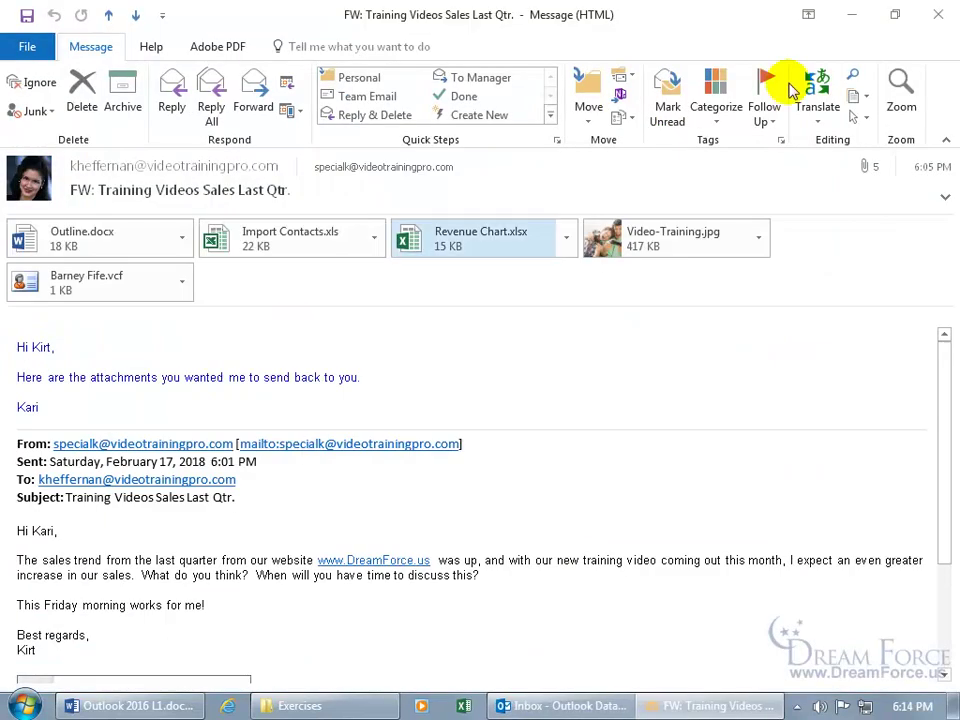
pyautogui.click(897, 13)
pyautogui.moveTo(652, 45); pyautogui.dragTo(535, 52)
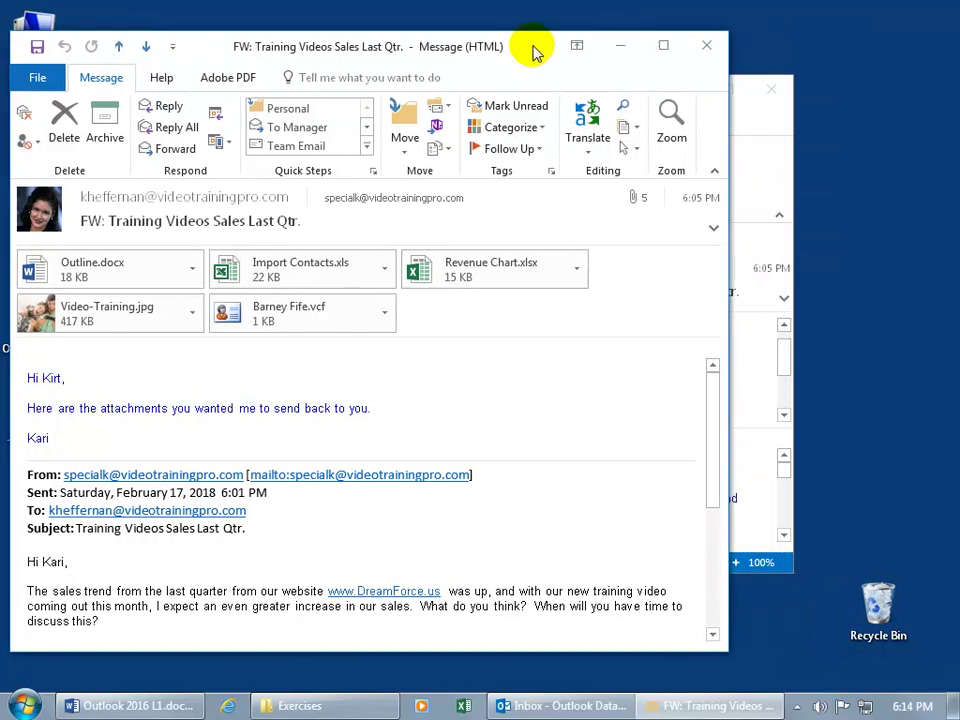
# - Create a folder on the empty area of the desktop, keeping the default name "New folder"
pyautogui.rightClick(823, 185)
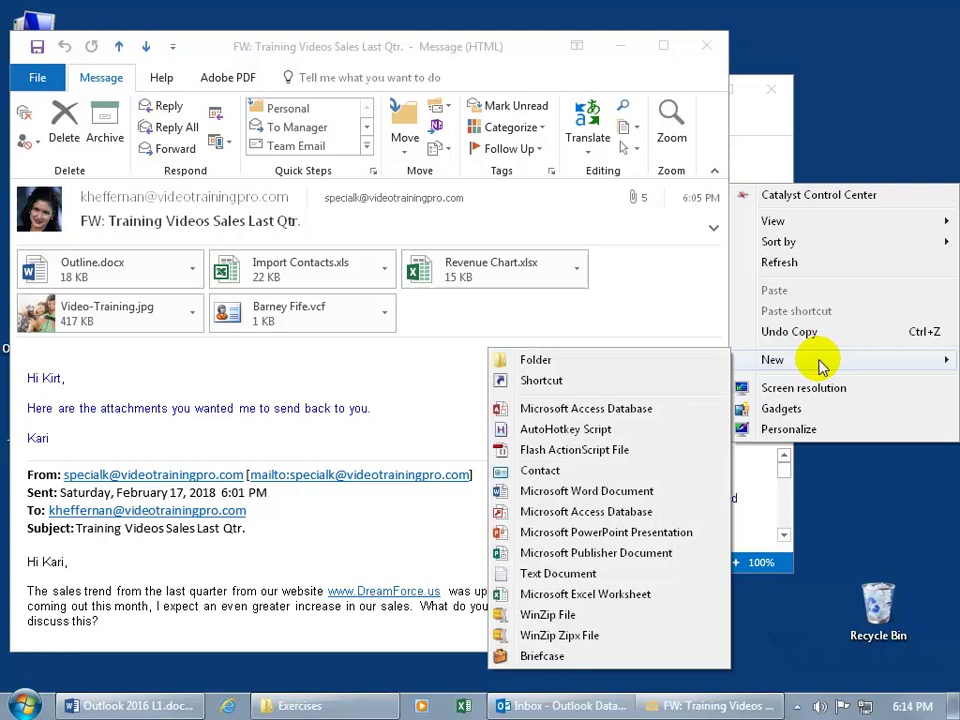
pyautogui.click(647, 362)
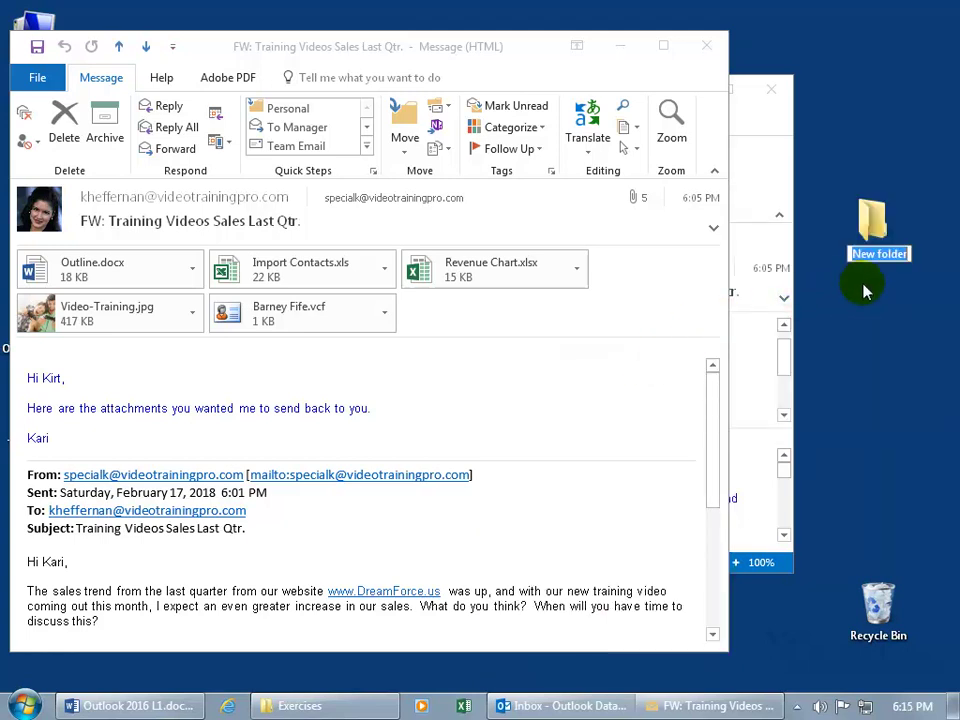
pyautogui.press('Return')
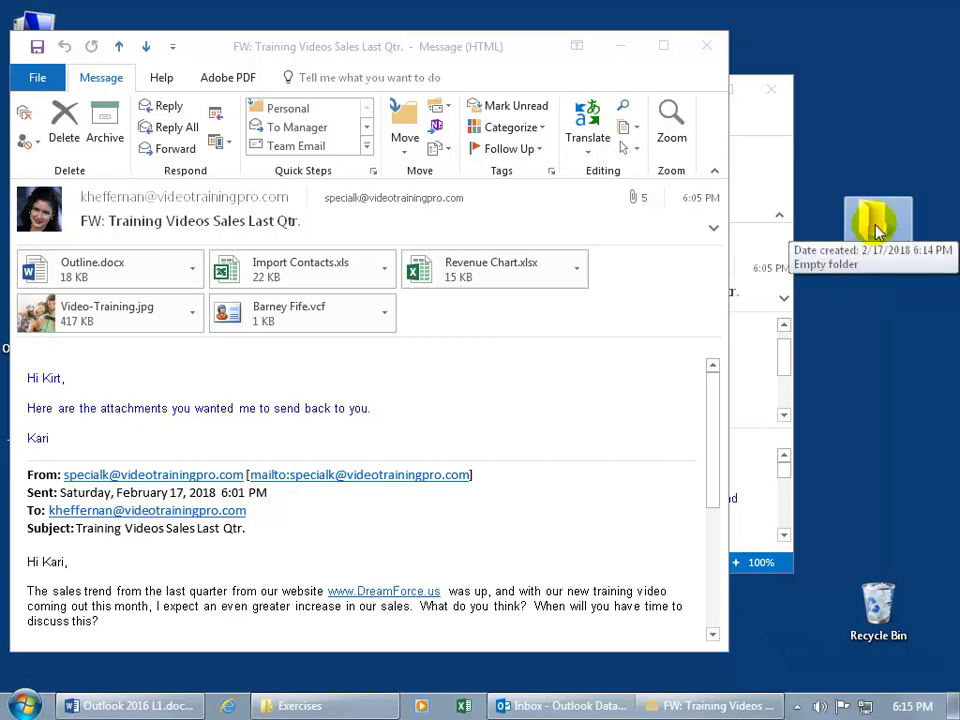
# - Select all five attachments of the message together and copy them into New folder on the desktop
pyautogui.click(124, 266)
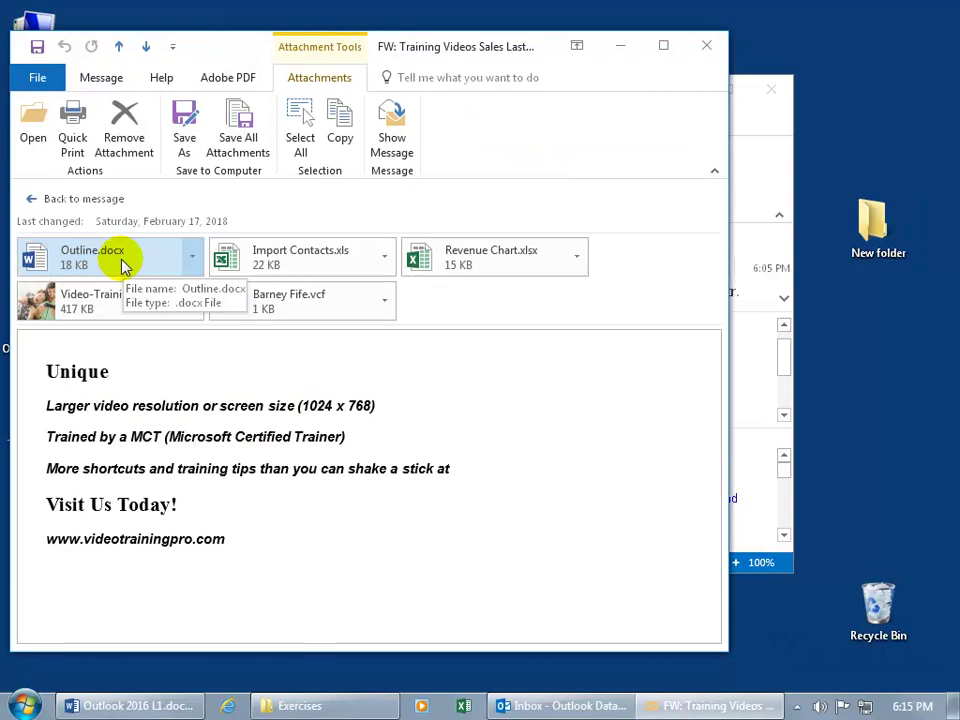
pyautogui.keyDown('ctrl'); pyautogui.click(272, 259); pyautogui.keyUp('ctrl')
pyautogui.keyDown('ctrl'); pyautogui.click(446, 253); pyautogui.keyUp('ctrl')
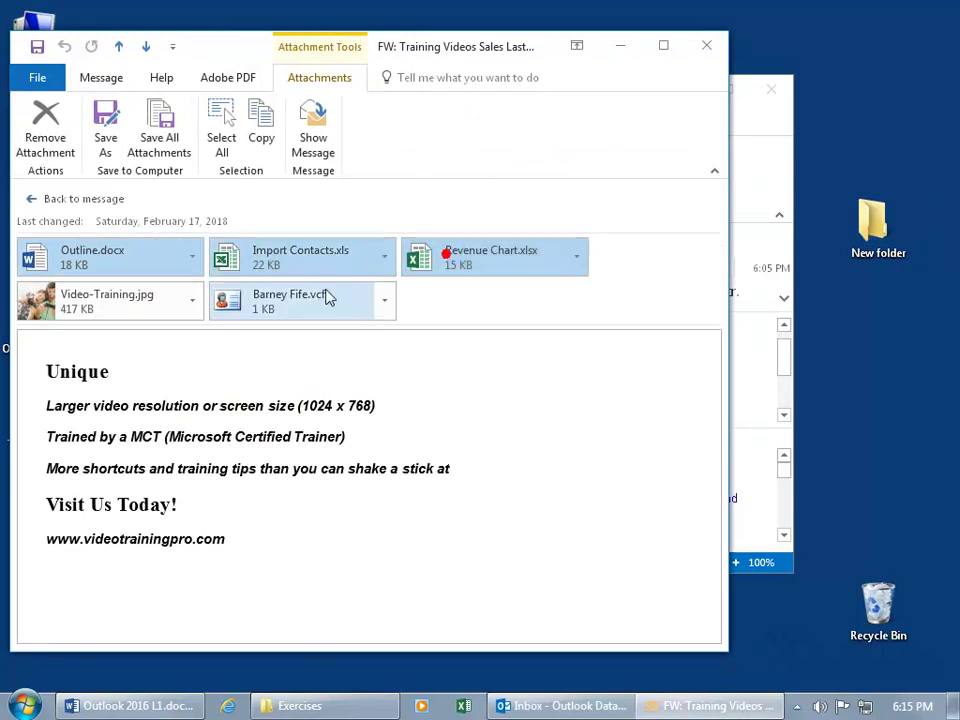
pyautogui.keyDown('ctrl'); pyautogui.click(150, 300); pyautogui.keyUp('ctrl')
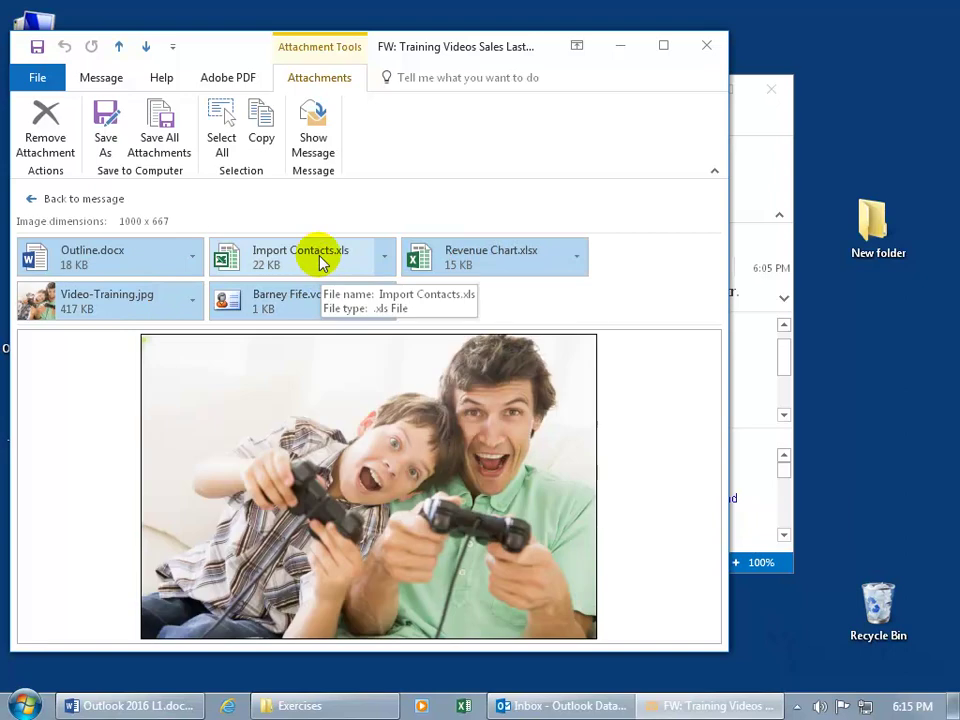
pyautogui.moveTo(311, 259); pyautogui.dragTo(876, 228)
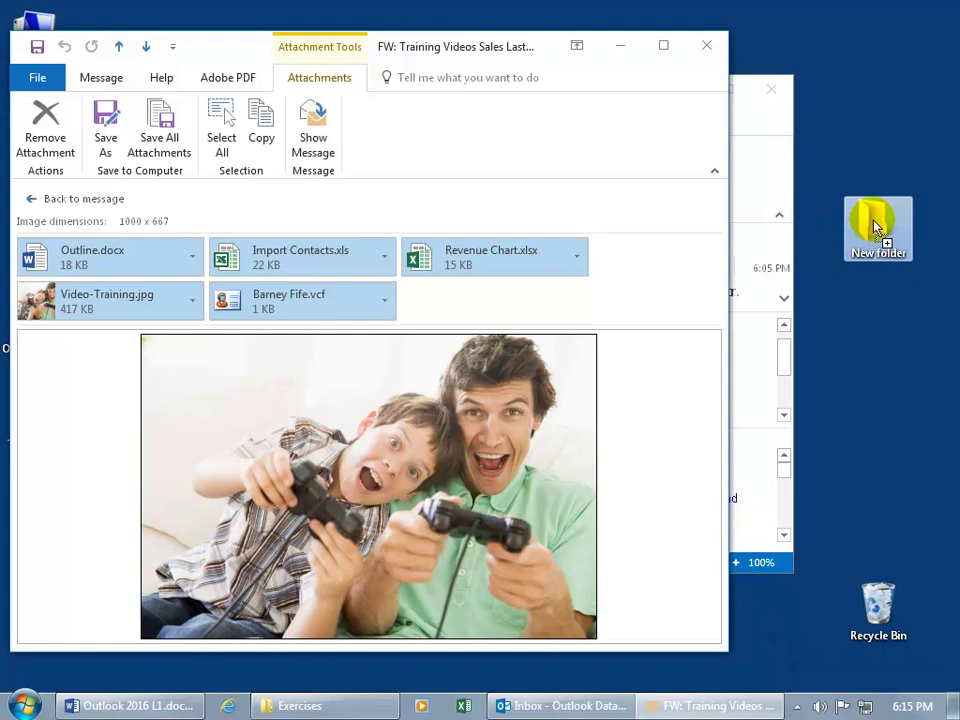
pyautogui.moveTo(876, 228); pyautogui.dragTo(851, 174)
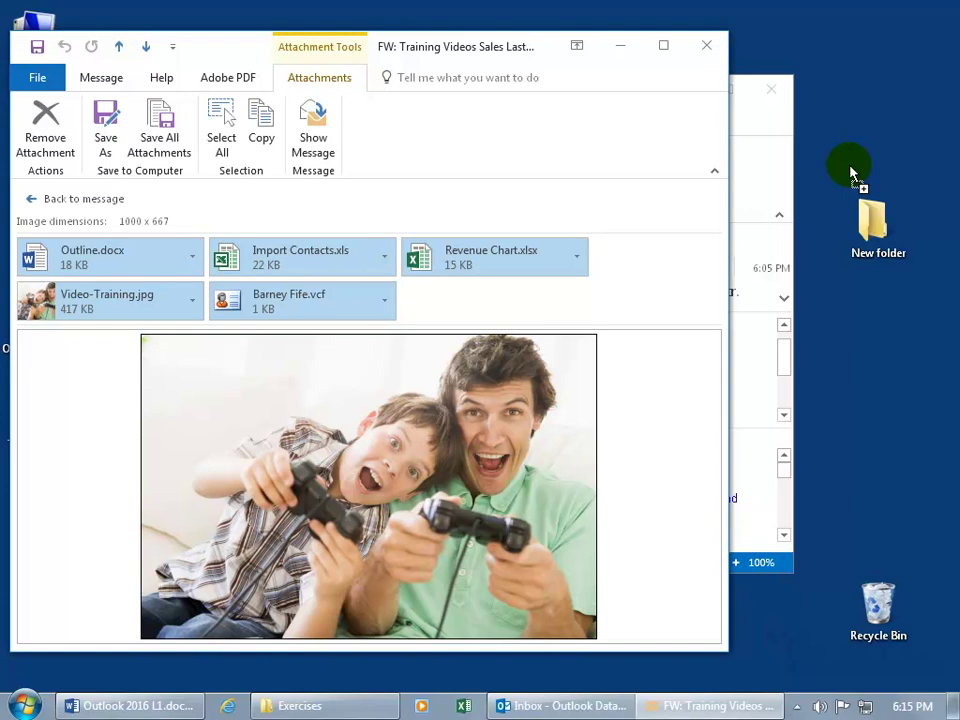
pyautogui.moveTo(850, 175); pyautogui.dragTo(872, 228)
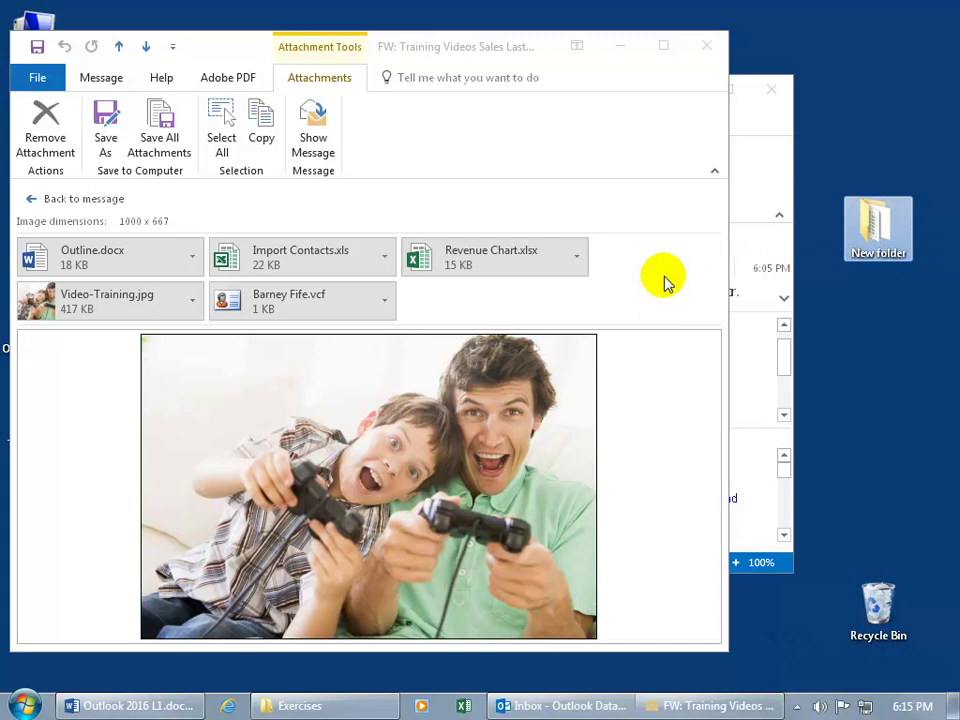
# - Compress New folder with WinZip into New folder.zip on the Desktop, using the legacy .Zip compression
pyautogui.rightClick(874, 226)
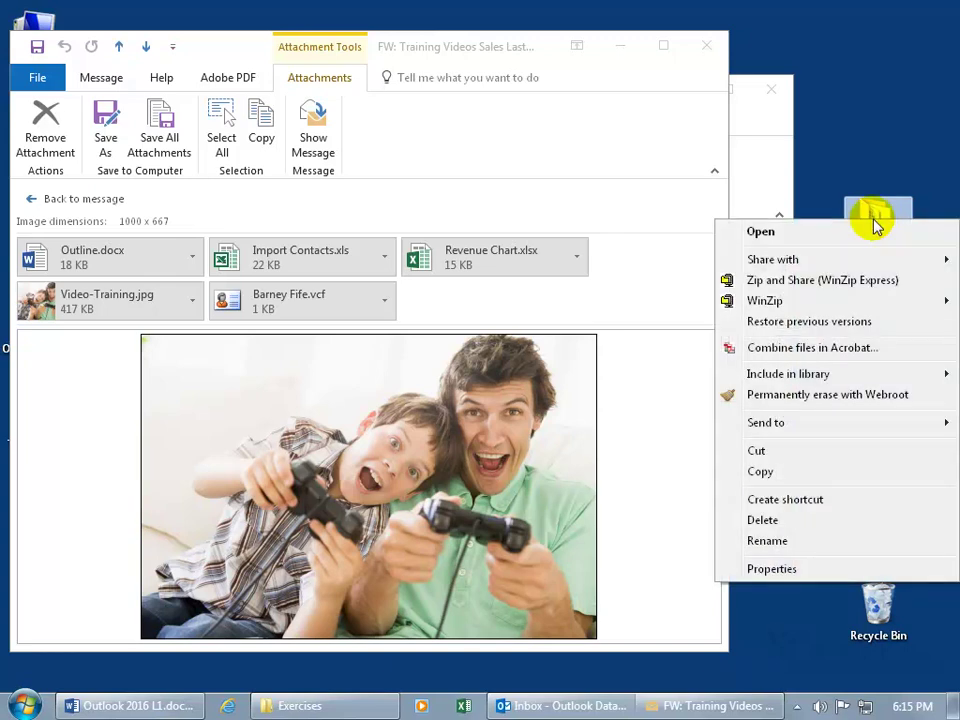
pyautogui.moveTo(838, 302)
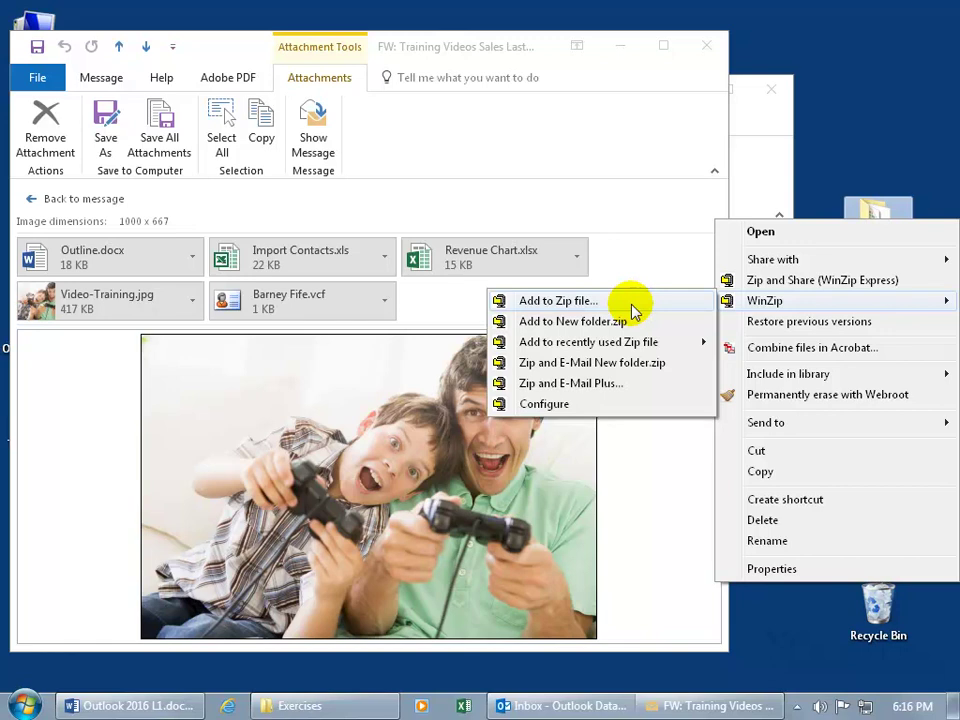
pyautogui.click(563, 300)
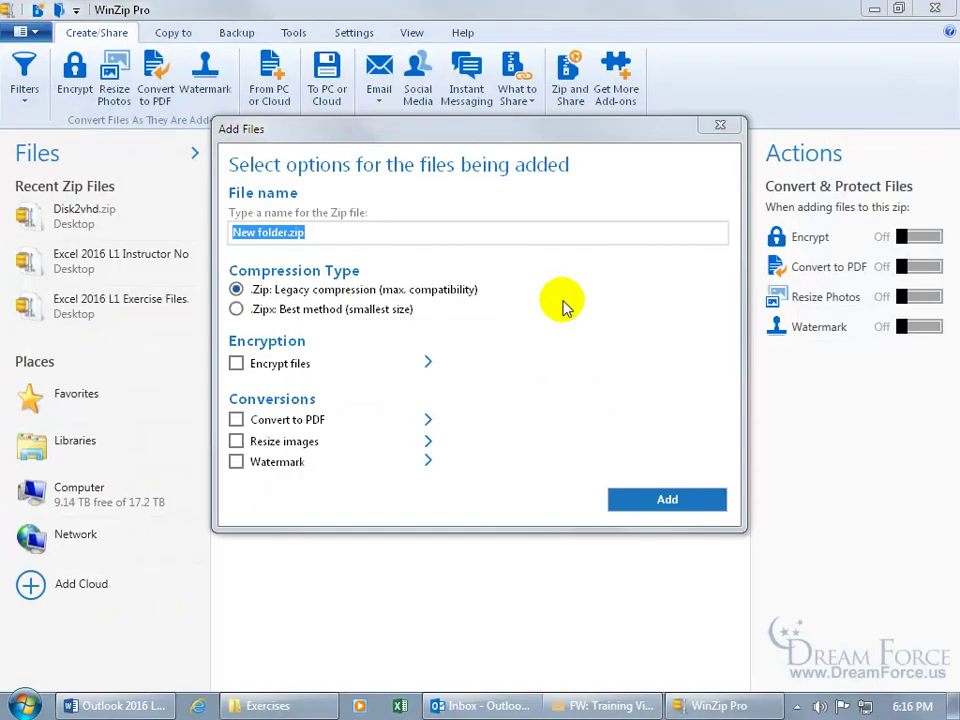
pyautogui.click(664, 497)
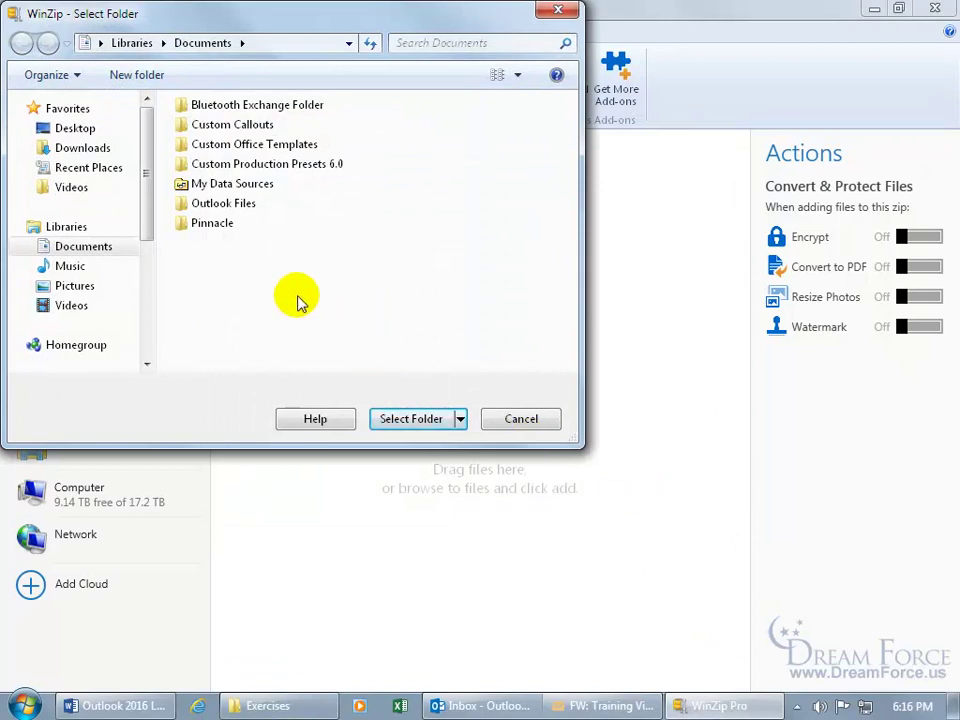
pyautogui.click(77, 131)
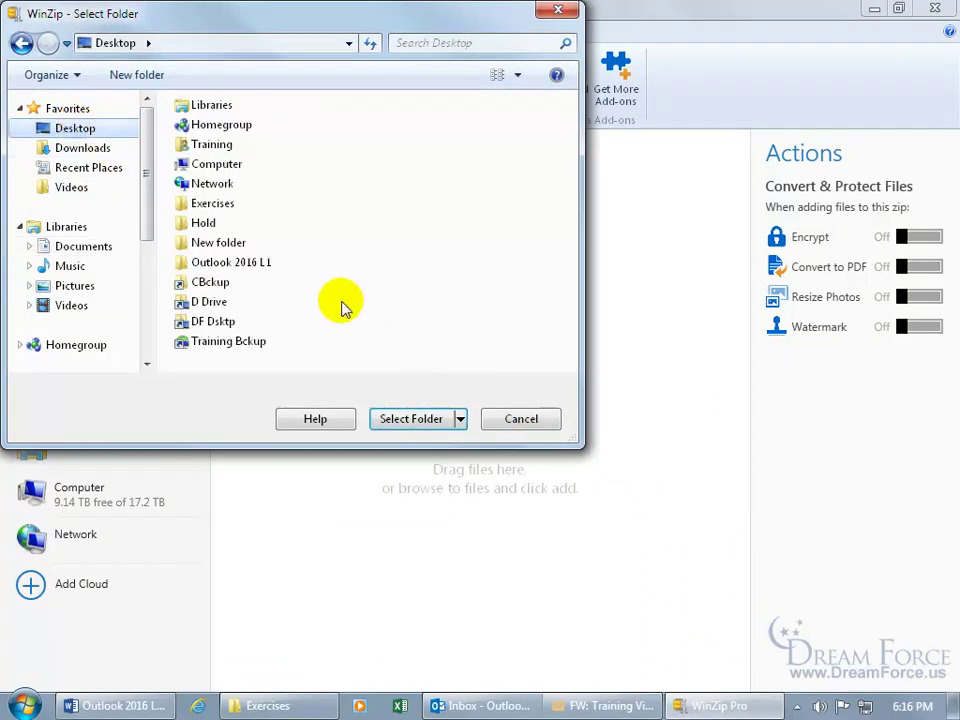
pyautogui.click(398, 416)
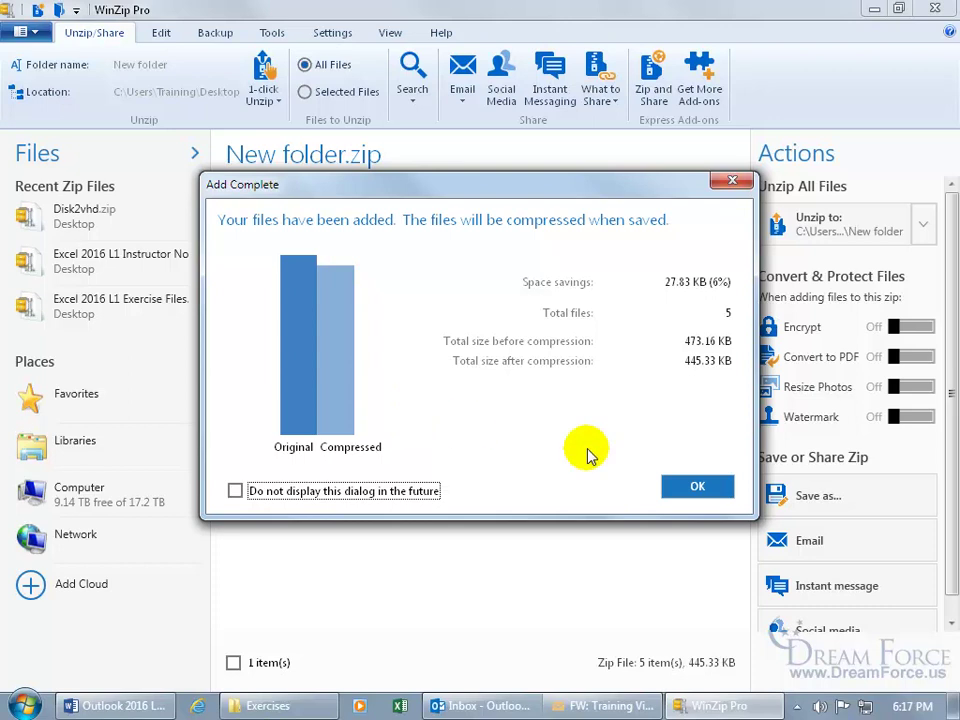
pyautogui.click(692, 488)
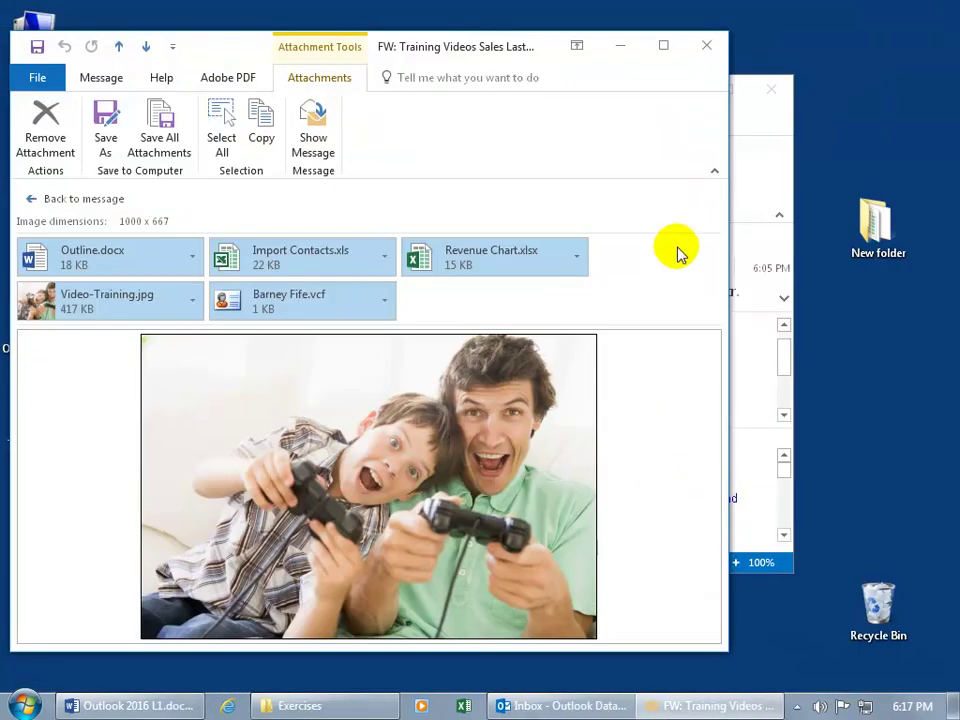
# - Minimize the message window, select New folder.zip on the desktop to check it, and move the Outlook window clear of the desktop icons
pyautogui.click(626, 48)
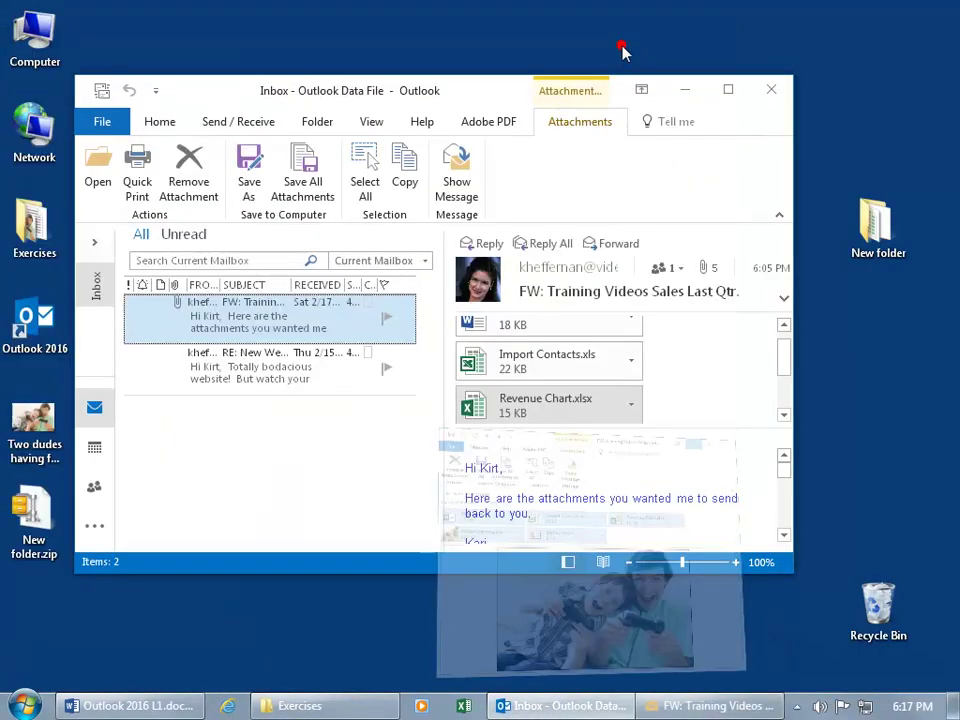
pyautogui.click(33, 515)
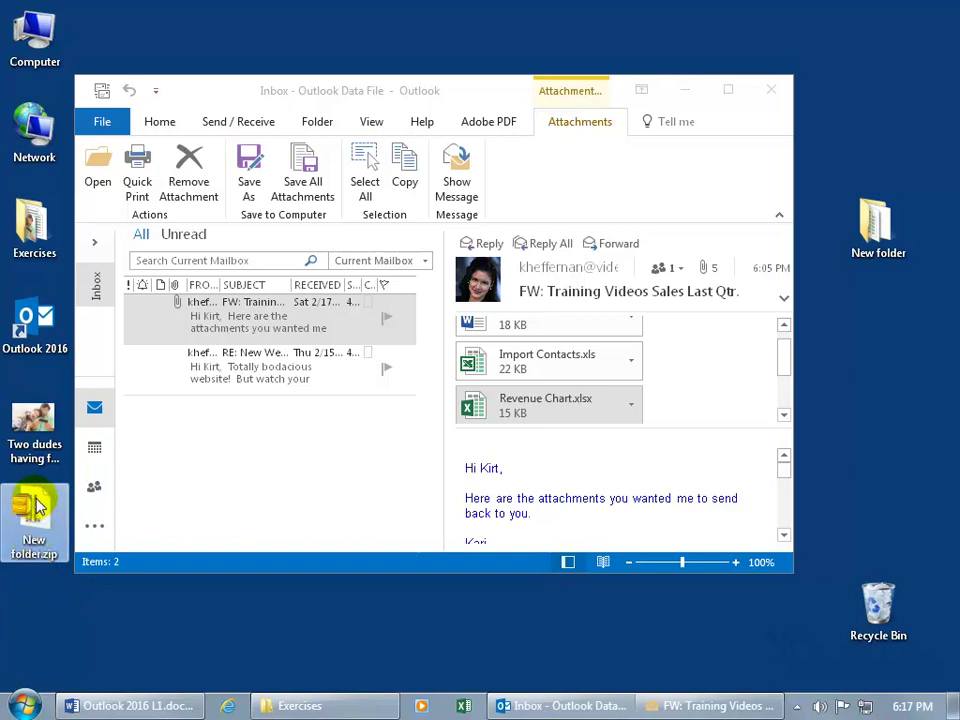
pyautogui.moveTo(30, 505)
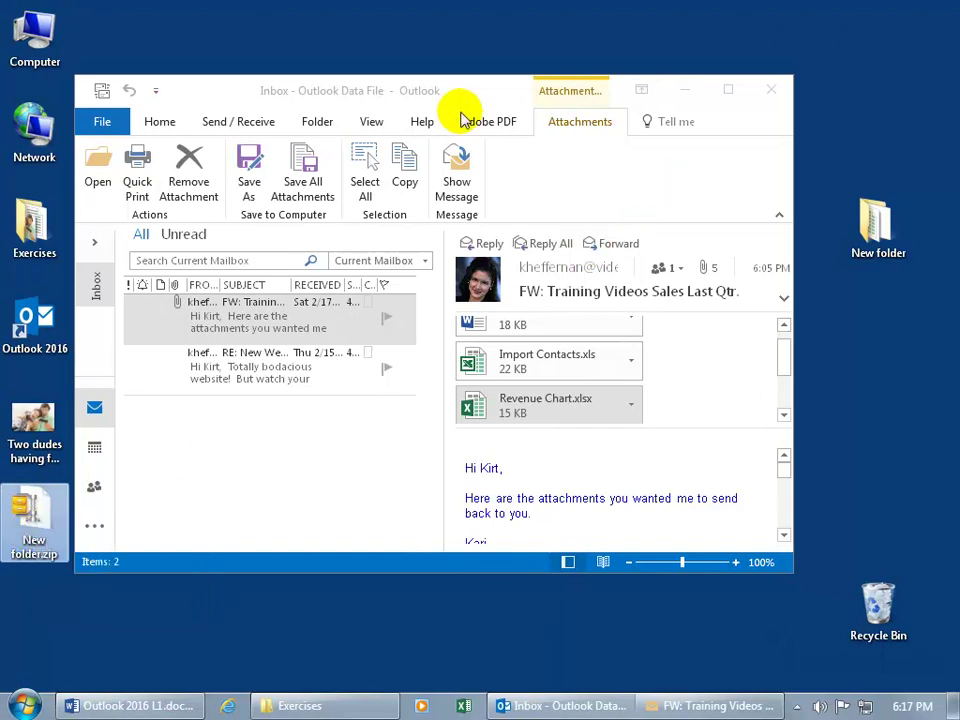
pyautogui.click(428, 97)
pyautogui.moveTo(428, 97); pyautogui.dragTo(495, 92)
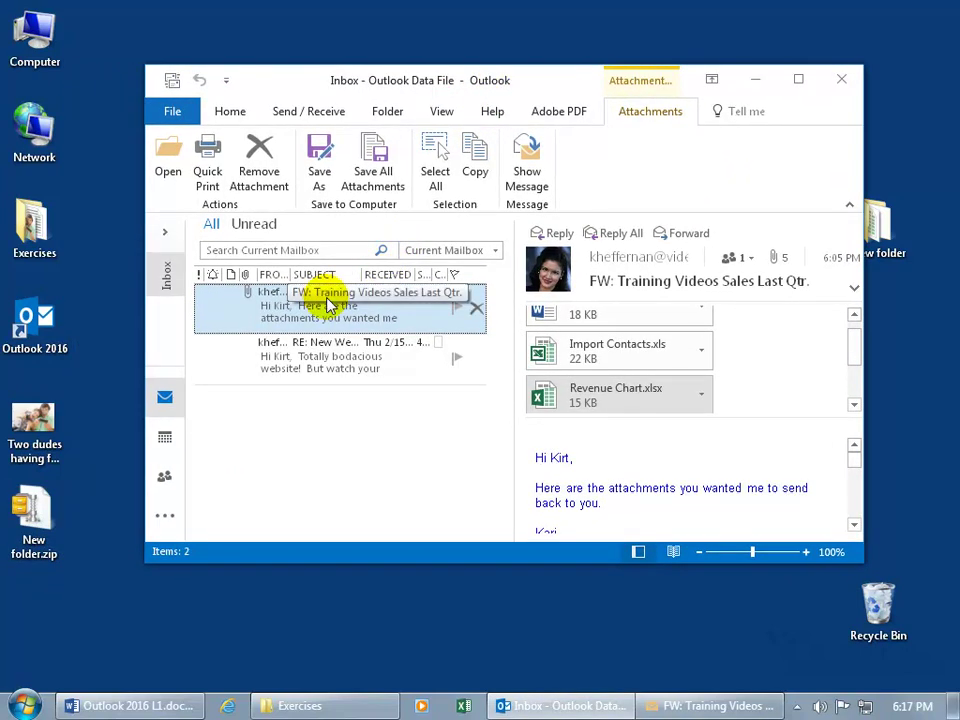
# - Start a new email, attach New folder.zip from the recent items, and discard the message
pyautogui.click(229, 113)
pyautogui.click(173, 155)
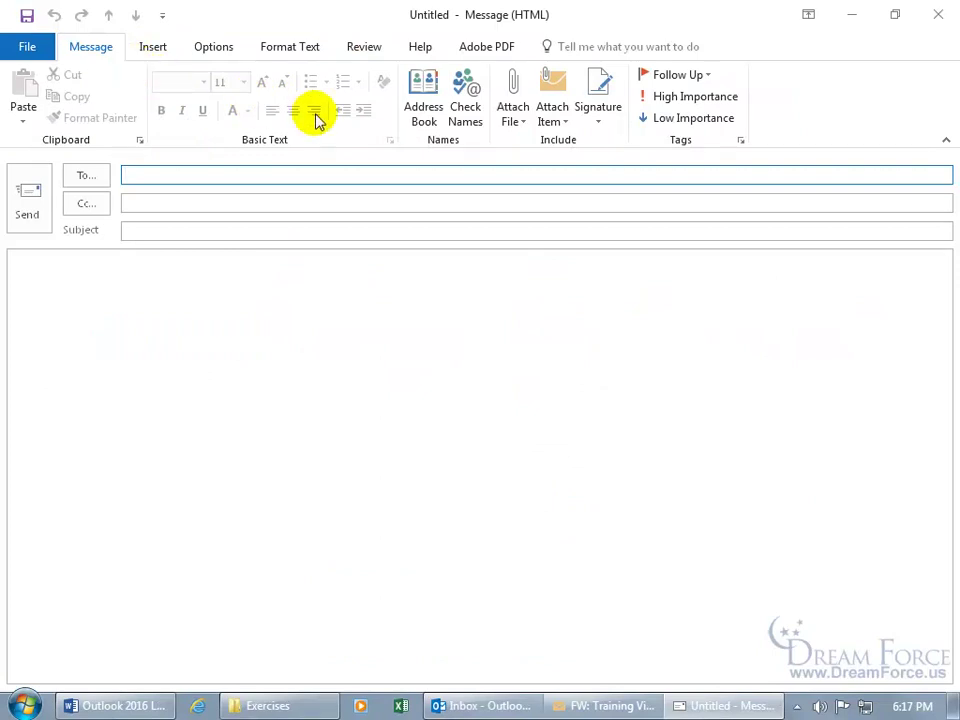
pyautogui.click(521, 121)
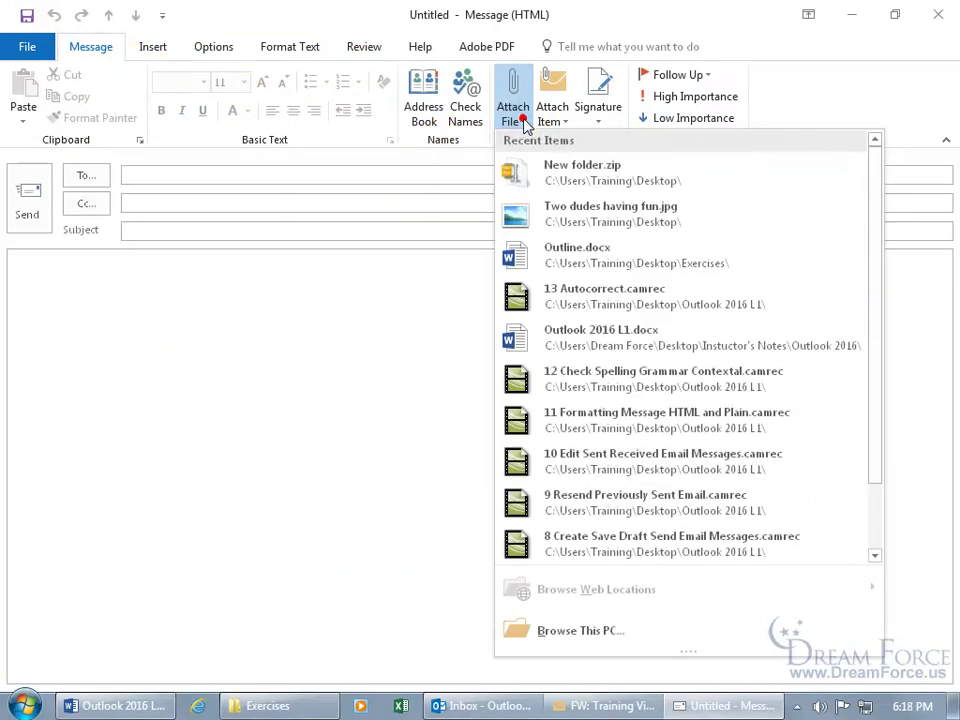
pyautogui.click(576, 180)
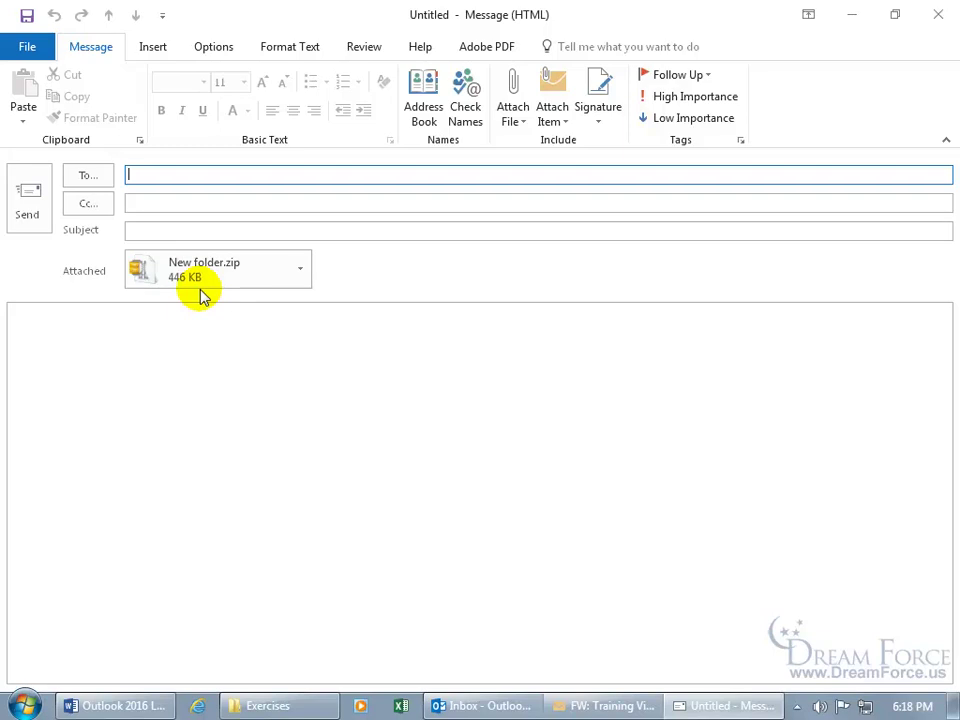
pyautogui.click(936, 15)
pyautogui.click(490, 405)
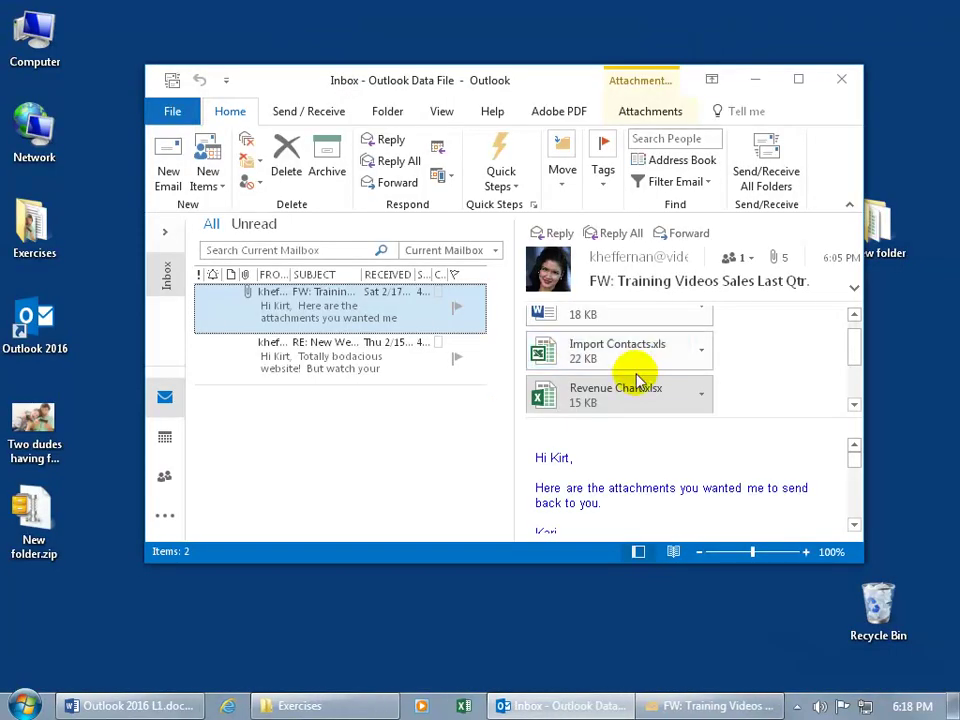
# - Receive new mail in the maximized Outlook window and preview the contents of the Files.zip attachment in the "Files" message
pyautogui.click(798, 79)
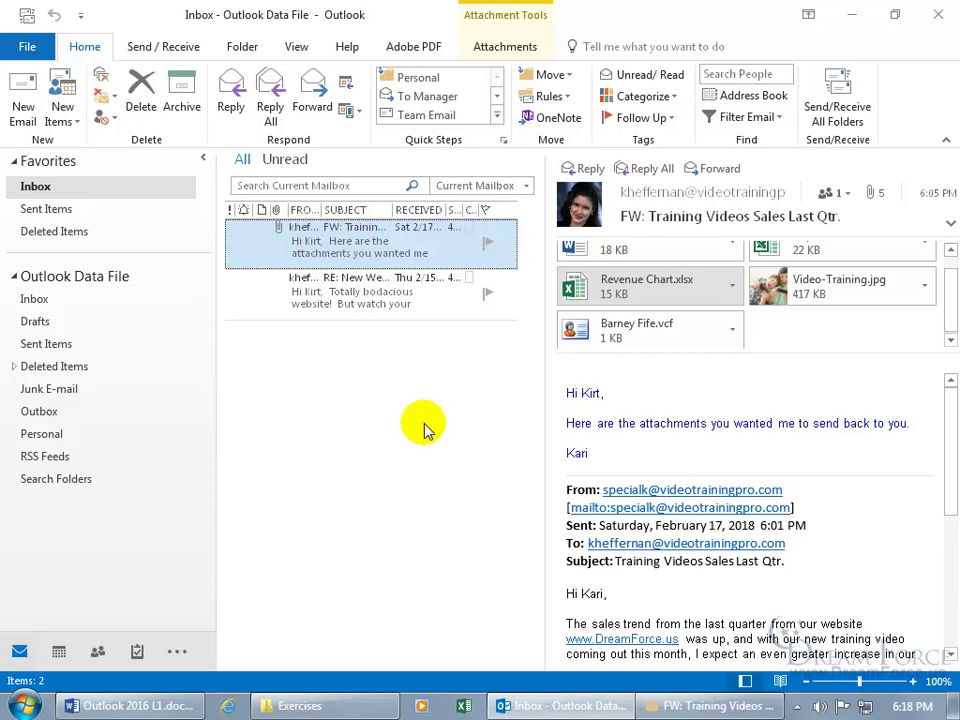
pyautogui.click(26, 14)
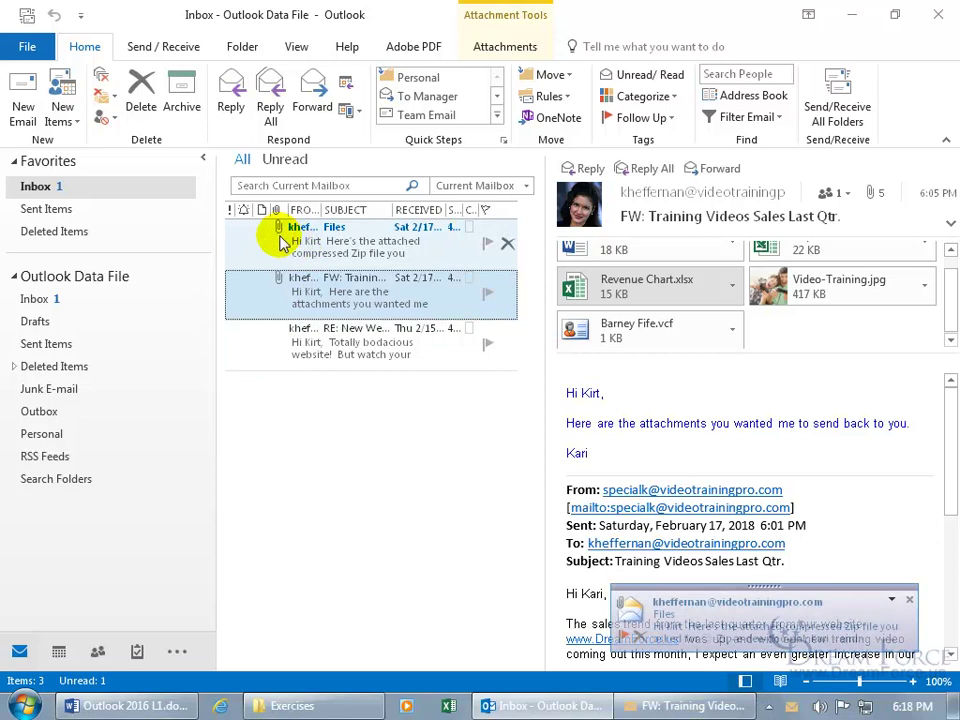
pyautogui.click(339, 242)
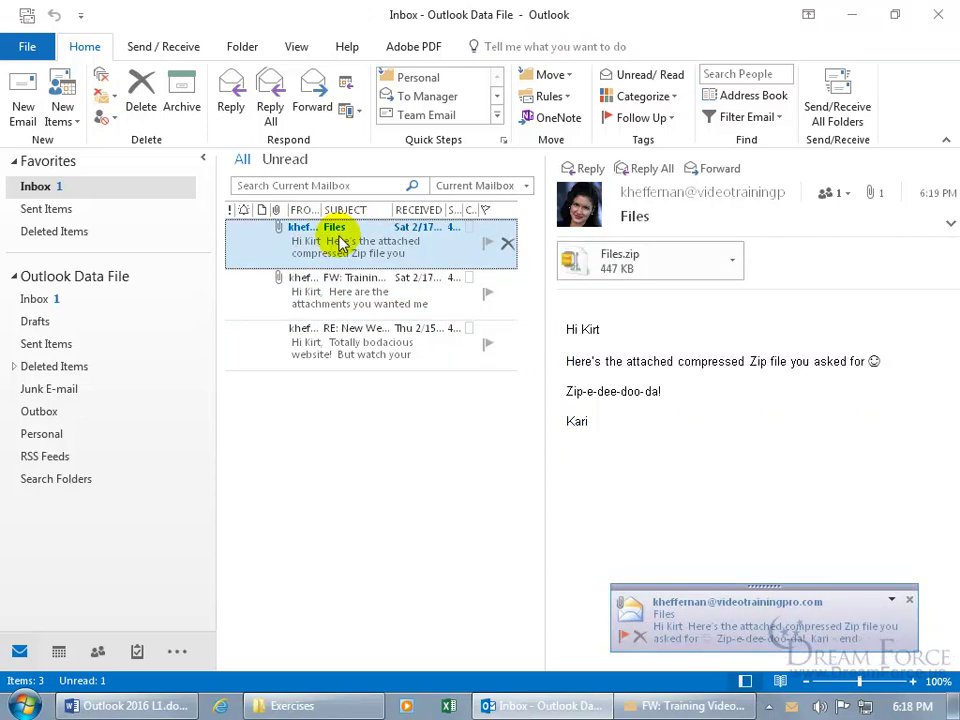
pyautogui.click(573, 262)
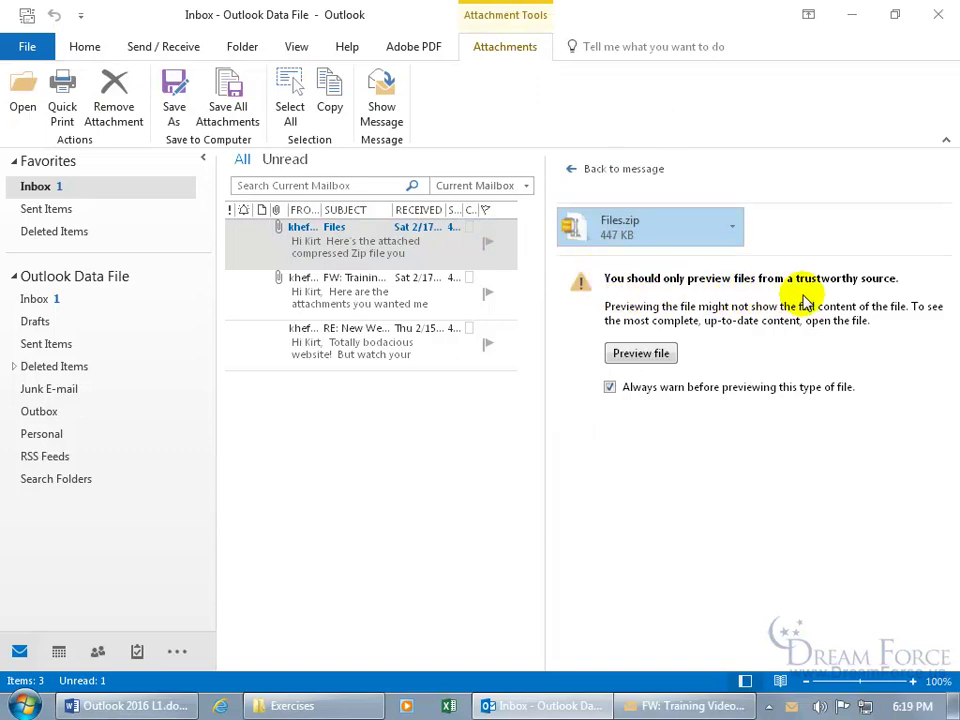
pyautogui.click(641, 354)
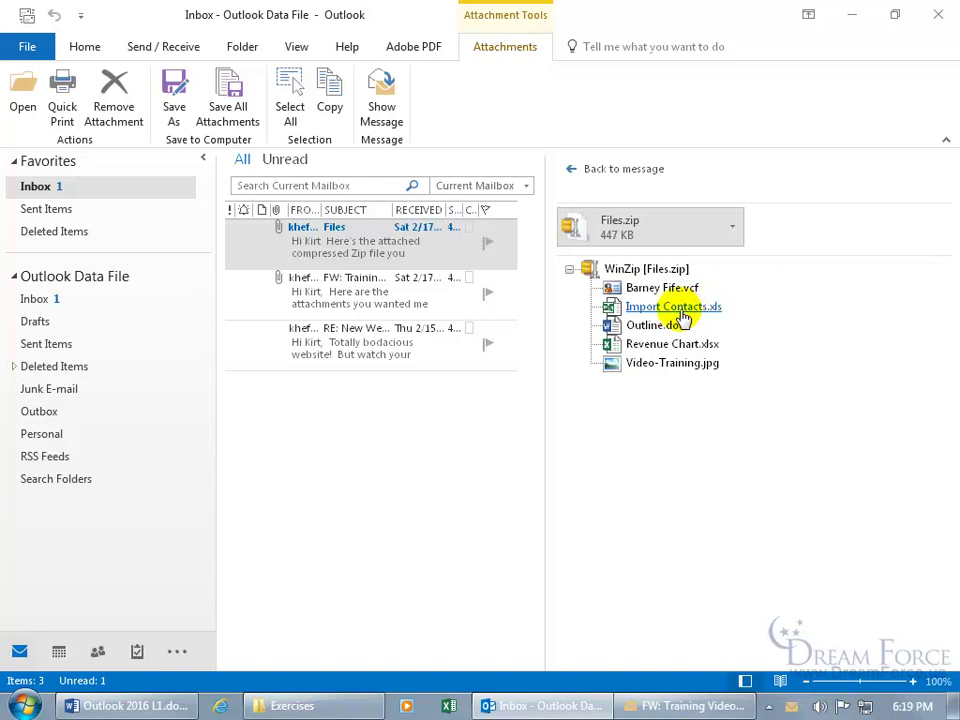
# - Select Video-Training.jpg in the attachment preview, and open the Files.zip attachment in WinZip
pyautogui.click(673, 365)
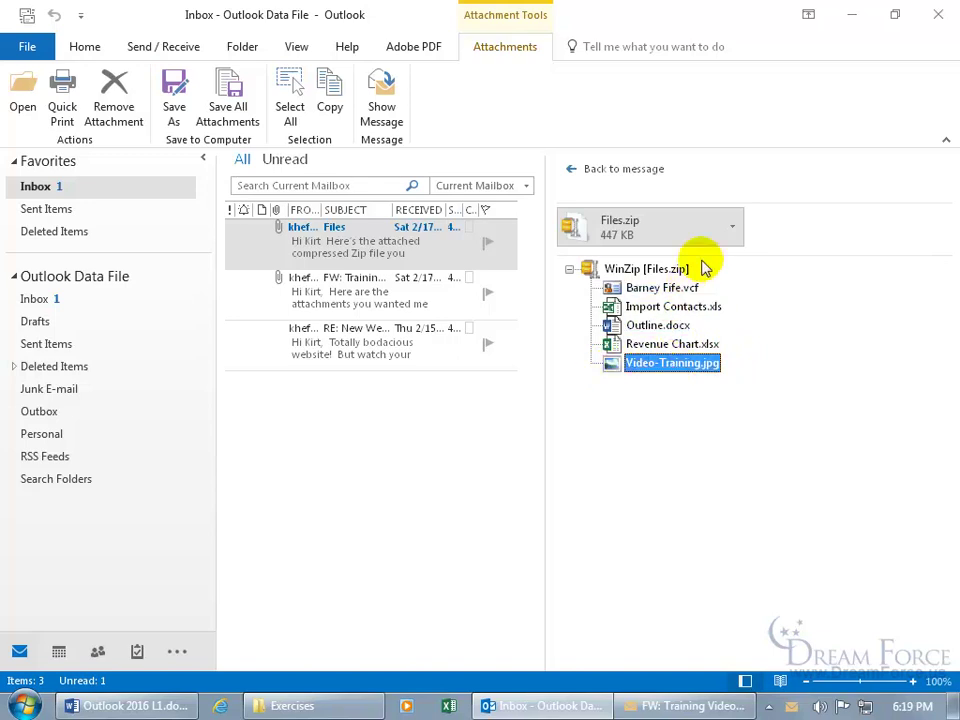
pyautogui.doubleClick(622, 232)
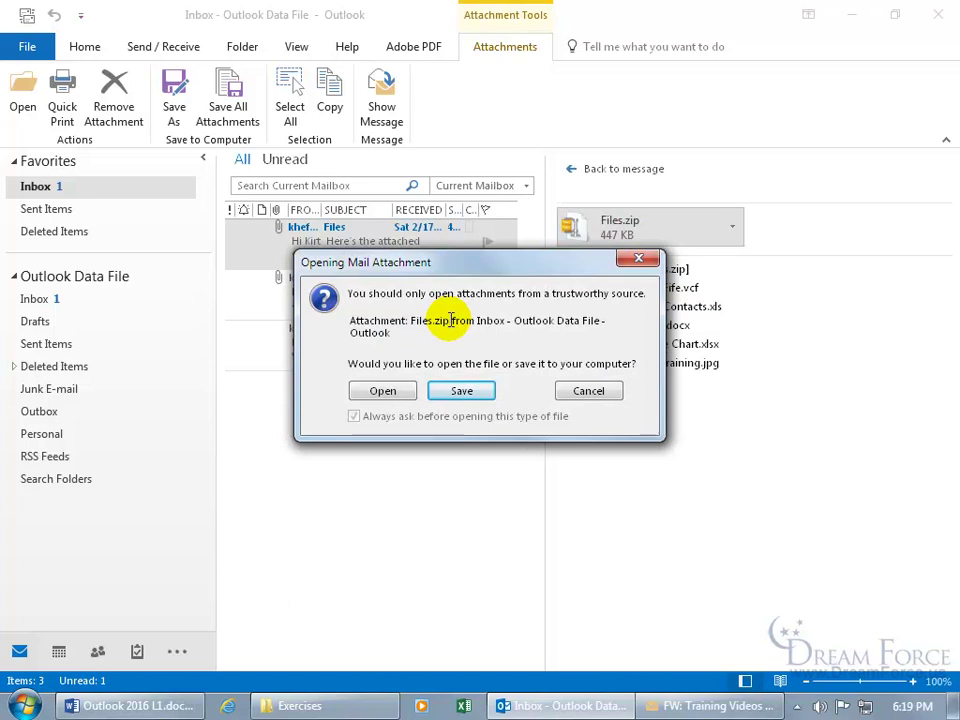
pyautogui.click(386, 391)
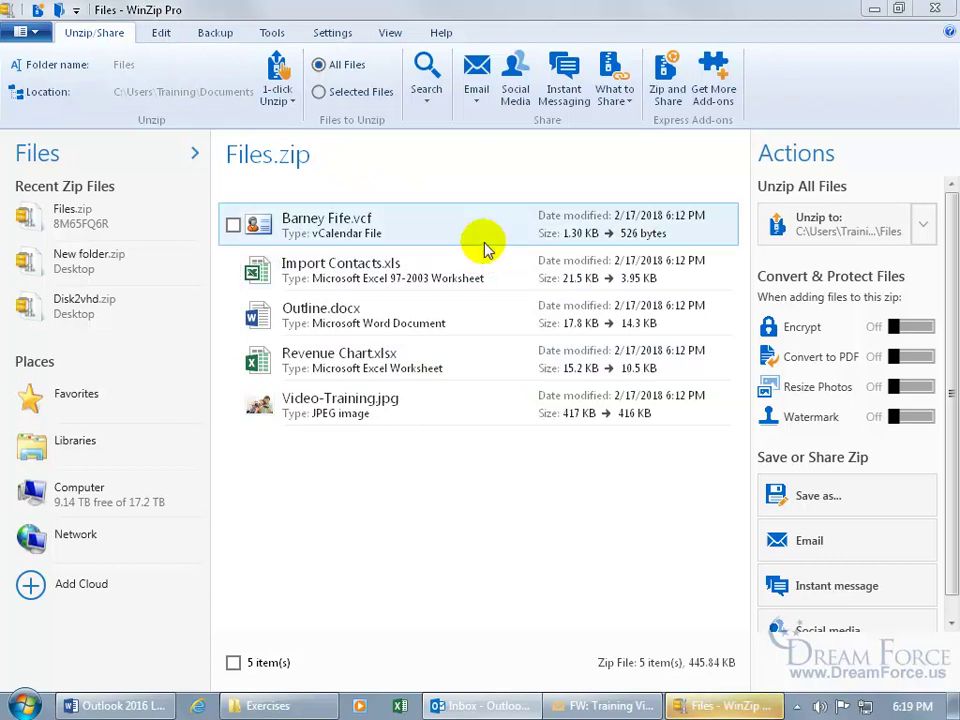
# - Start unzipping Files.zip to the PC and choose the Training user's Desktop folder on drive C as the destination
pyautogui.click(277, 99)
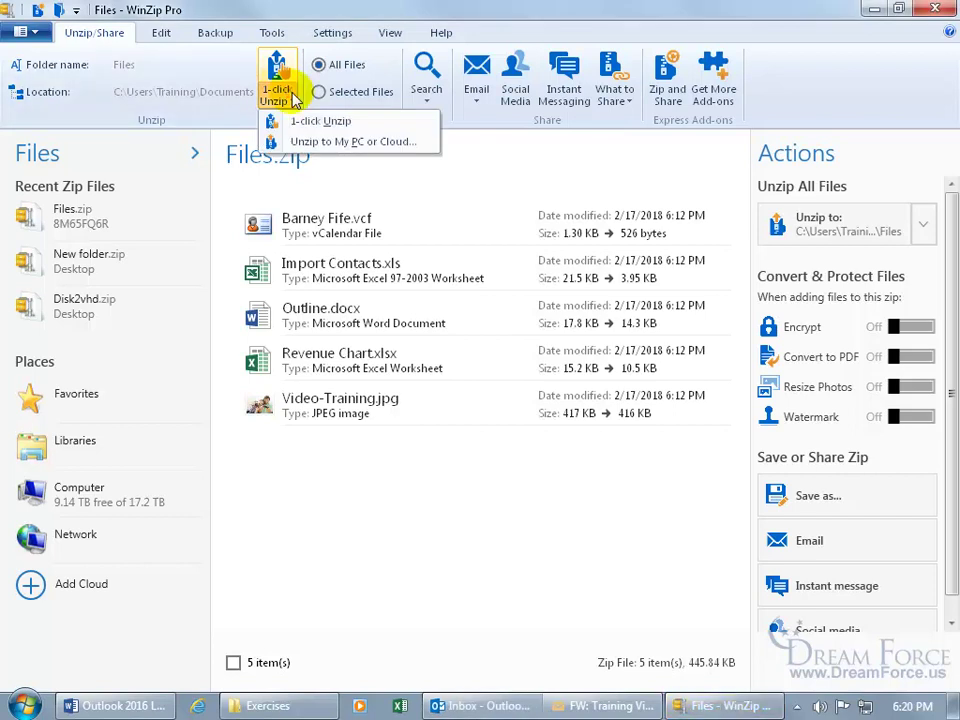
pyautogui.click(360, 148)
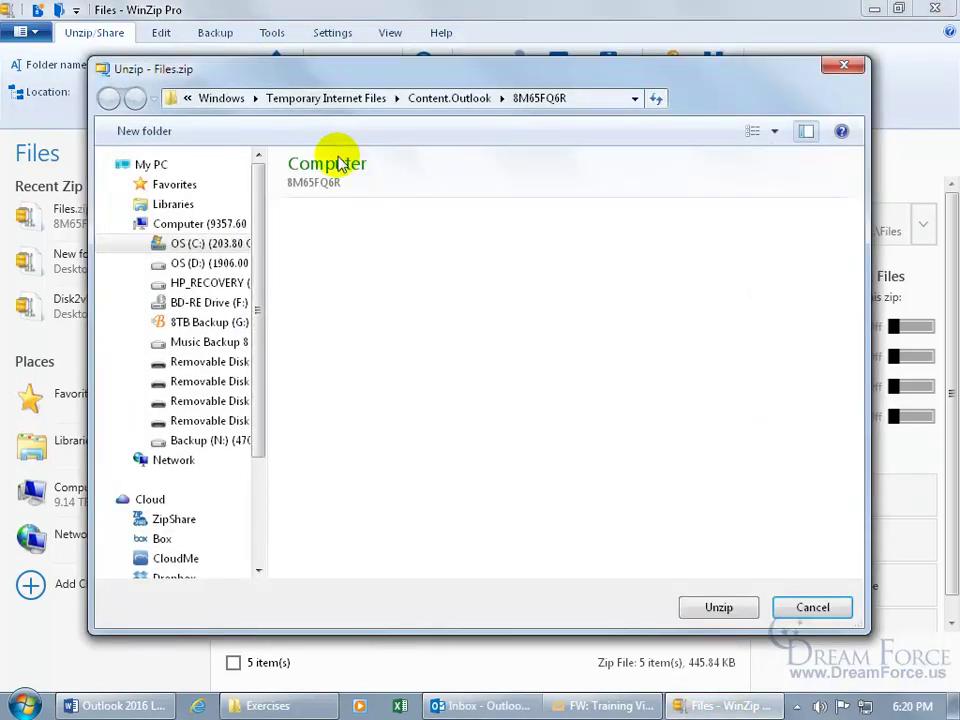
pyautogui.click(142, 244)
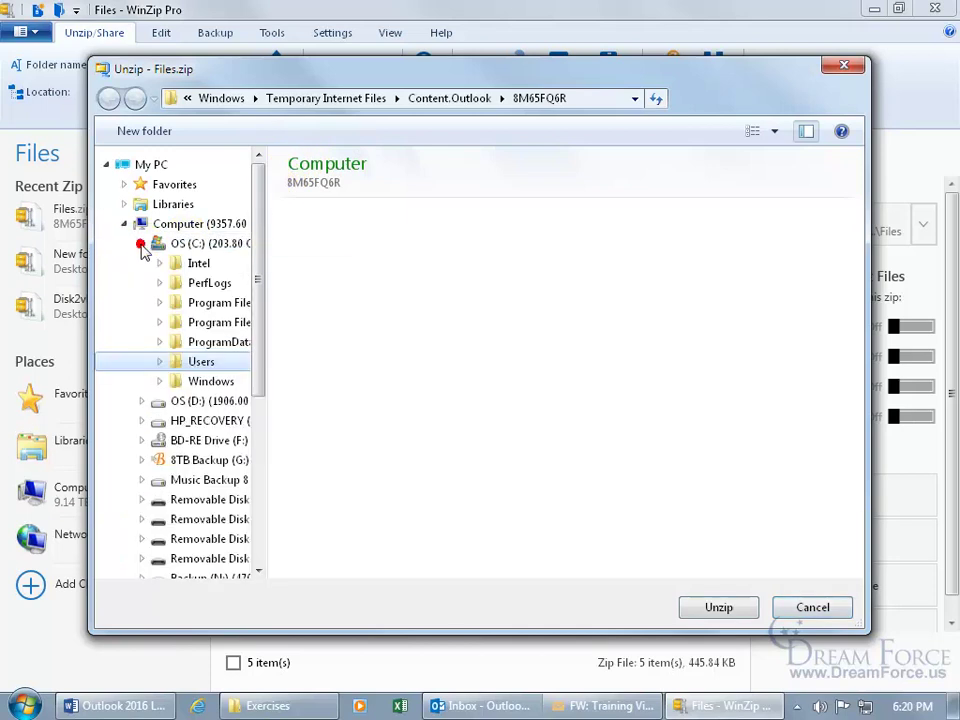
pyautogui.click(160, 362)
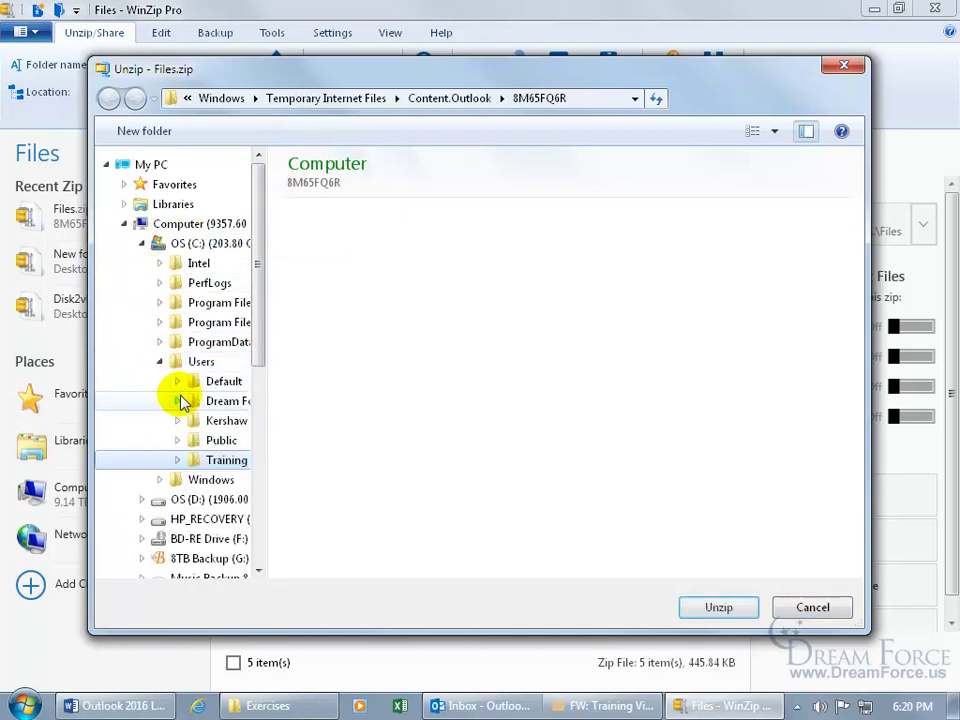
pyautogui.click(178, 460)
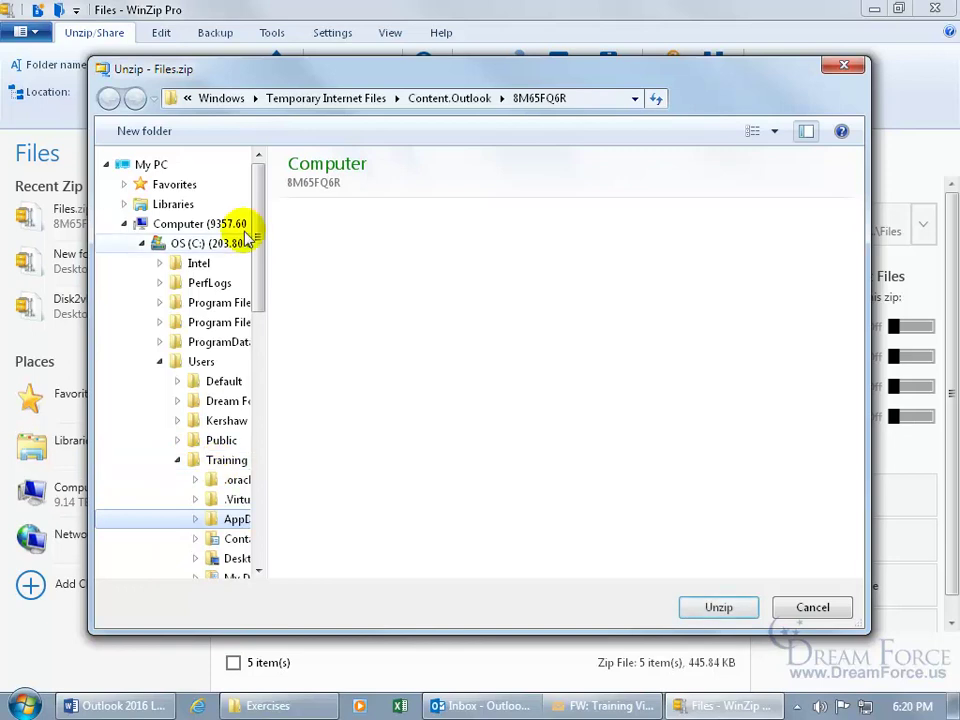
pyautogui.moveTo(258, 243); pyautogui.dragTo(257, 311)
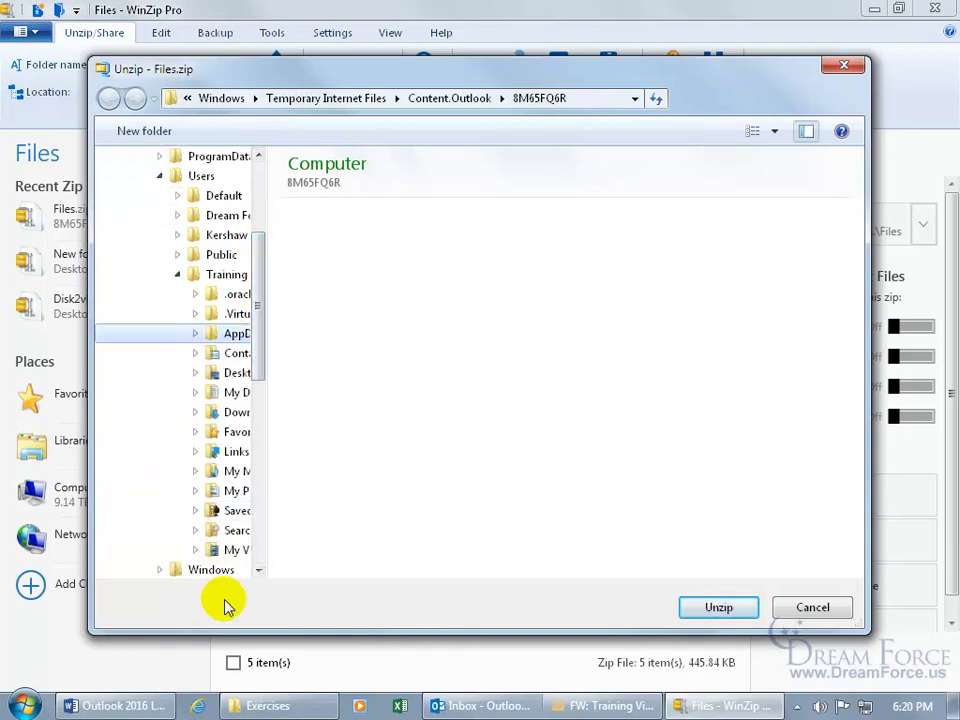
pyautogui.click(232, 374)
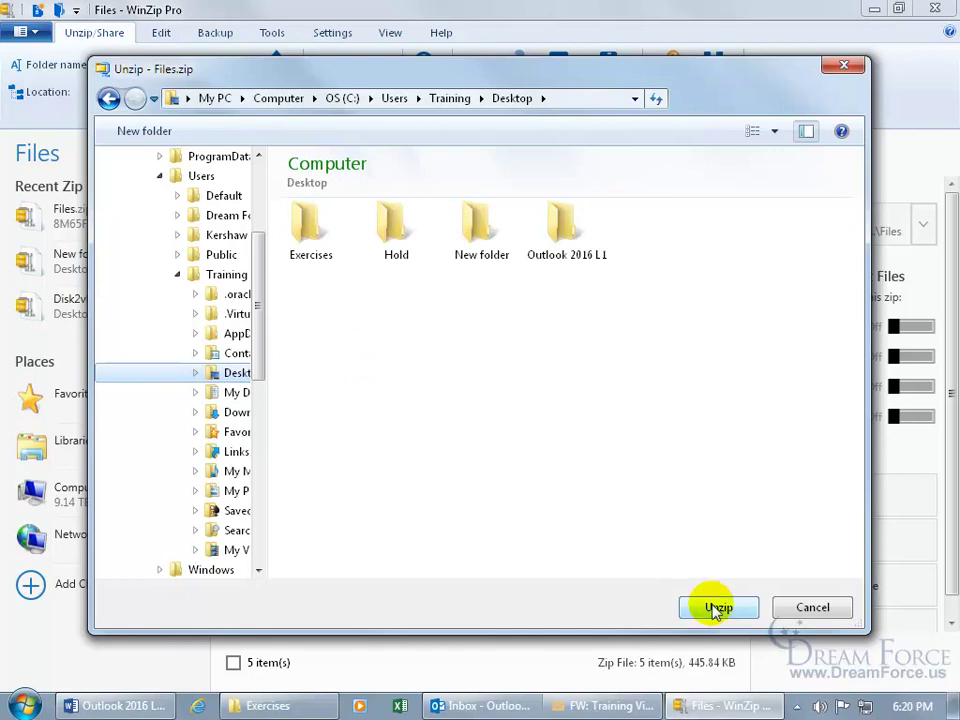
# - Create a folder named Spiffy on the Desktop and unzip all files from Files.zip into it
pyautogui.click(160, 134)
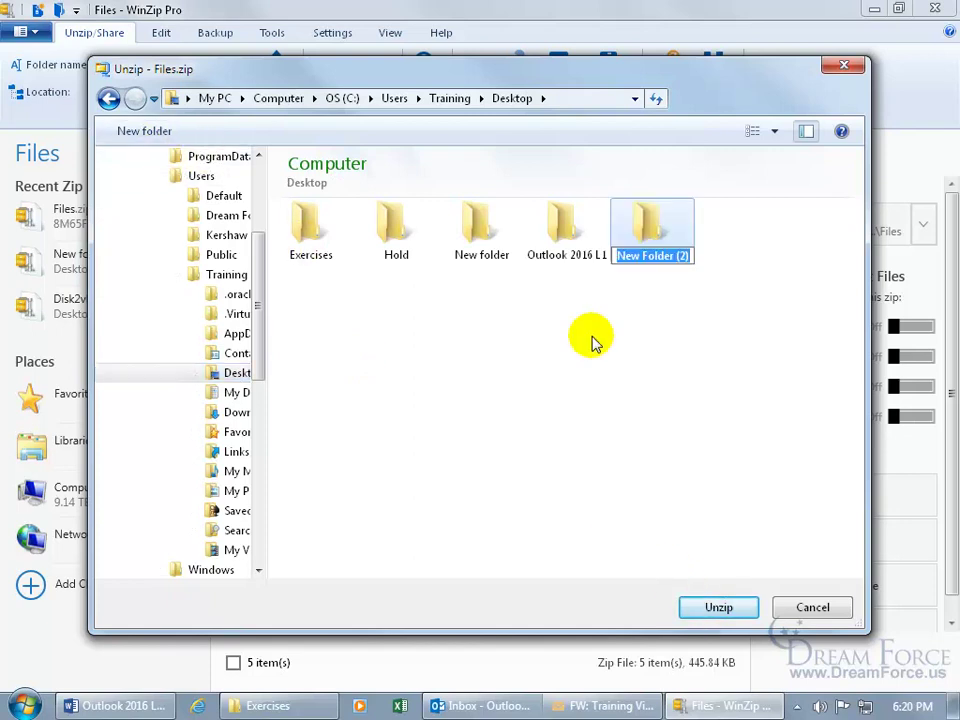
pyautogui.write('Spiffy')
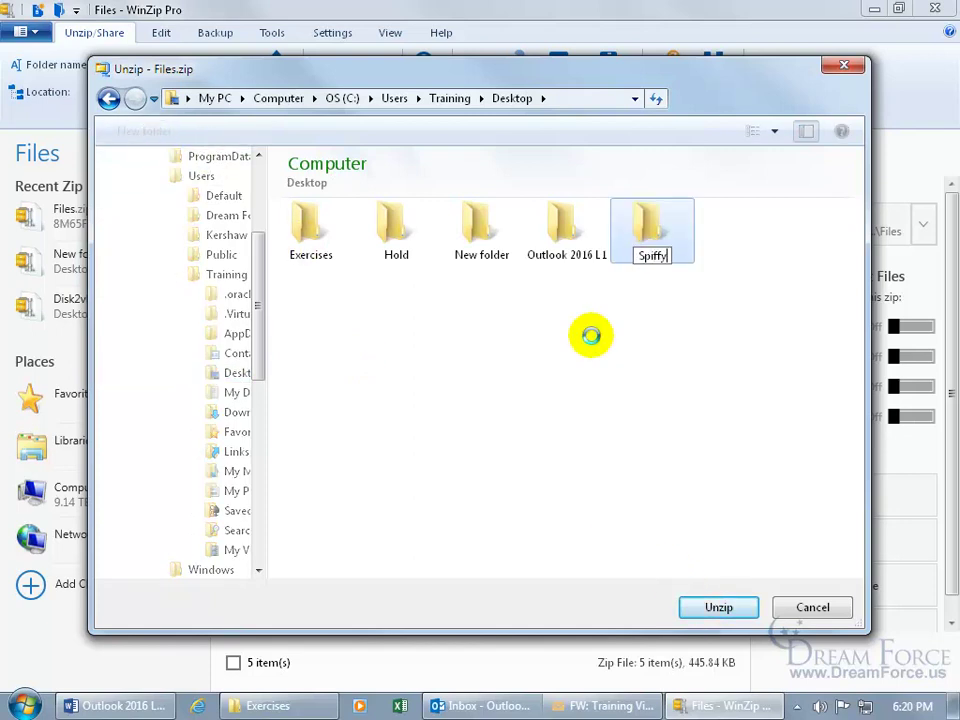
pyautogui.press('Return')
pyautogui.doubleClick(649, 229)
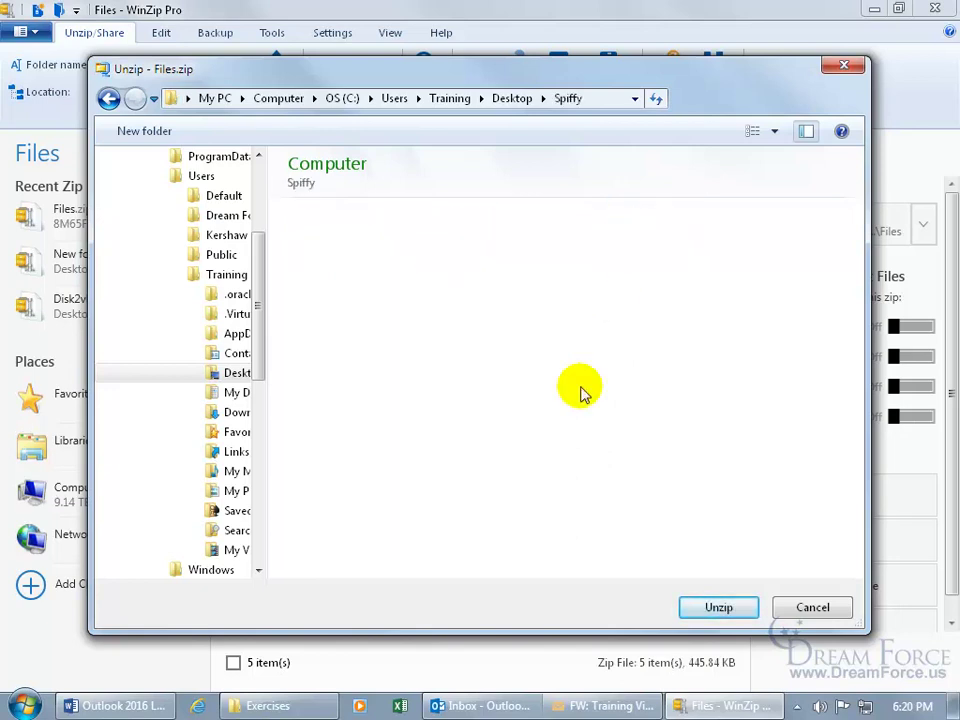
pyautogui.click(718, 608)
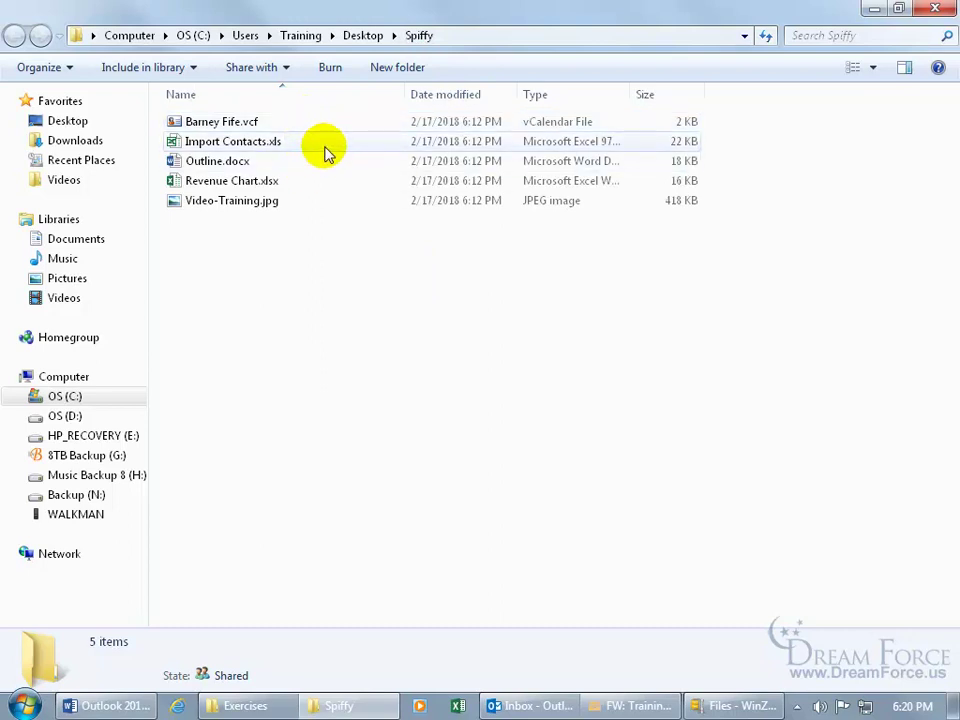
# - Close the unzipped folder's window and WinZip, and minimize Outlook to show the desktop
pyautogui.click(935, 8)
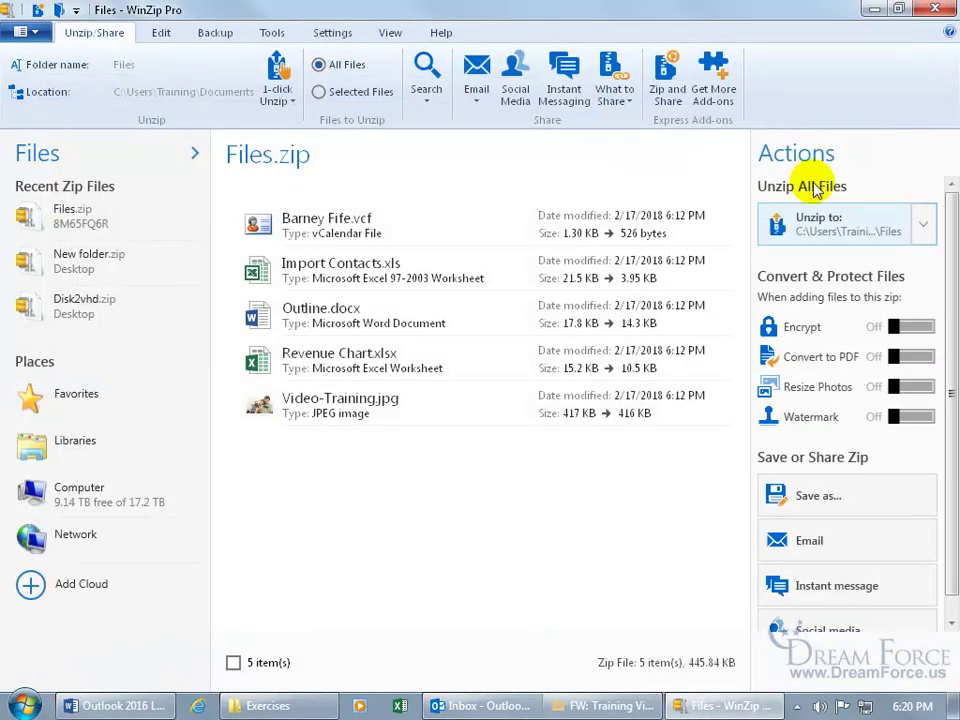
pyautogui.click(940, 10)
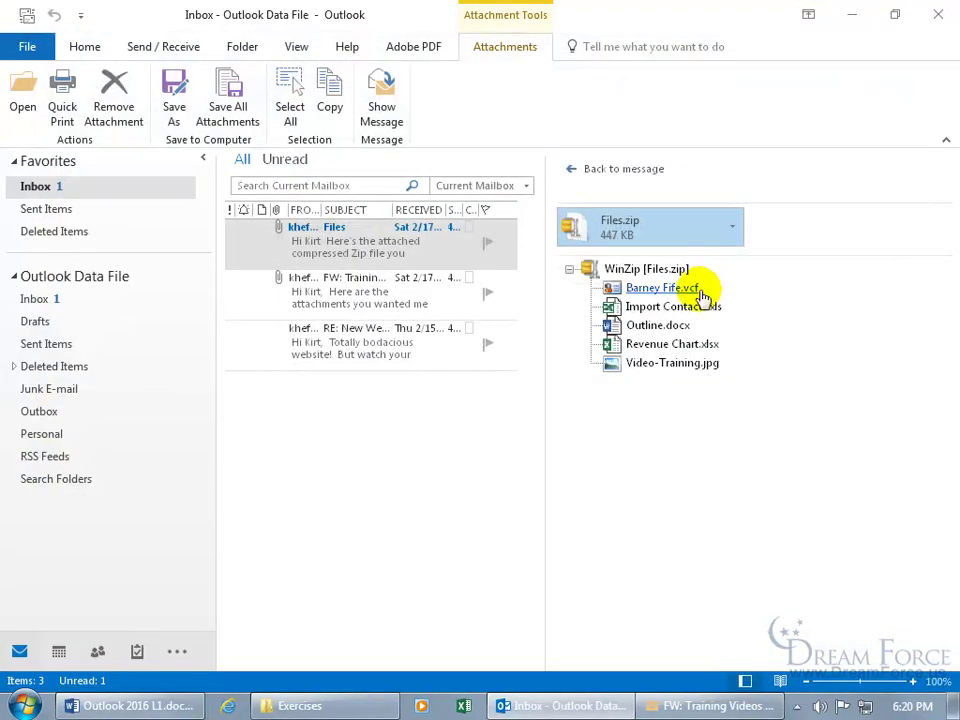
pyautogui.click(852, 15)
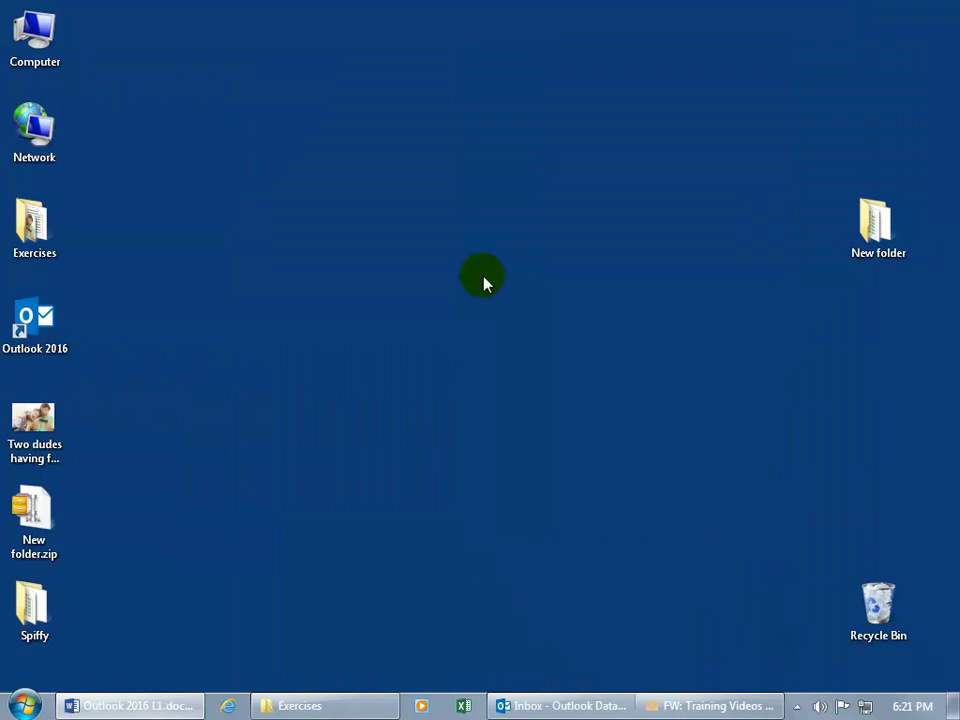
# - Move the Spiffy folder to the middle of the desktop, open it to check the unzipped files, and close it
pyautogui.moveTo(32, 612); pyautogui.dragTo(533, 337)
pyautogui.doubleClick(533, 337)
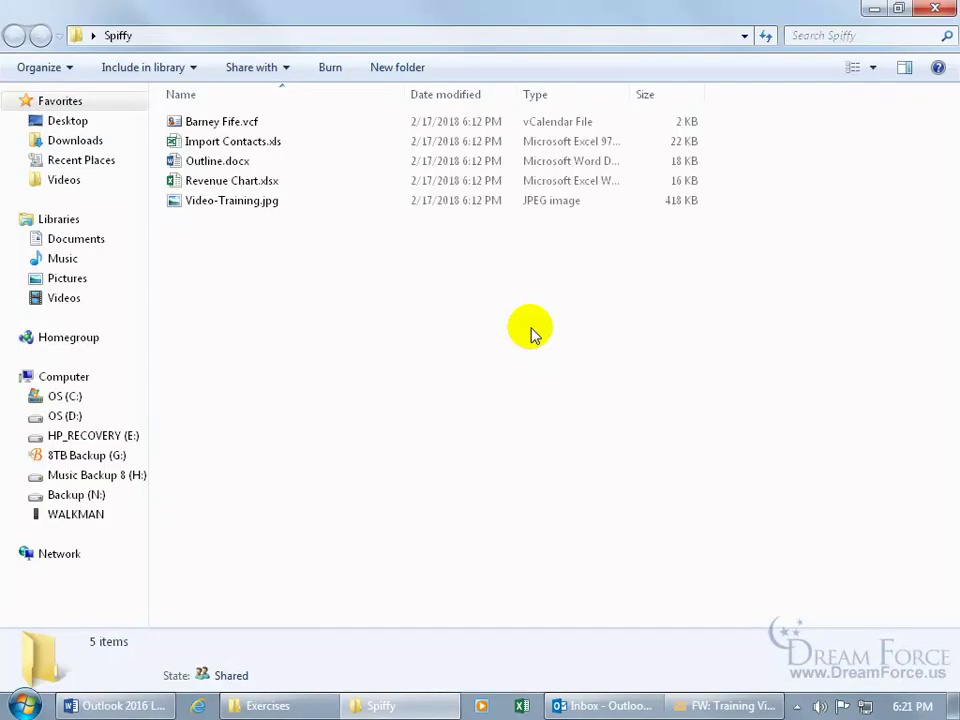
pyautogui.click(935, 9)
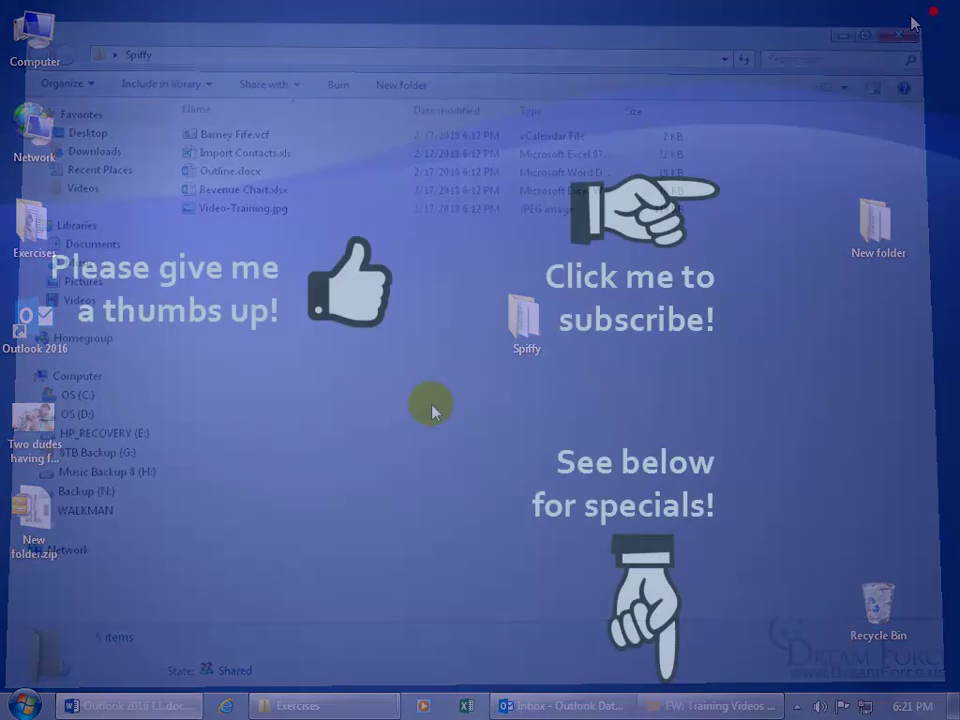